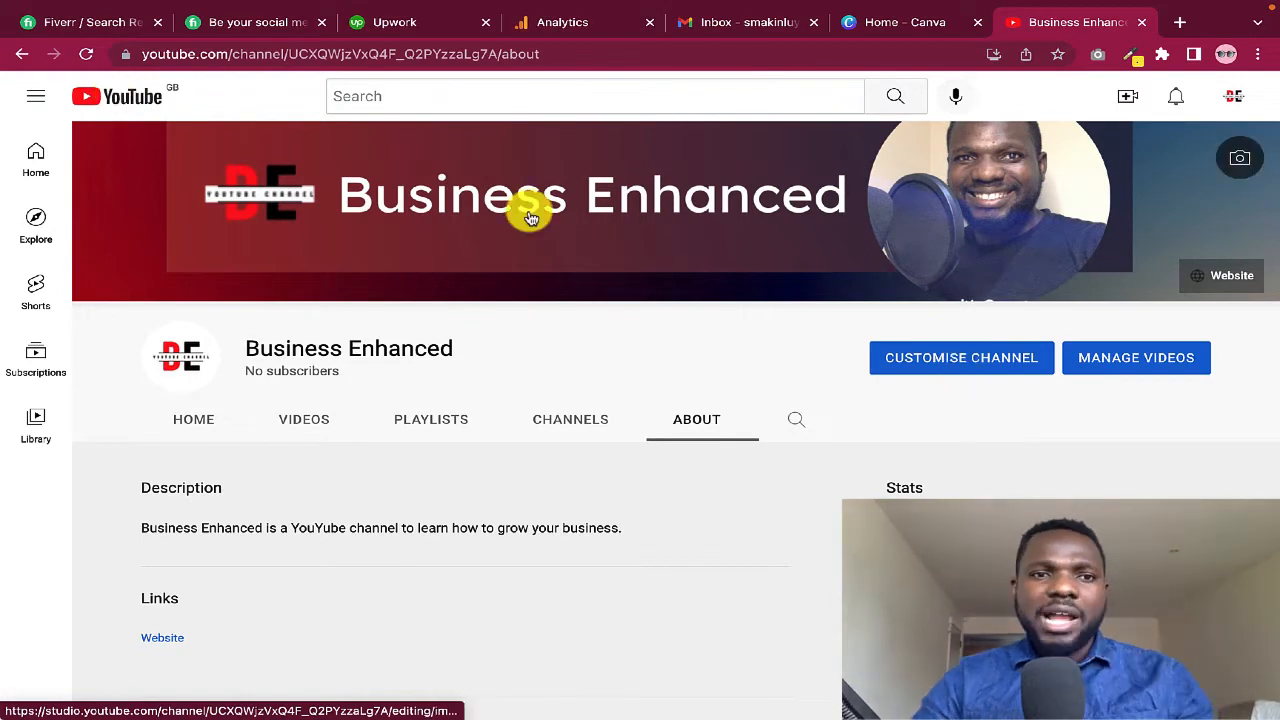
- Go to the YouTube home page and check which channel account is signed in
{"action": "left_click", "coordinate": [130, 97]}
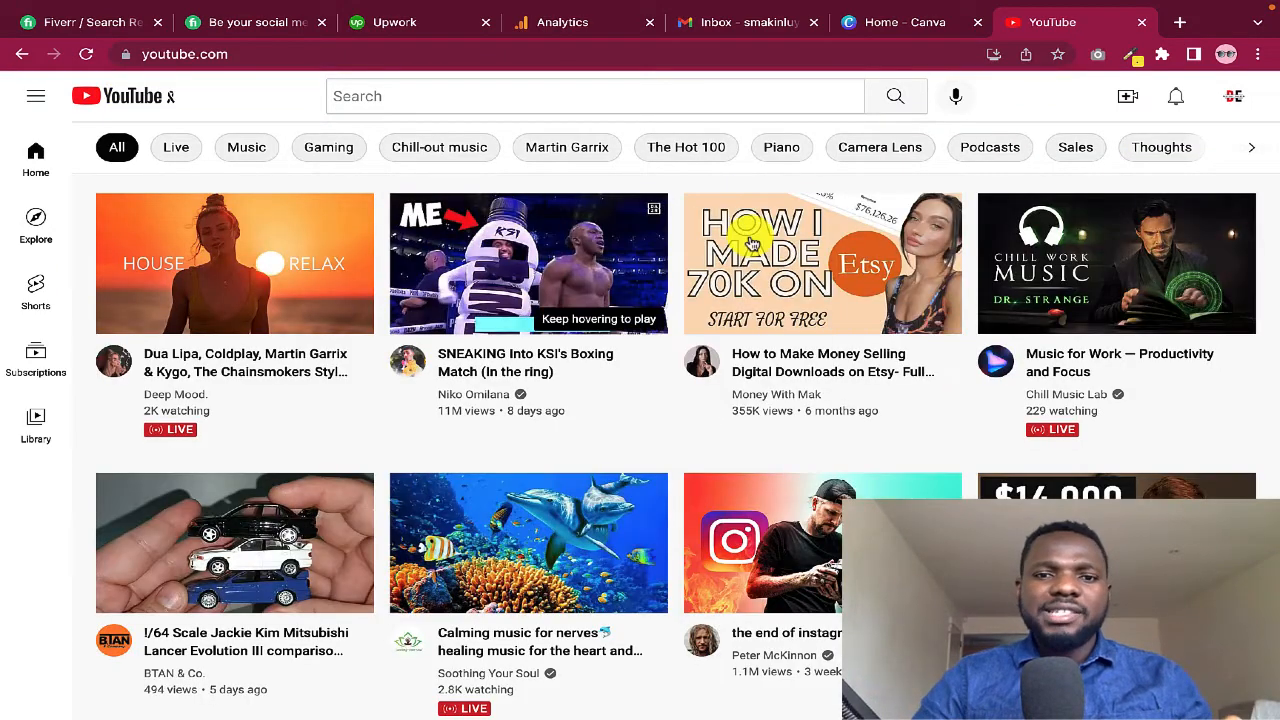
{"action": "mouse_move", "coordinate": [773, 300]}
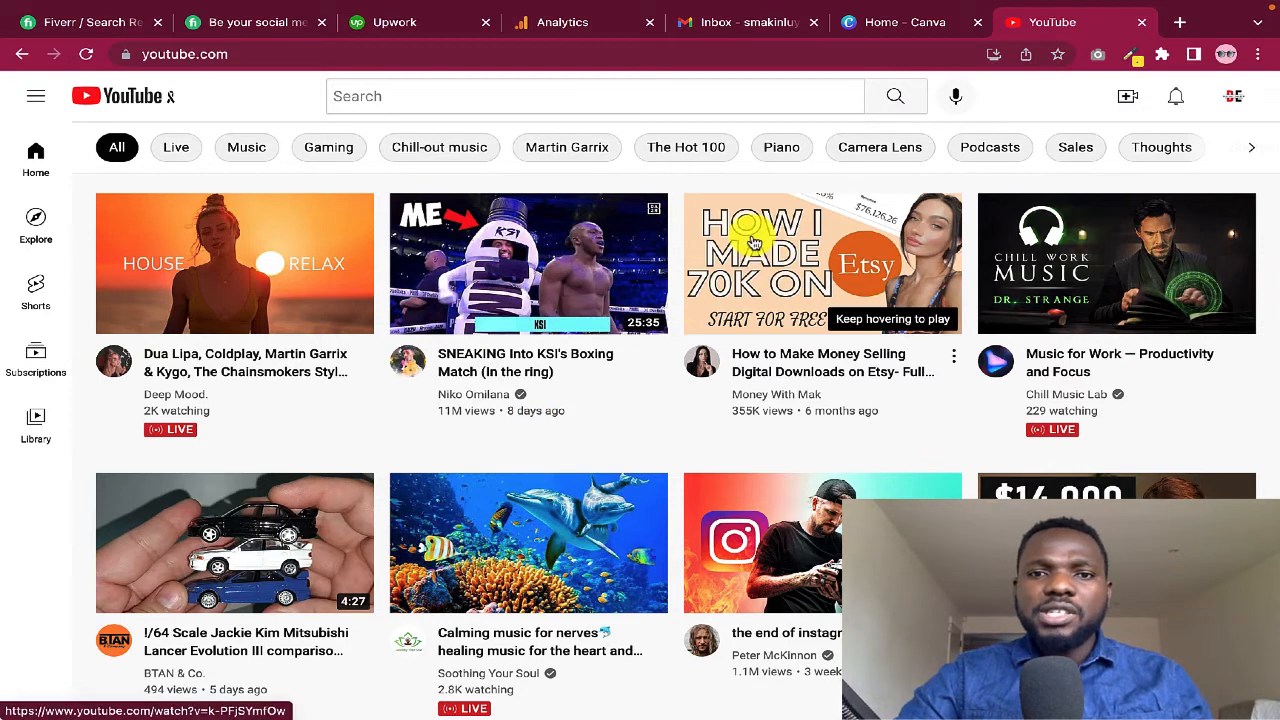
{"action": "mouse_move", "coordinate": [754, 243]}
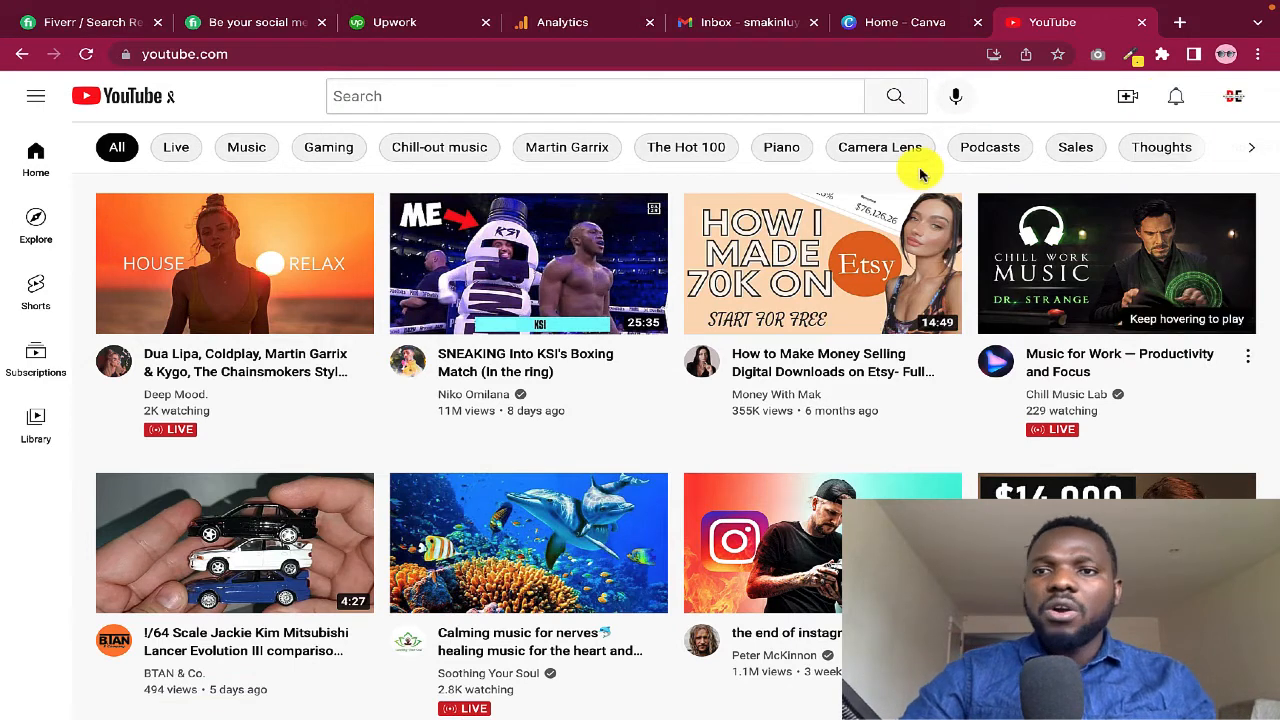
{"action": "left_click", "coordinate": [1236, 100]}
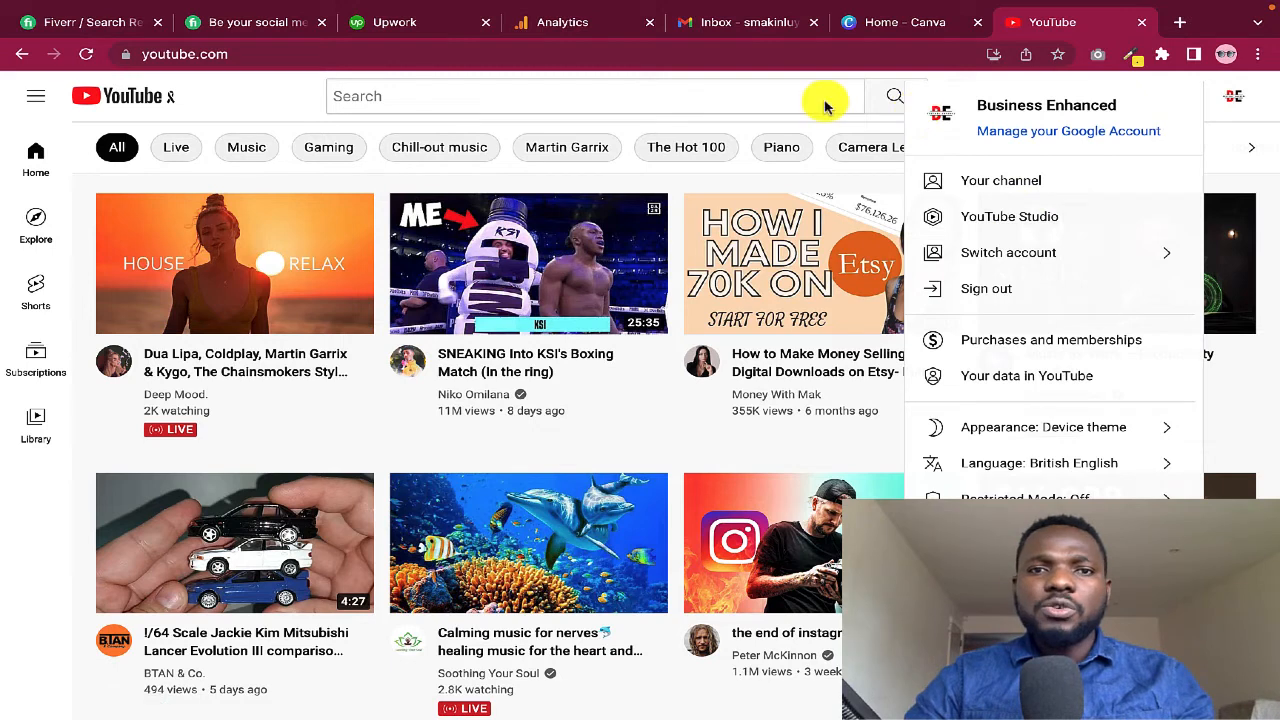
{"action": "left_click", "coordinate": [280, 86]}
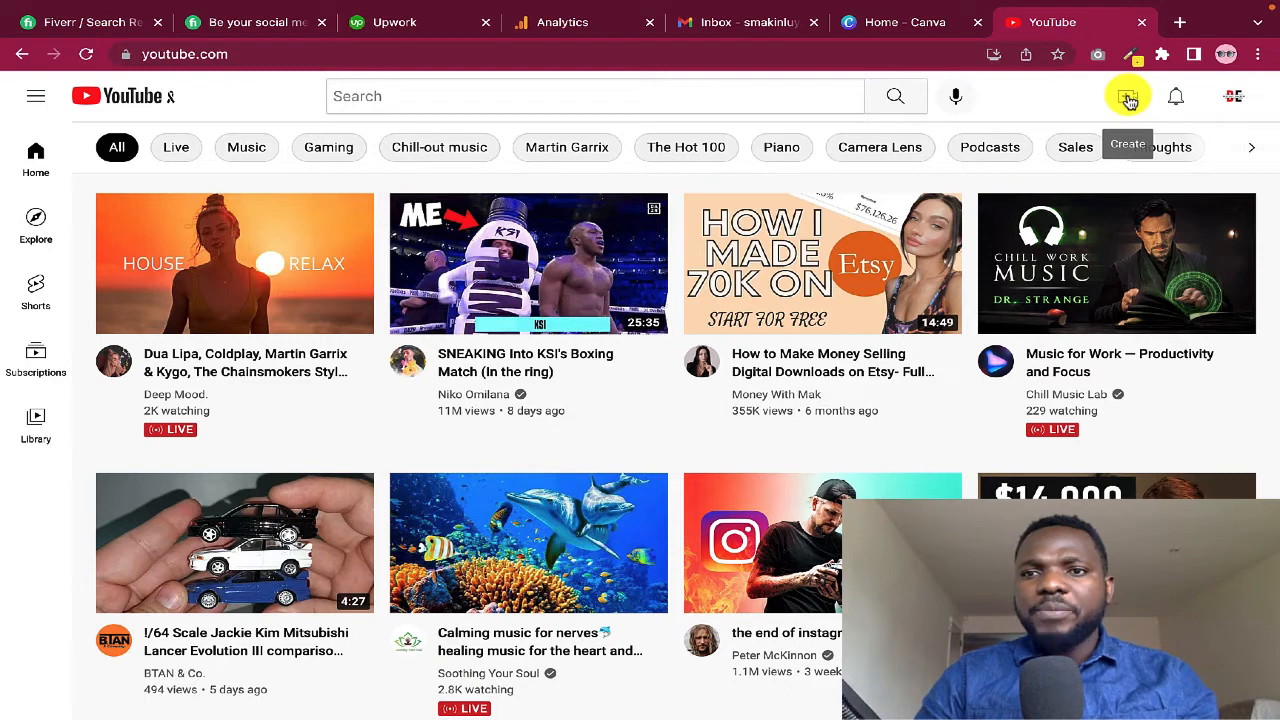
- Start a new video upload for the channel and load the YouTube Studio upload page
{"action": "left_click", "coordinate": [1128, 98]}
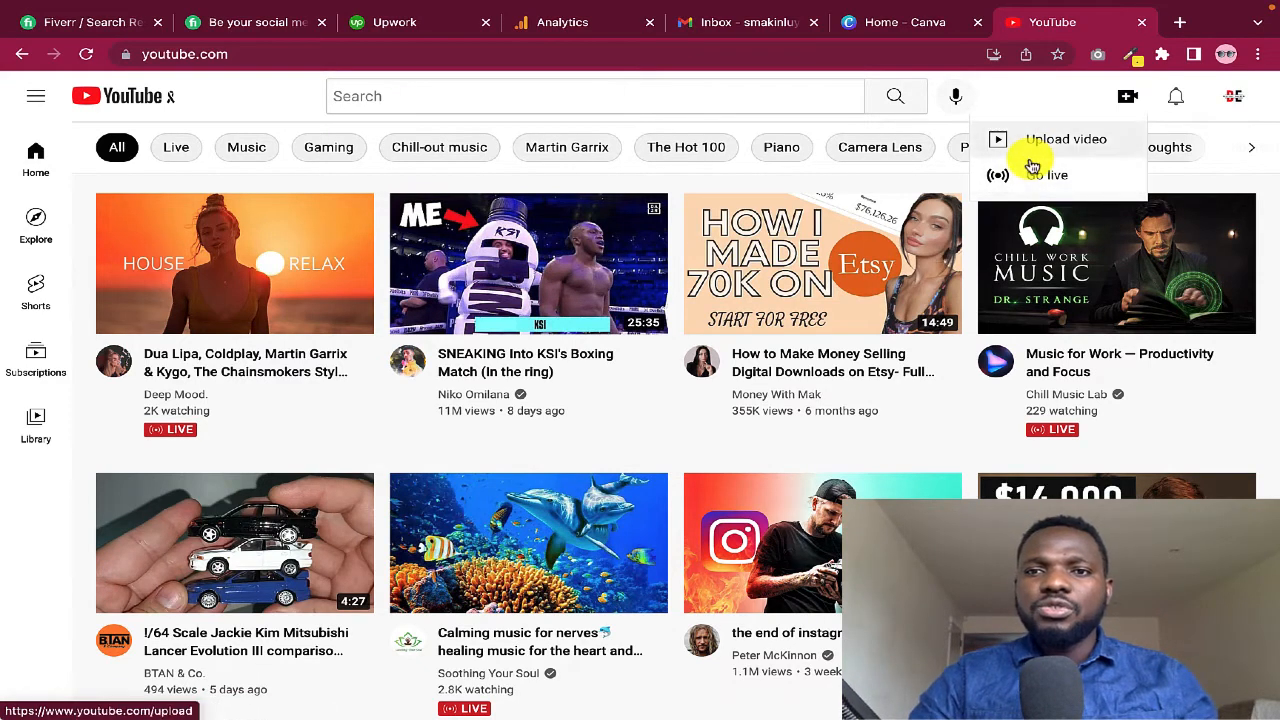
{"action": "left_click", "coordinate": [1049, 138]}
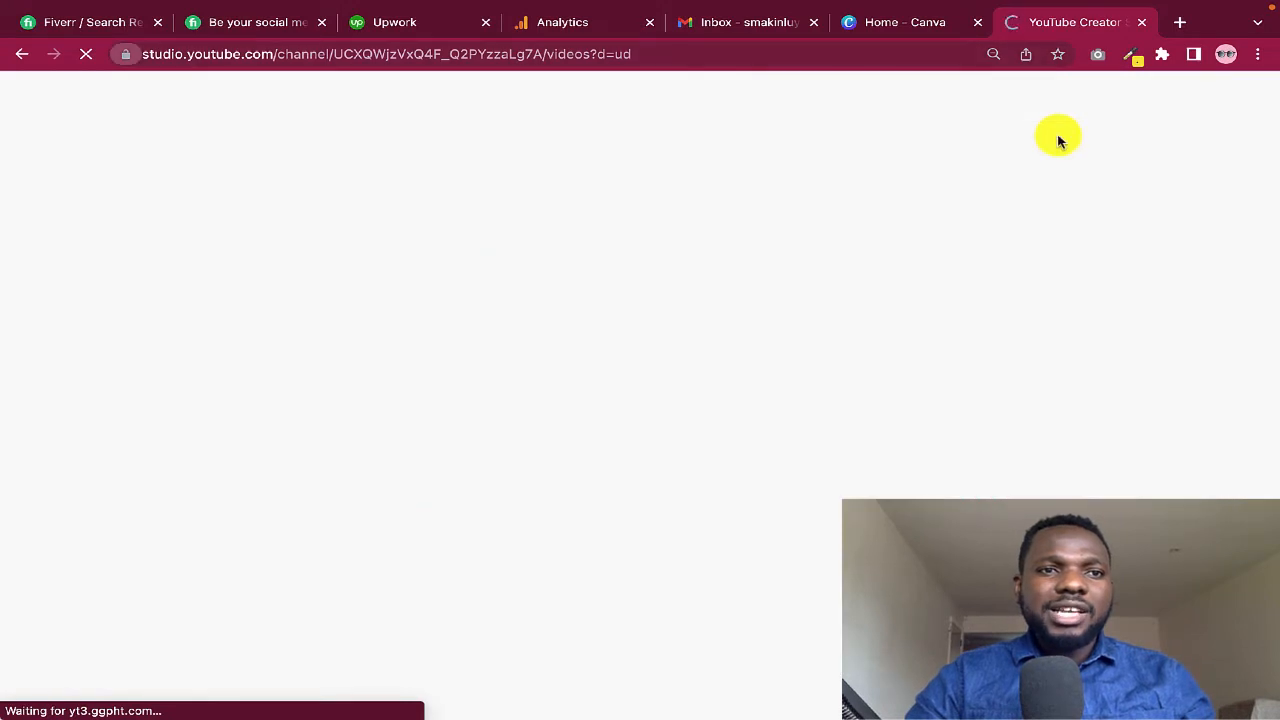
{"action": "key", "text": "space"}
{"action": "left_click", "coordinate": [1058, 137]}
{"action": "left_click", "coordinate": [165, 53]}
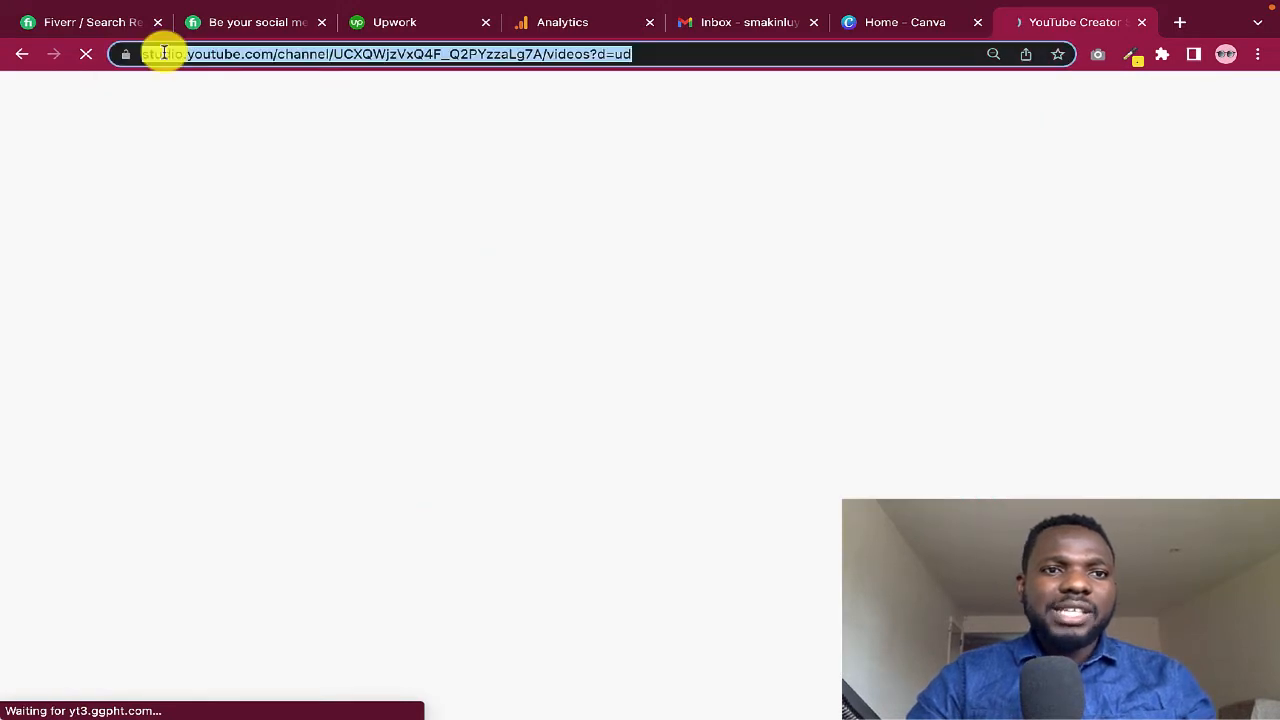
{"action": "key", "text": "Return"}
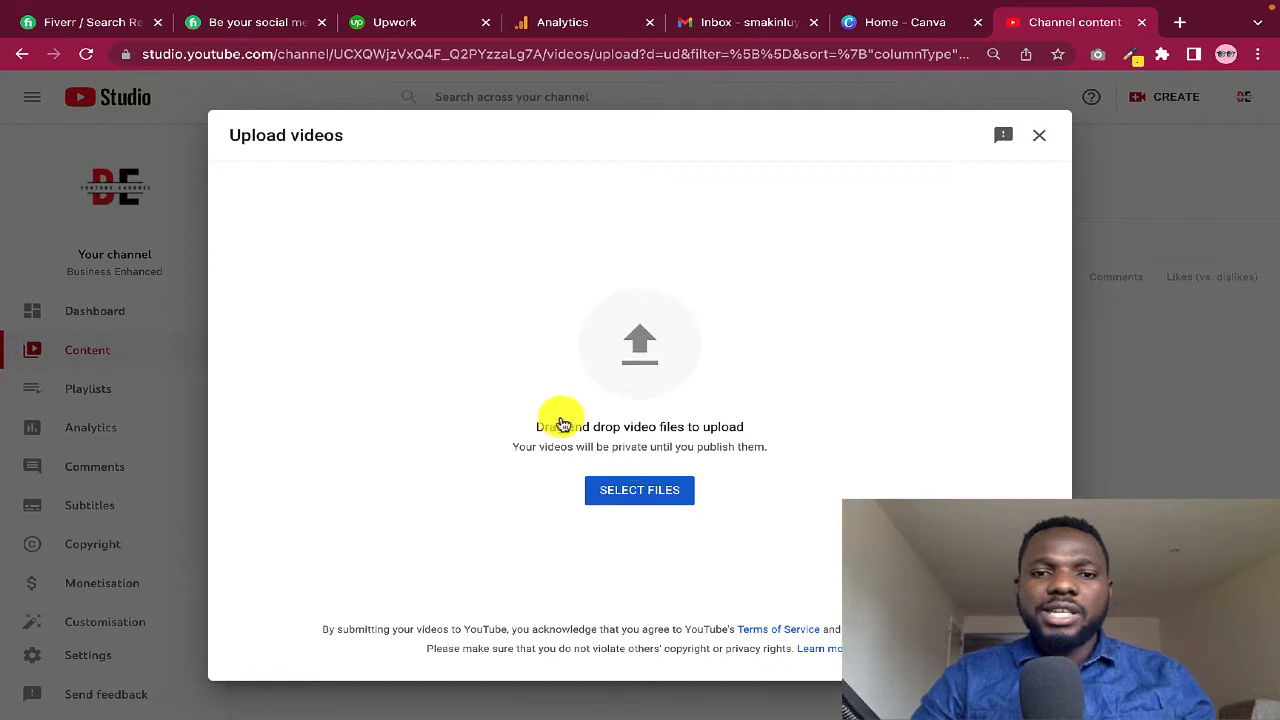
- Upload the video file "Screen Recording 2022-09-14 at 13.20.38" from the Desktop folder
{"action": "left_click", "coordinate": [640, 490]}
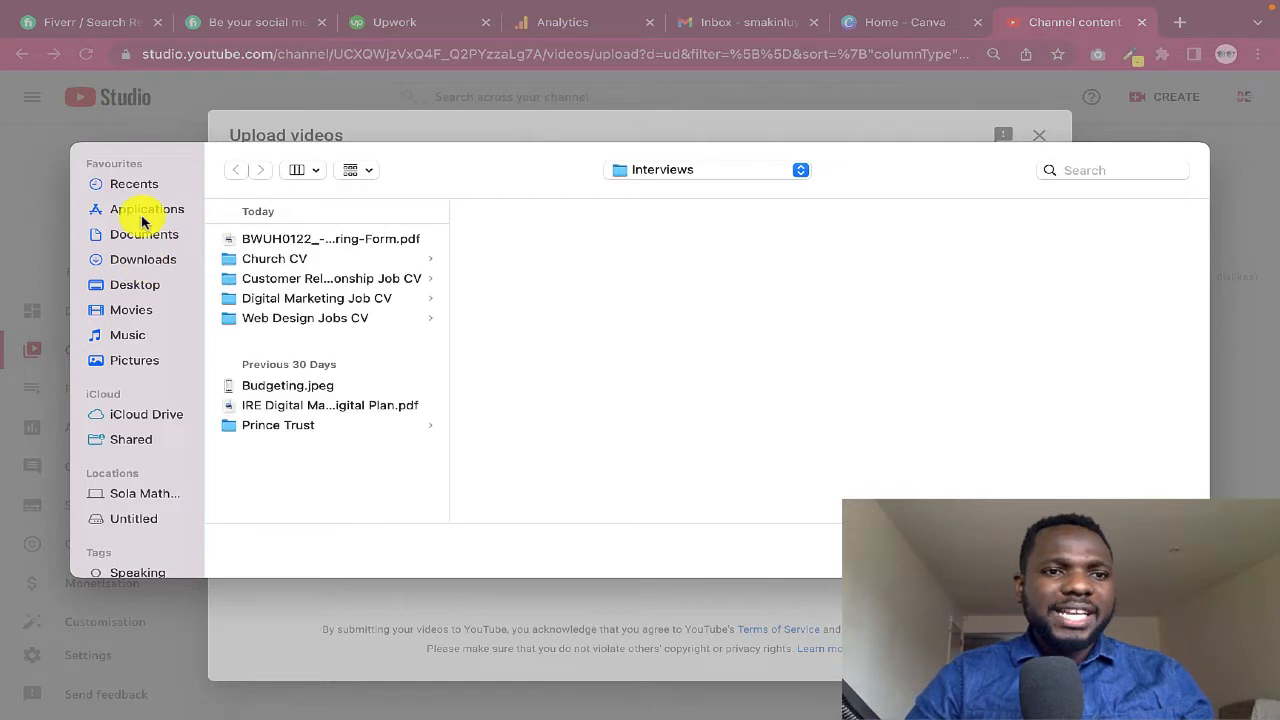
{"action": "left_click", "coordinate": [140, 287]}
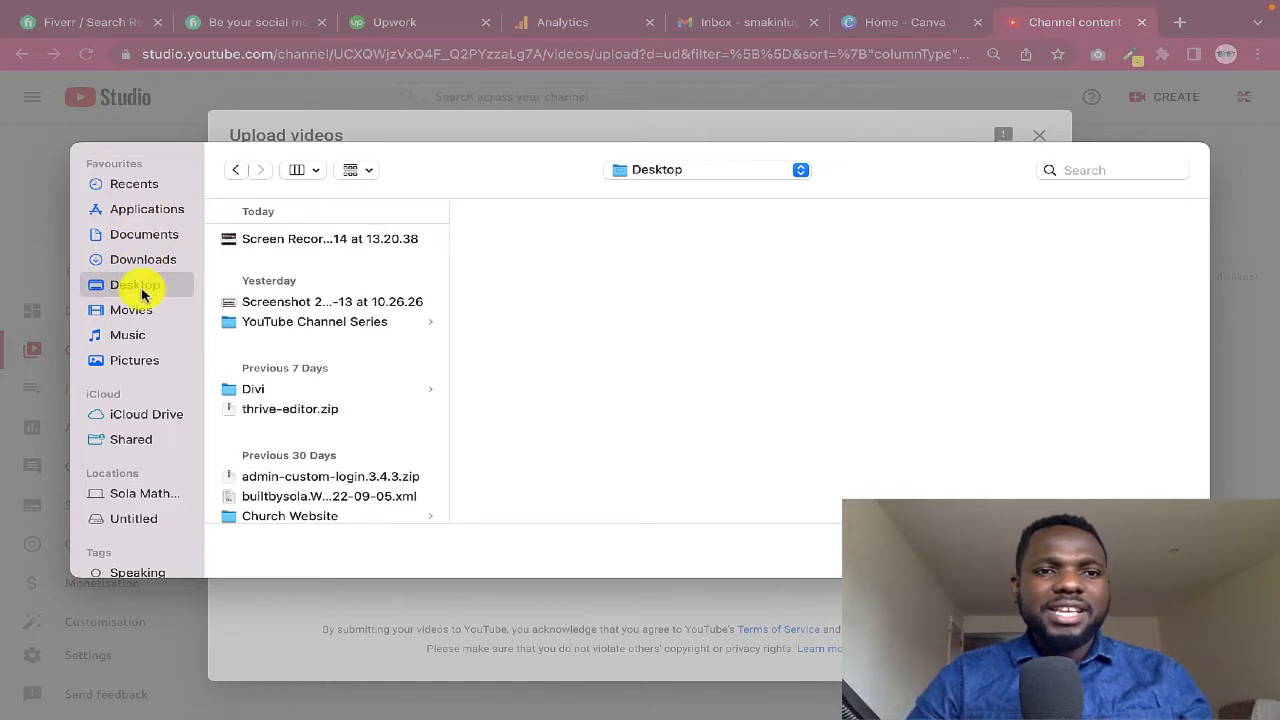
{"action": "left_click", "coordinate": [350, 242]}
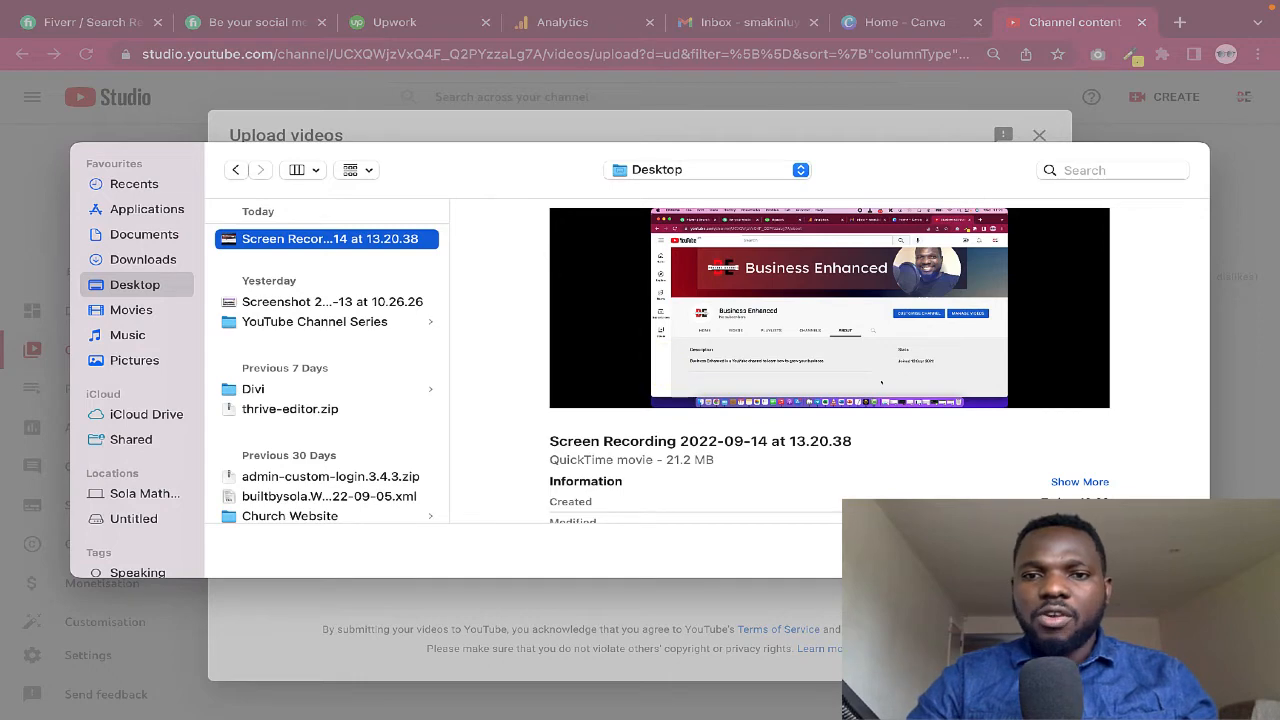
{"action": "left_click", "coordinate": [1162, 550]}
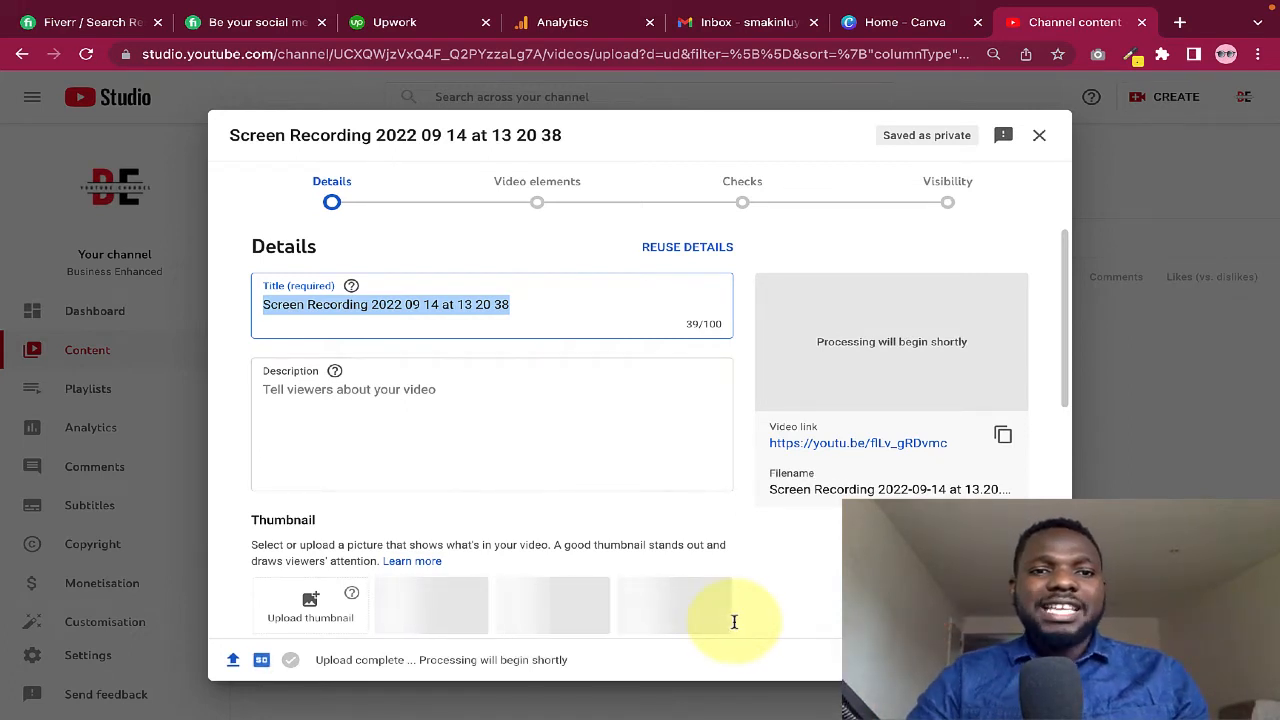
- Replace the default video title with "Test Recording for Business Enhanced"
{"action": "left_click", "coordinate": [354, 305]}
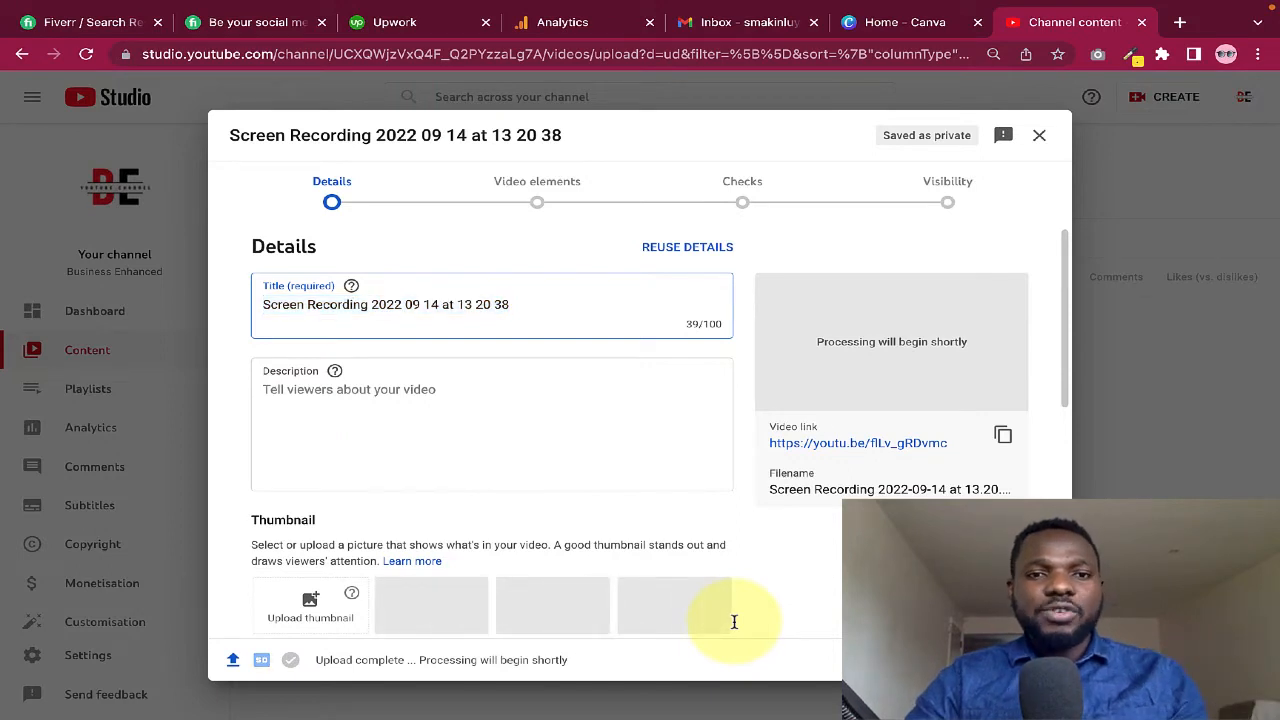
{"action": "left_click", "coordinate": [510, 305]}
{"action": "left_click_drag", "start_coordinate": [510, 305], "coordinate": [260, 305]}
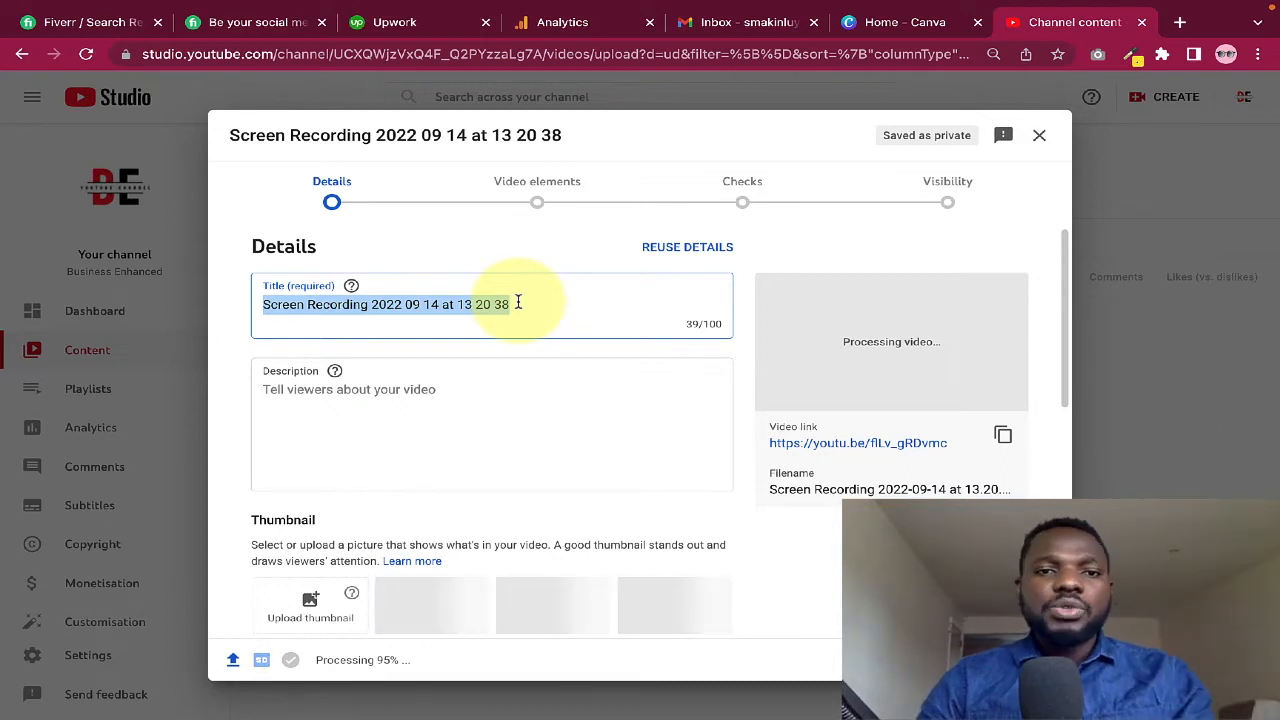
{"action": "left_click", "coordinate": [518, 302]}
{"action": "left_click_drag", "start_coordinate": [518, 302], "coordinate": [264, 304]}
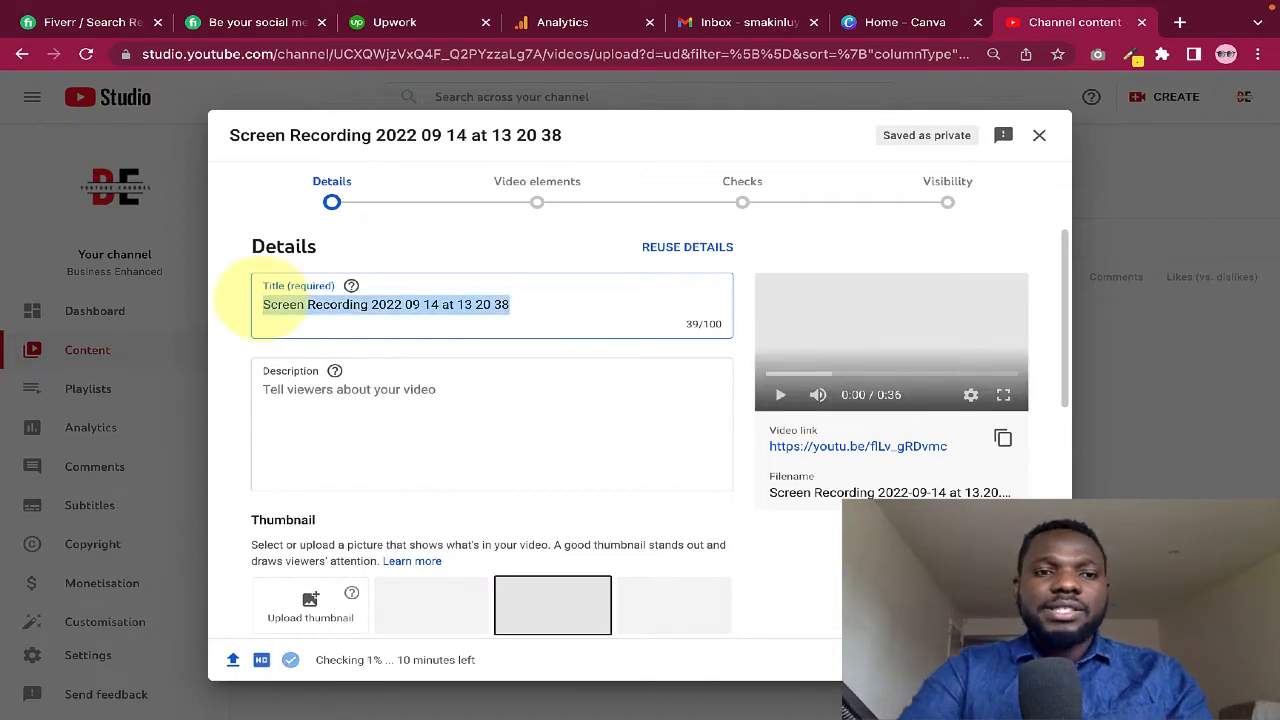
{"action": "type", "text": "Test"}
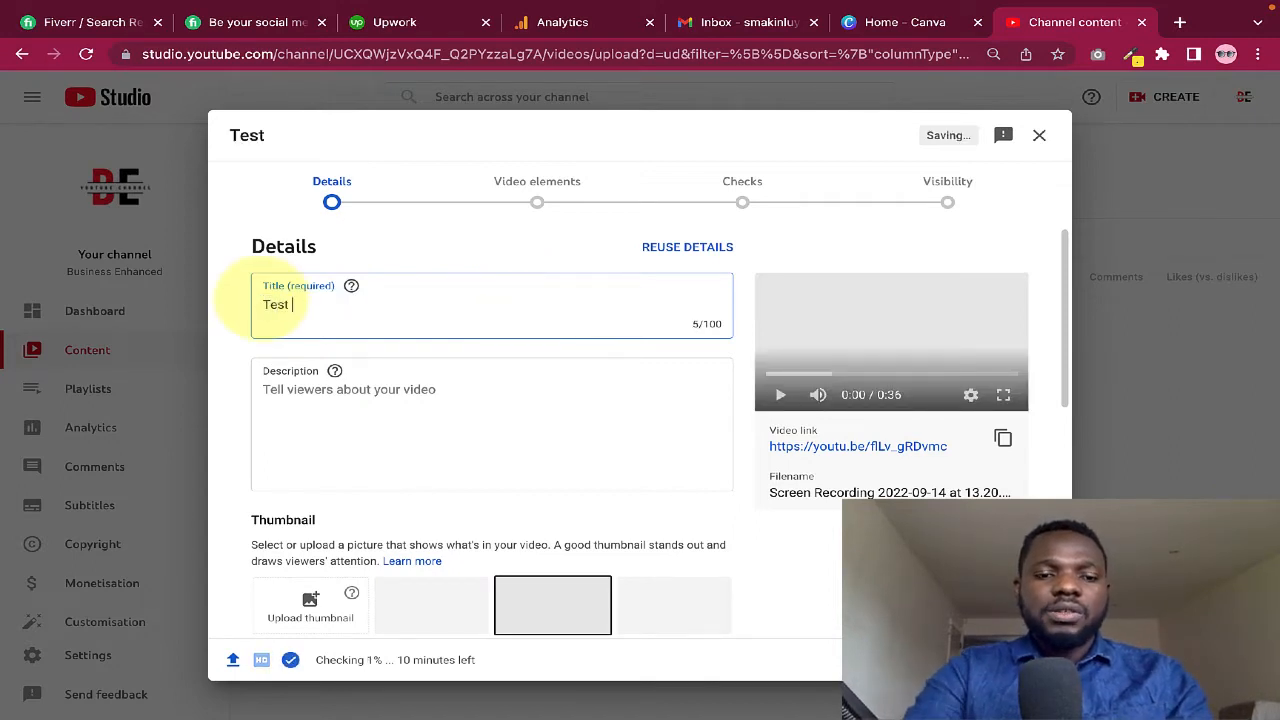
{"action": "type", "text": " Reco"}
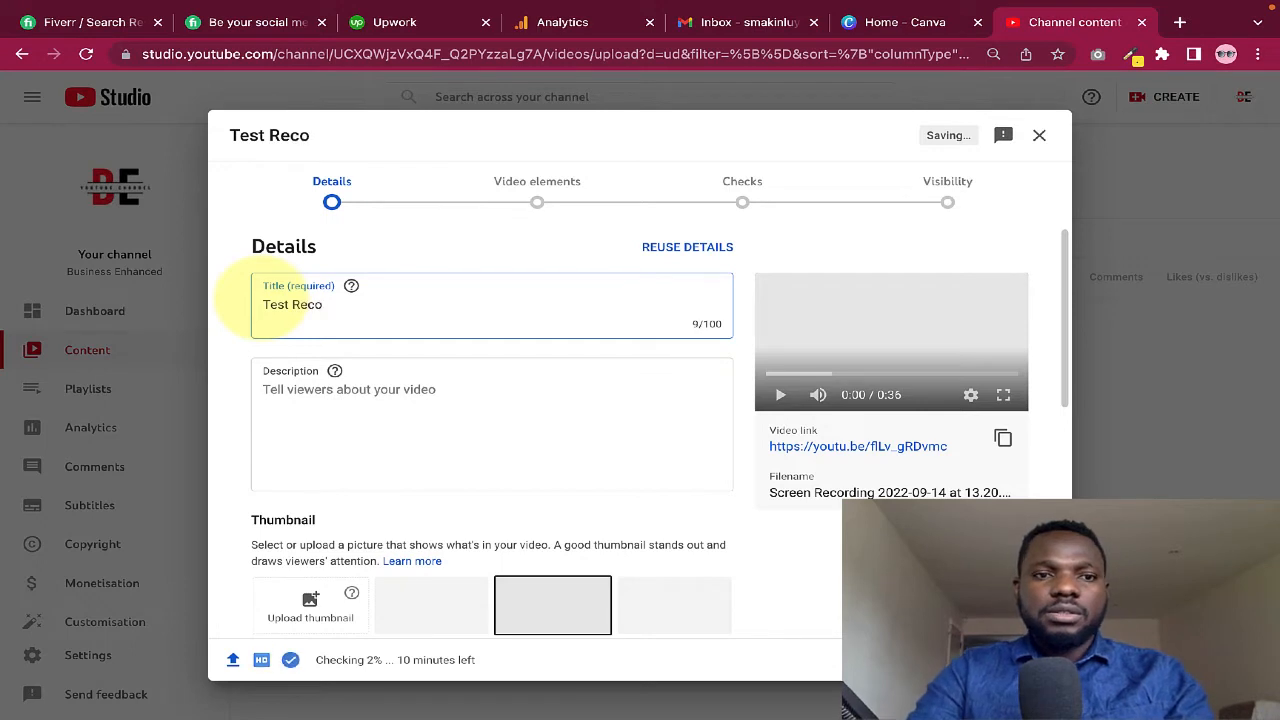
{"action": "type", "text": "d"}
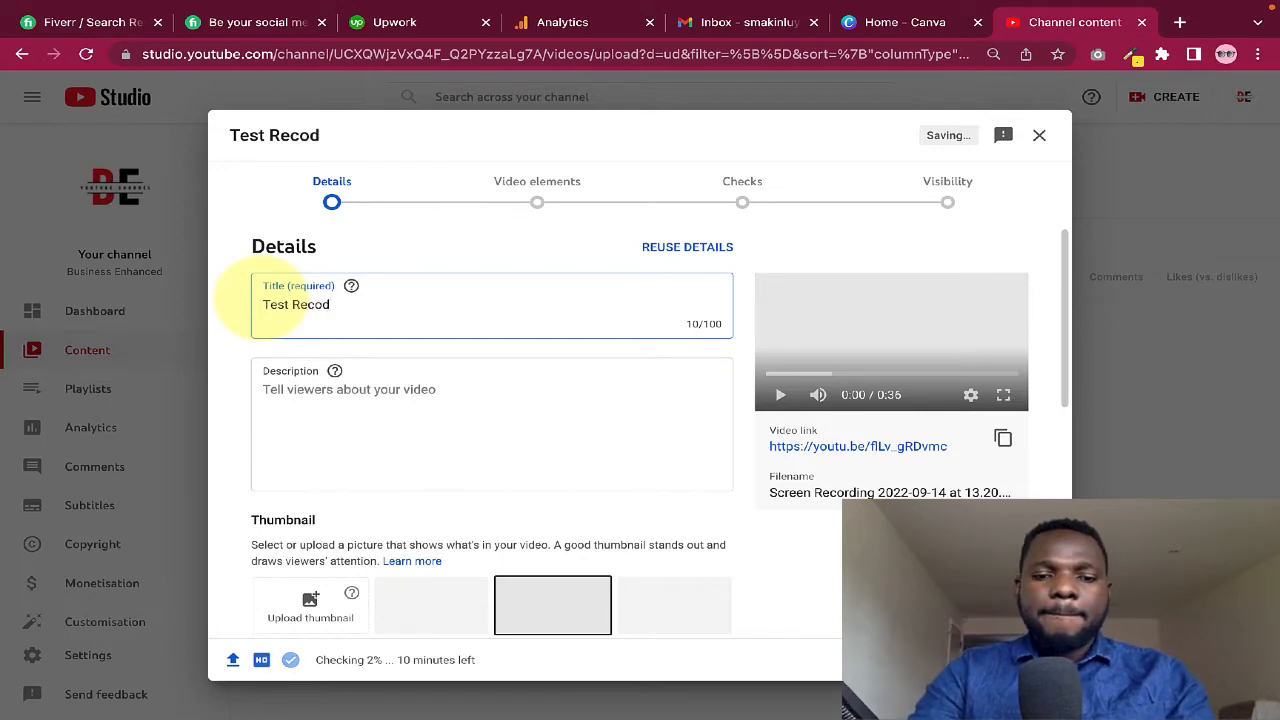
{"action": "key", "text": "BackSpace"}
{"action": "type", "text": "rding"}
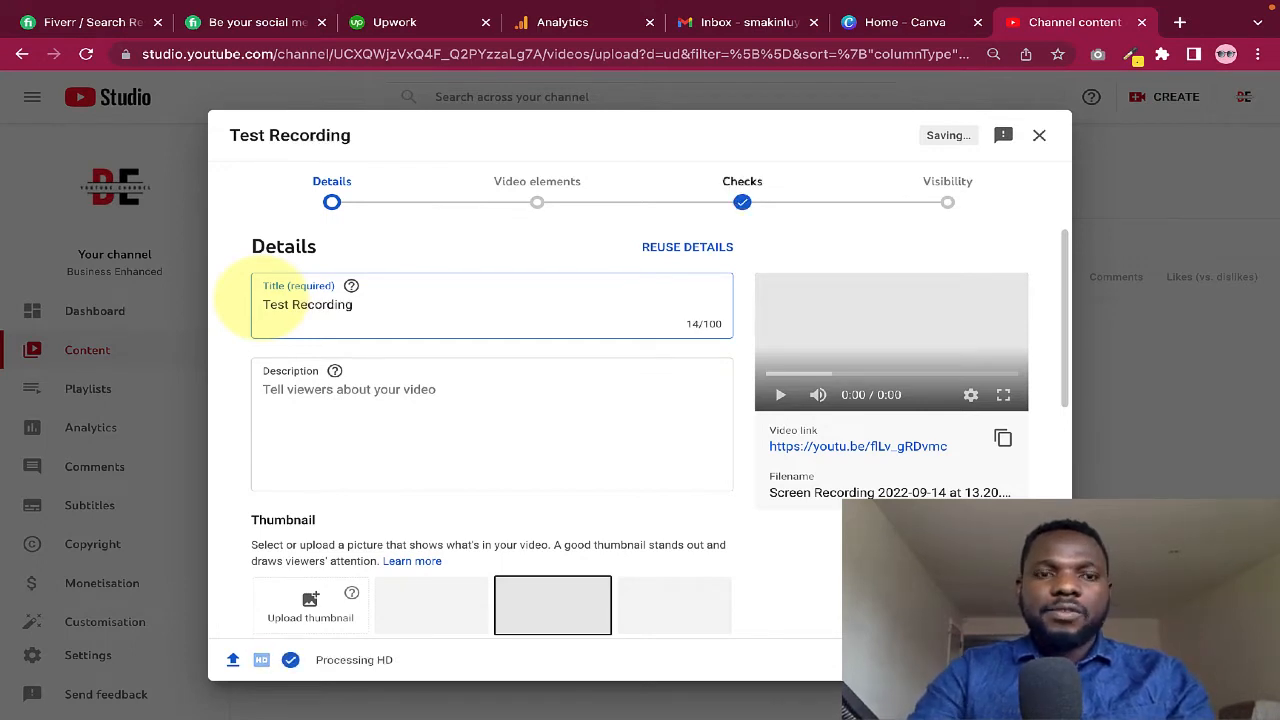
{"action": "type", "text": " for"}
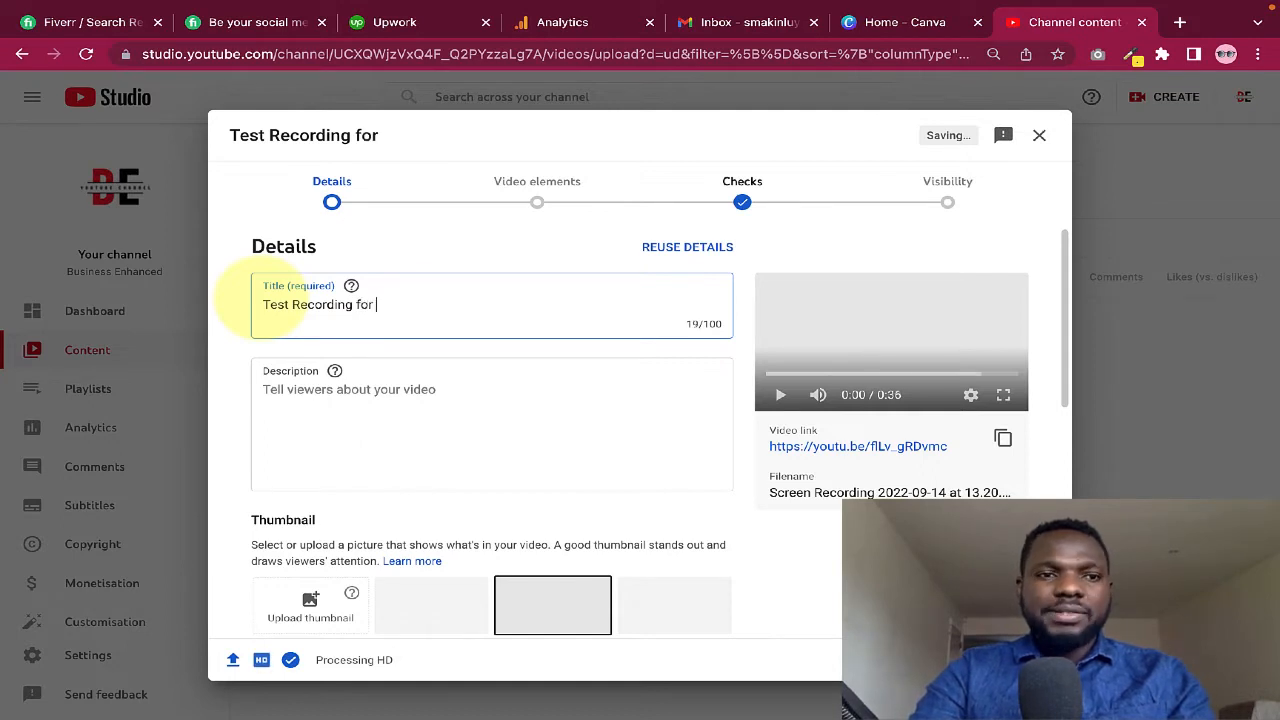
{"action": "type", "text": " B"}
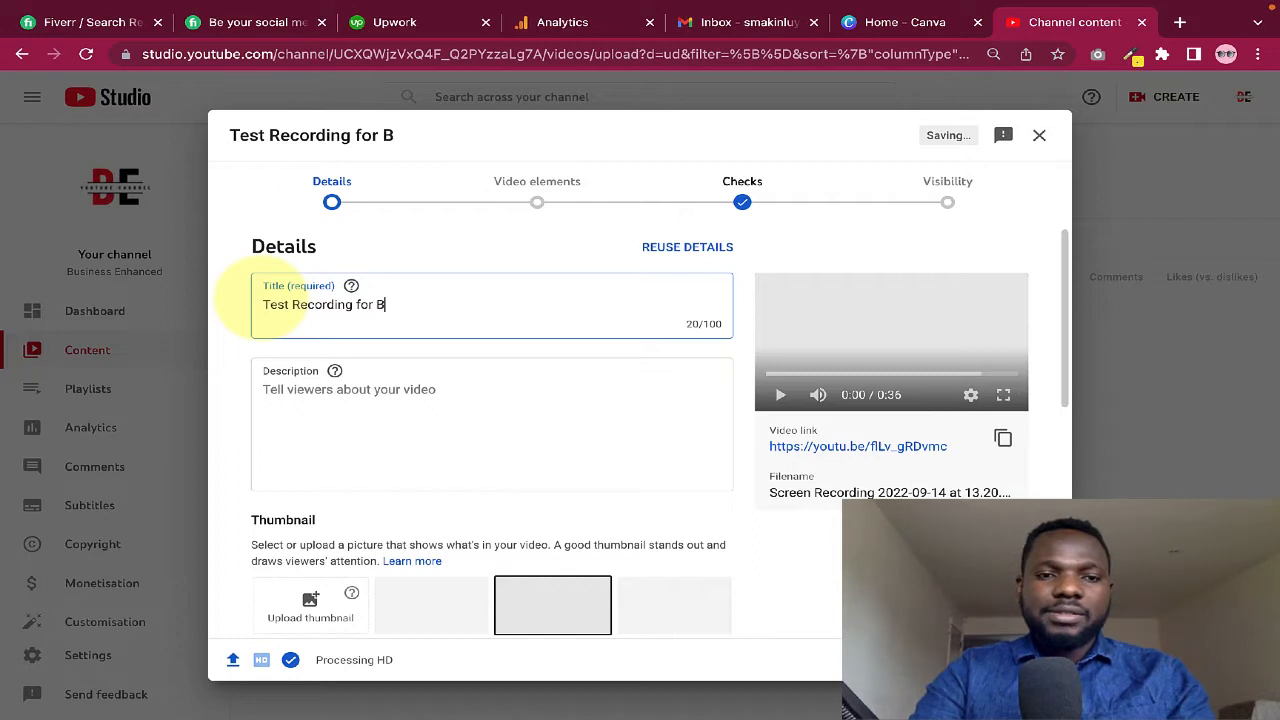
{"action": "type", "text": "usiness"}
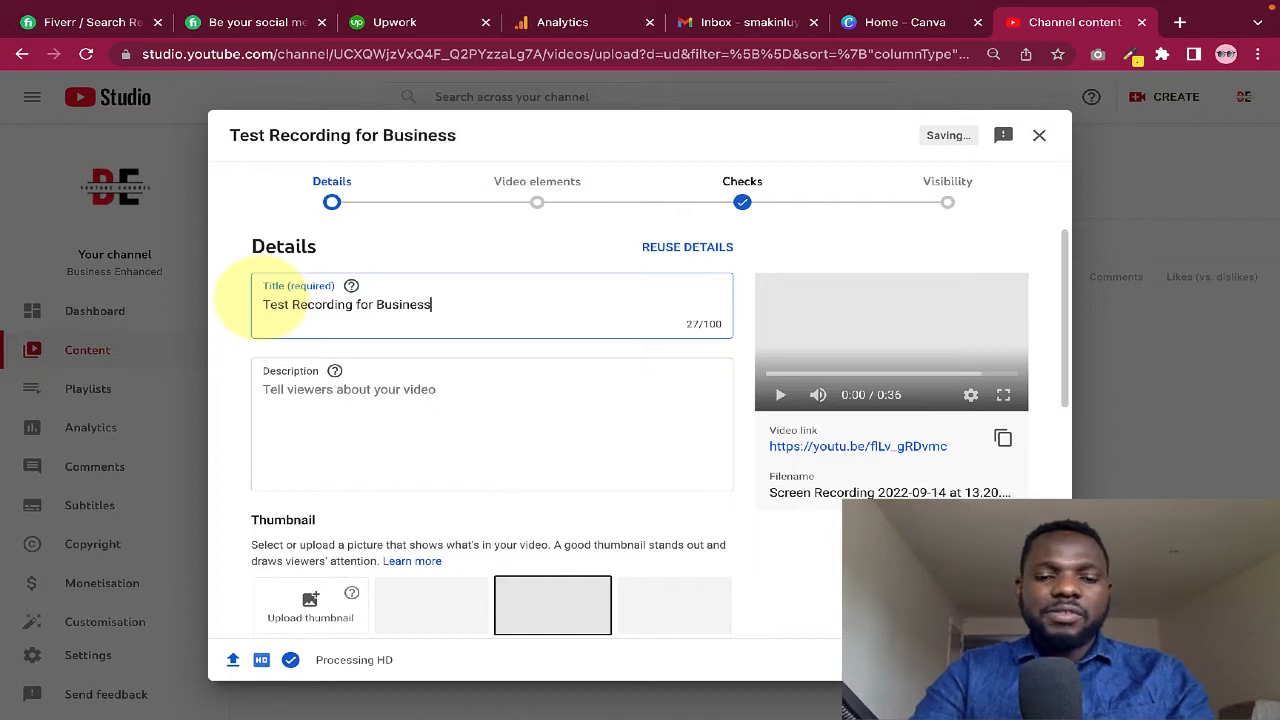
{"action": "type", "text": " Enhanced"}
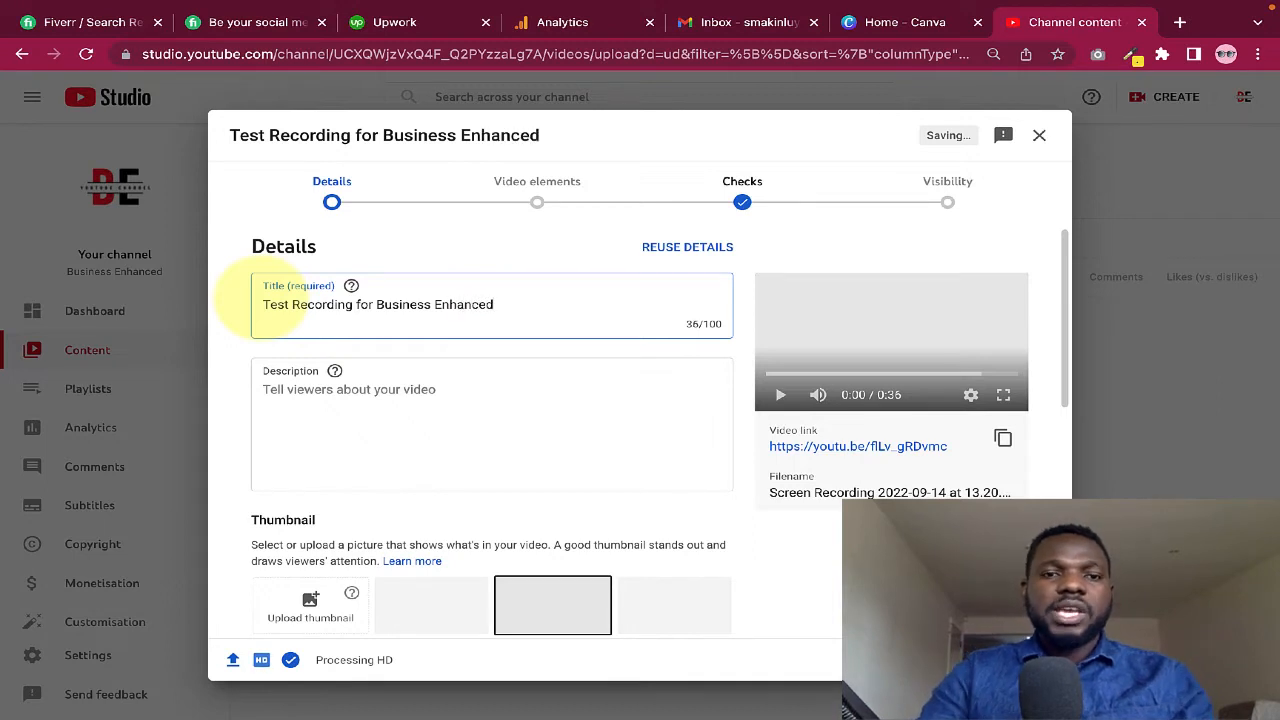
- Enter the description "In this video, I will show you how to upload video on YouTube. This video is titled Test Recording for Business Enhanced."
{"action": "triple_click", "coordinate": [260, 302]}
{"action": "key", "text": "super+c"}
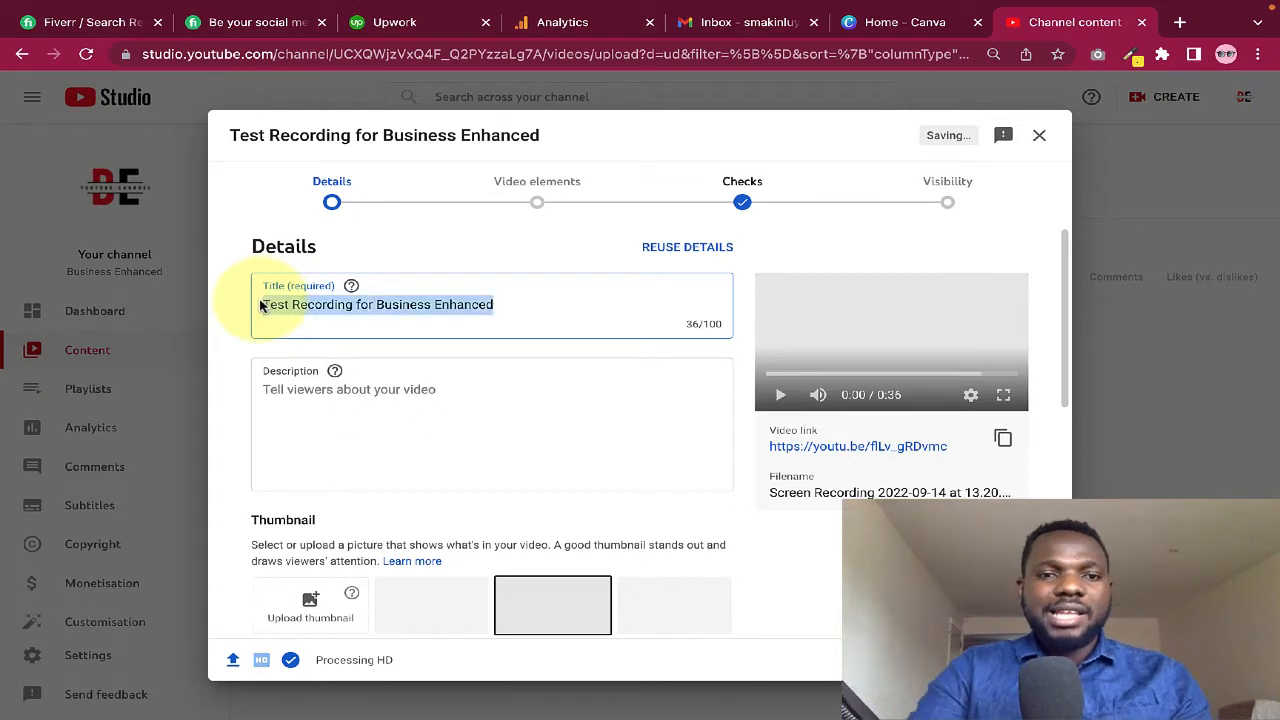
{"action": "left_click", "coordinate": [419, 433]}
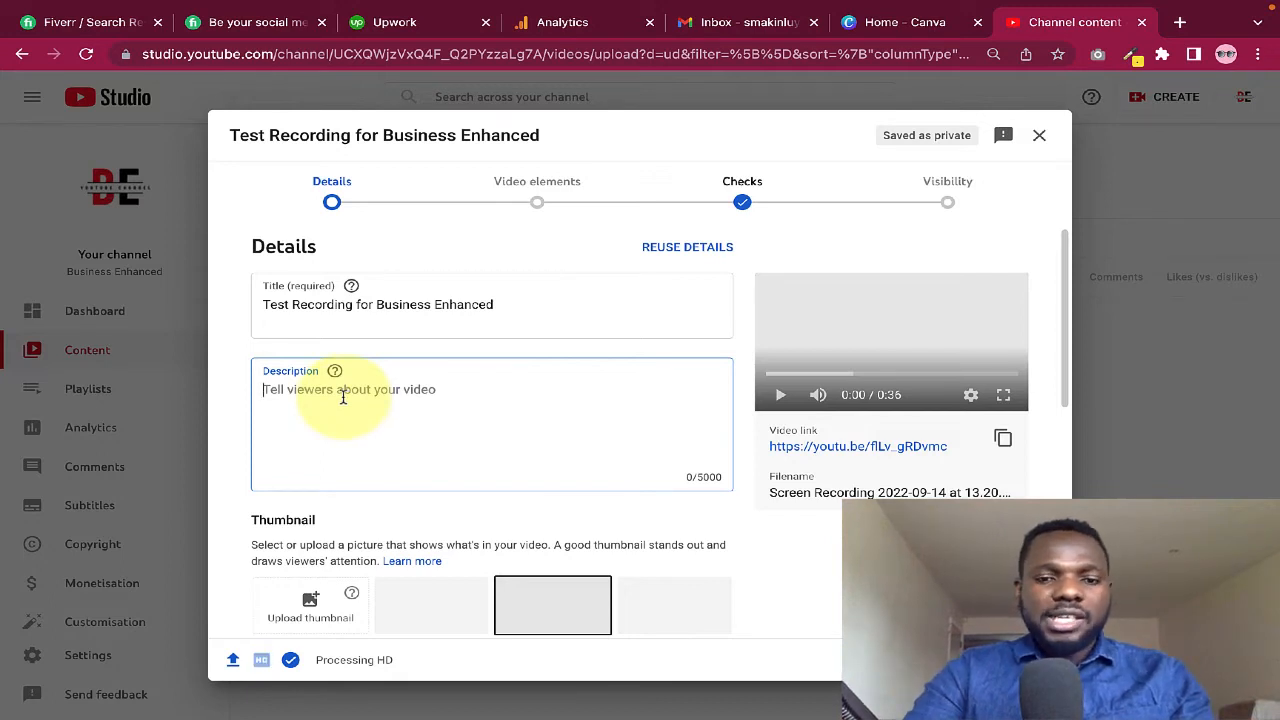
{"action": "type", "text": "In"}
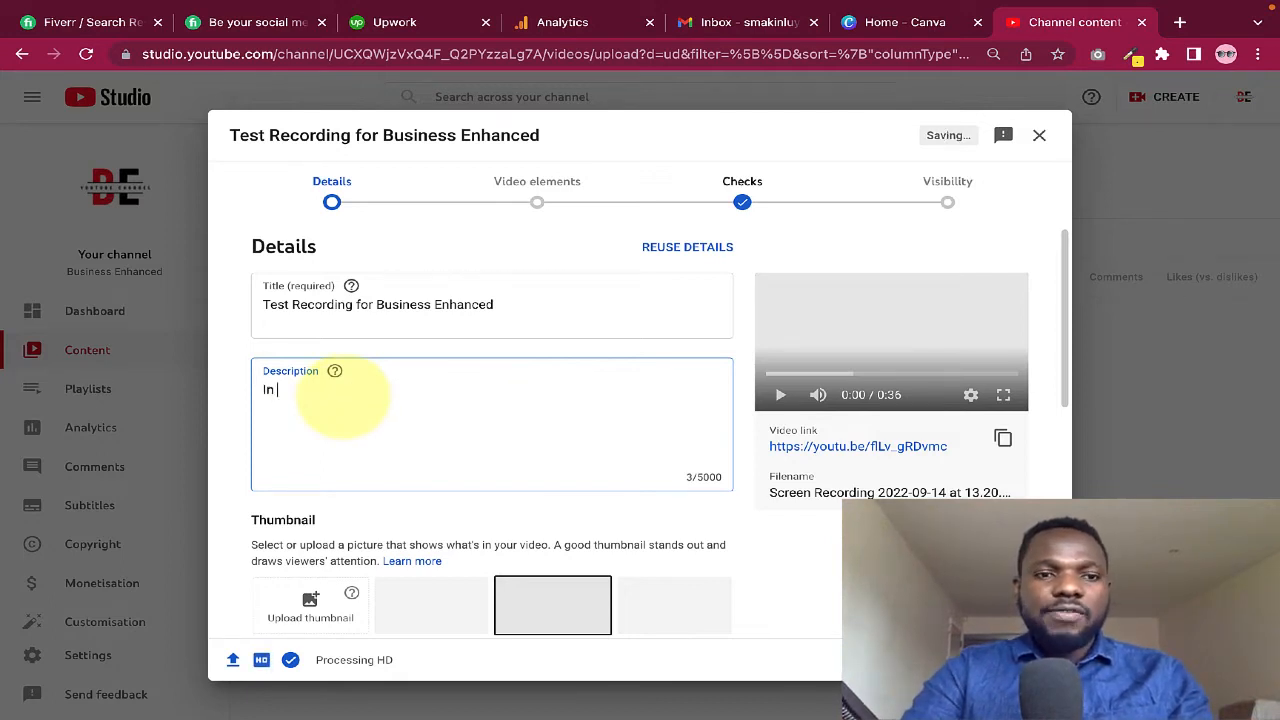
{"action": "type", "text": " this video, I will show you how to"}
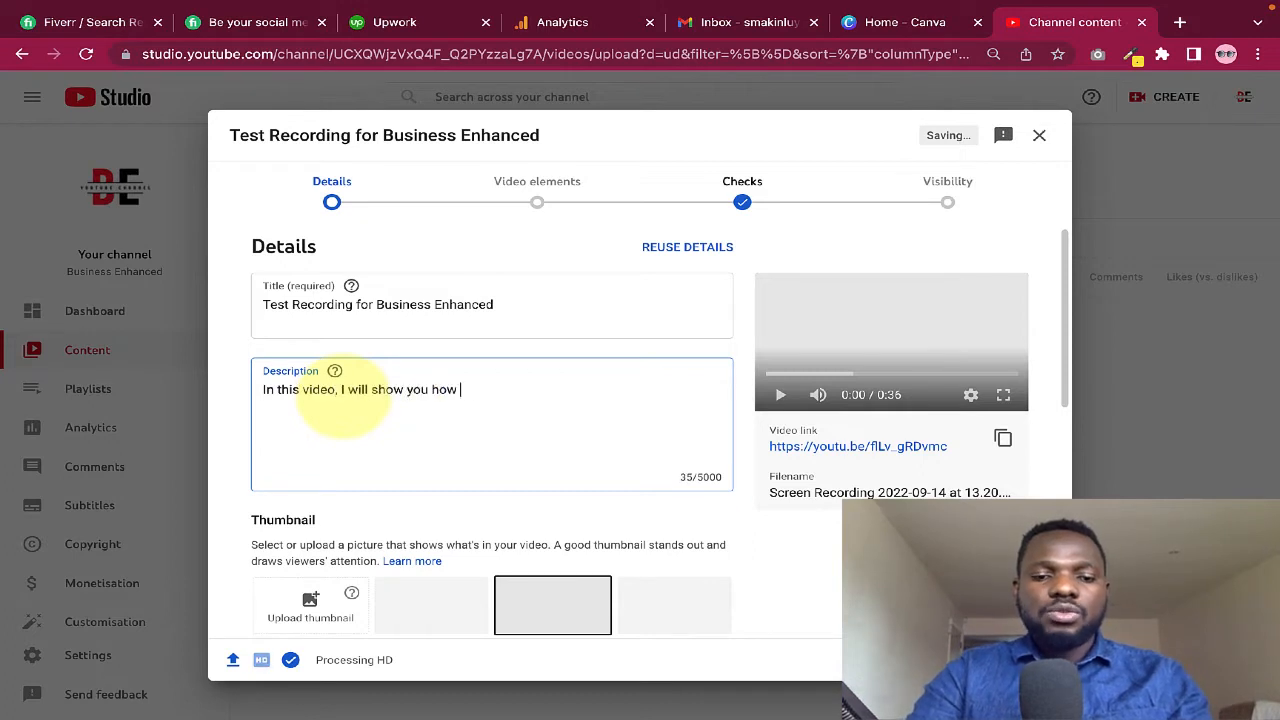
{"action": "key", "text": "super+v"}
{"action": "type", "text": "upload video on YouTube. This video is titled"}
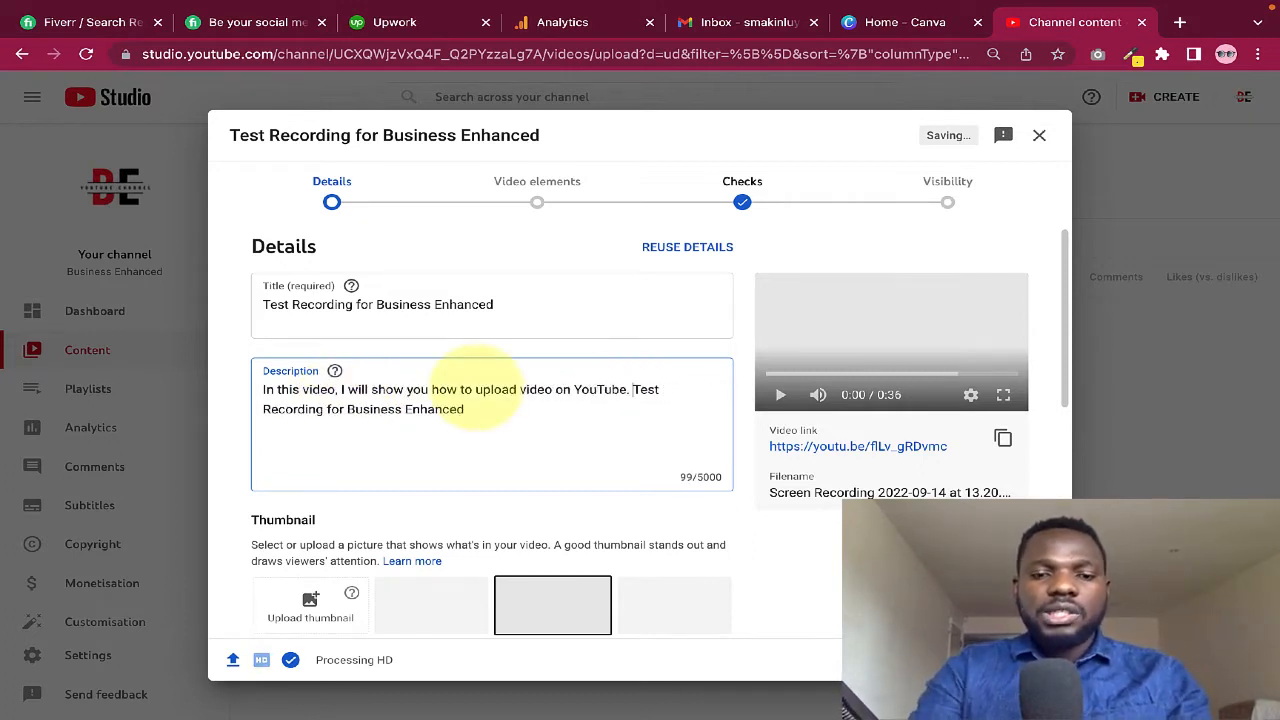
{"action": "left_click", "coordinate": [550, 414]}
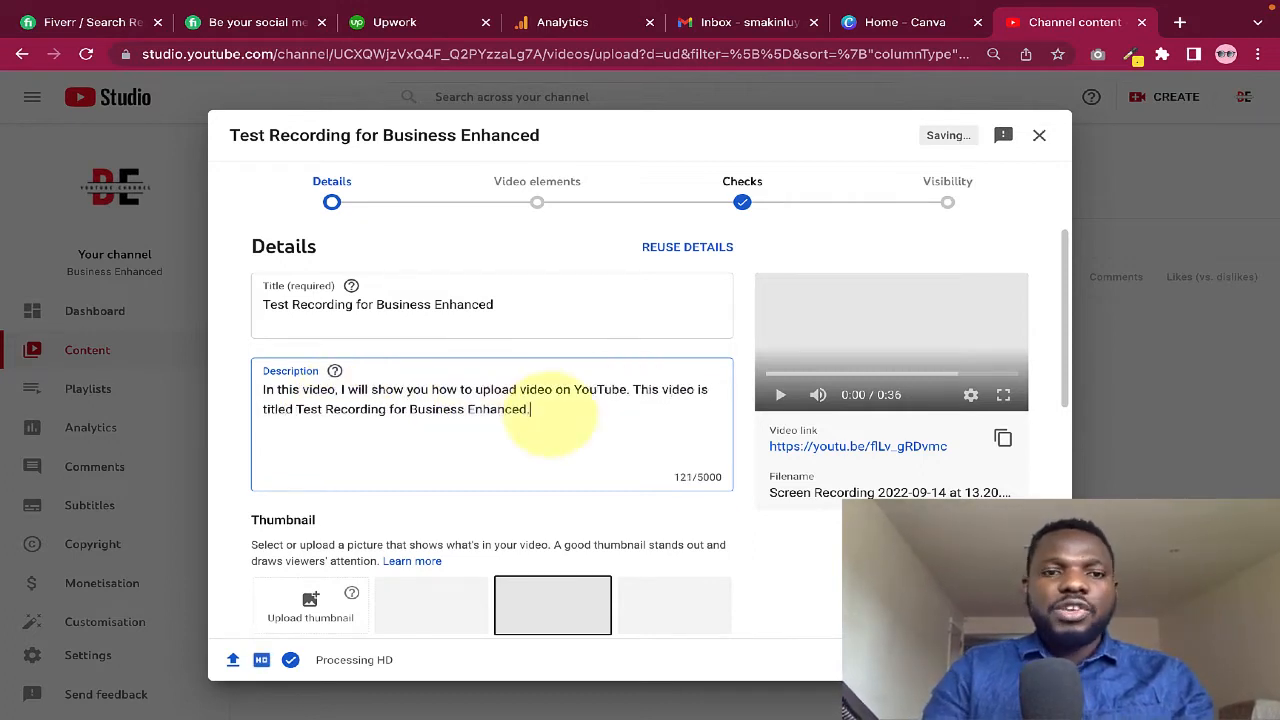
{"action": "key", "text": "Return"}
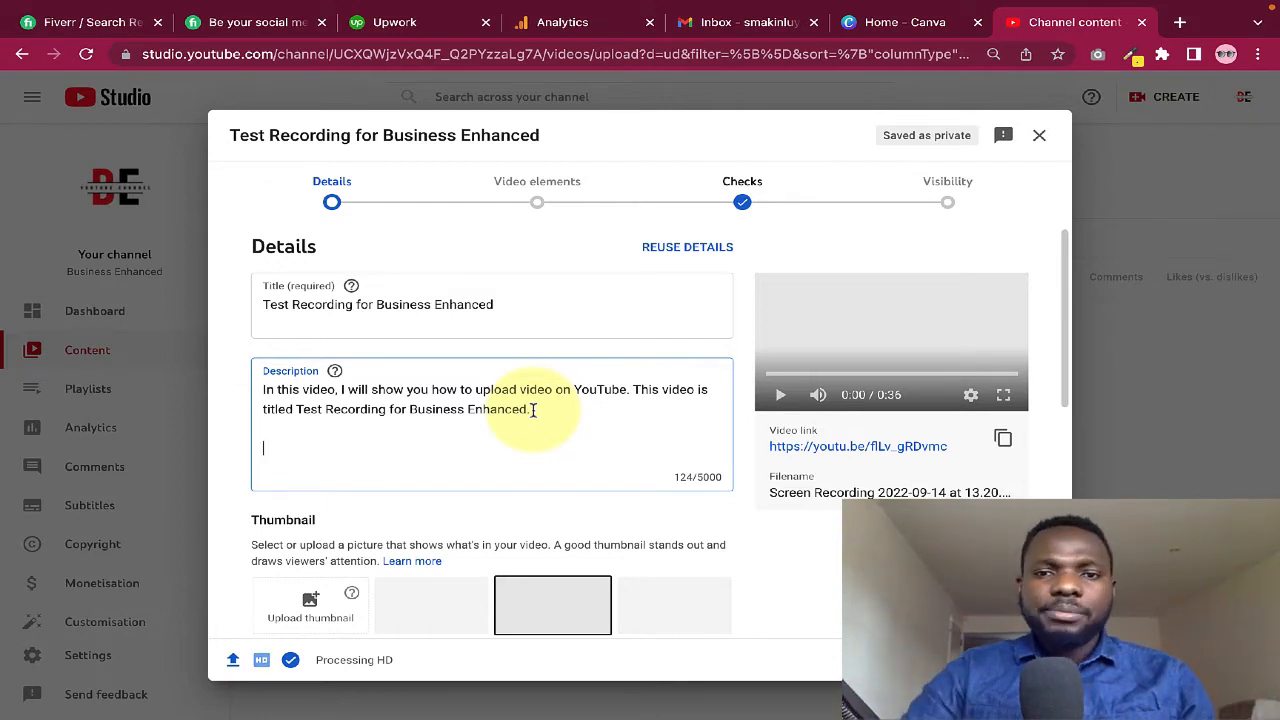
- Declare the video's audience as not 'Made for Kids'
{"action": "scroll", "coordinate": [560, 420], "scroll_direction": "down", "scroll_amount": 3}
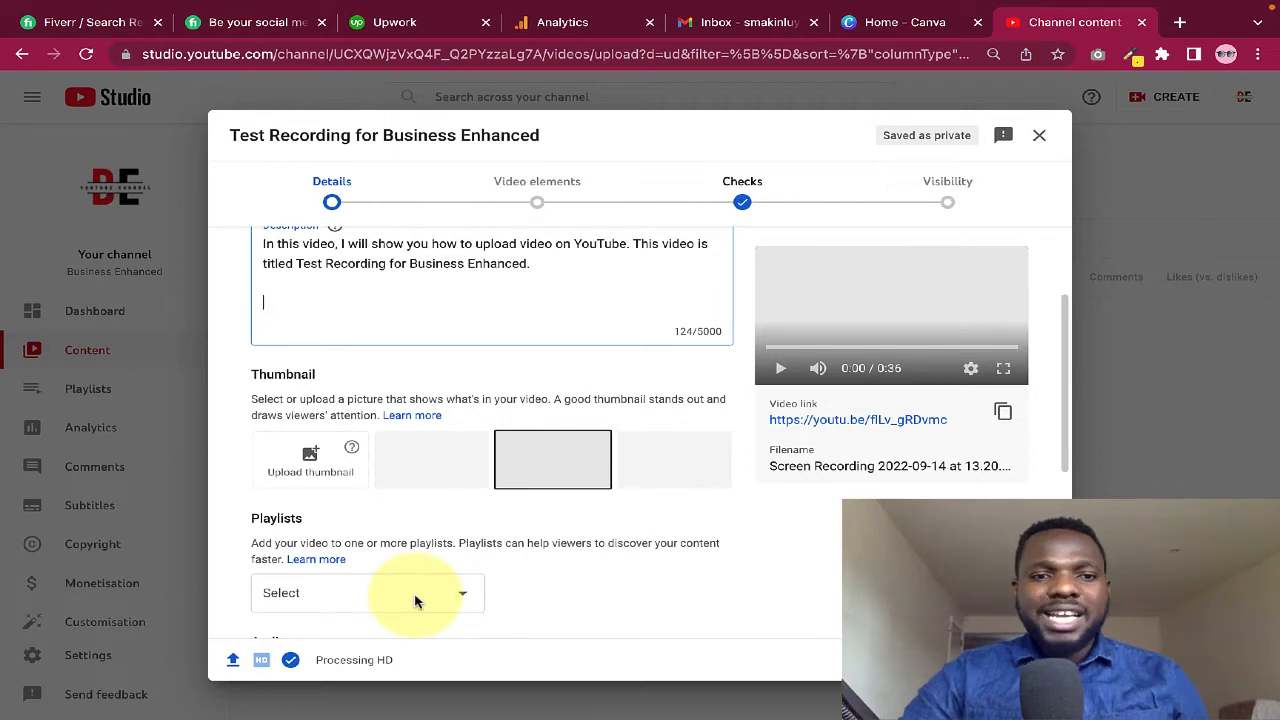
{"action": "scroll", "coordinate": [417, 600], "scroll_direction": "down", "scroll_amount": 1}
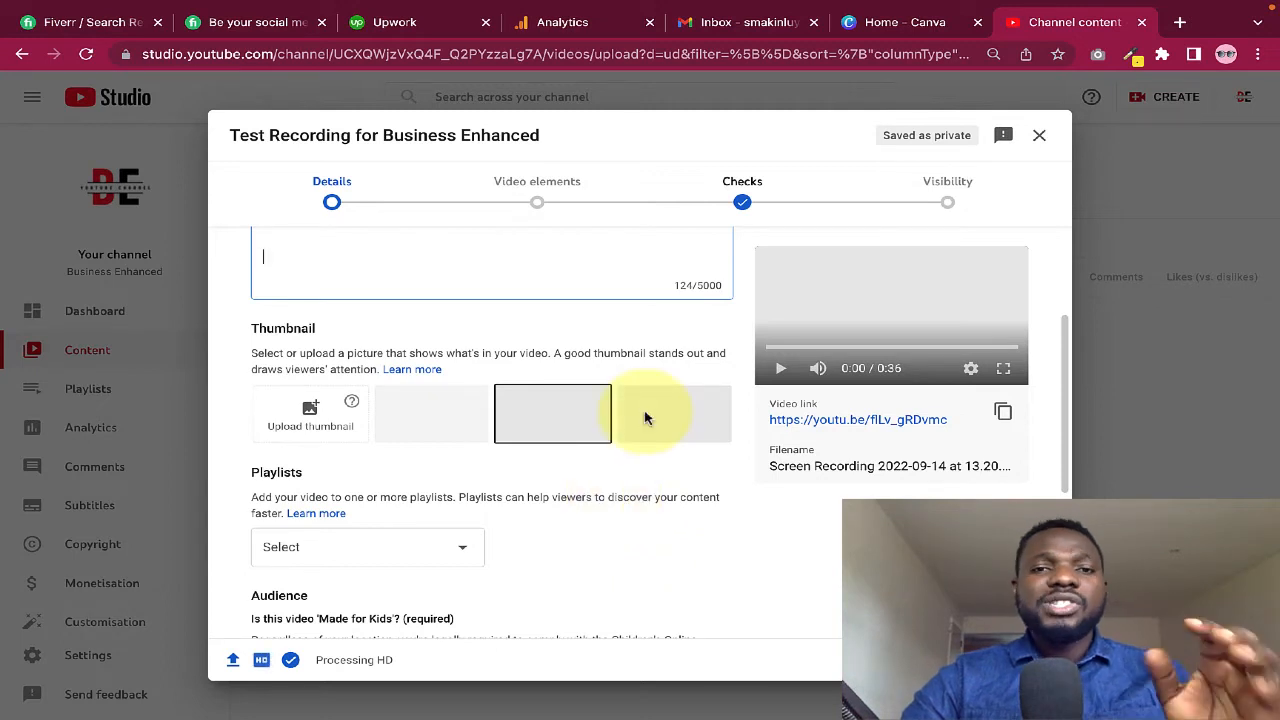
{"action": "left_click", "coordinate": [640, 526]}
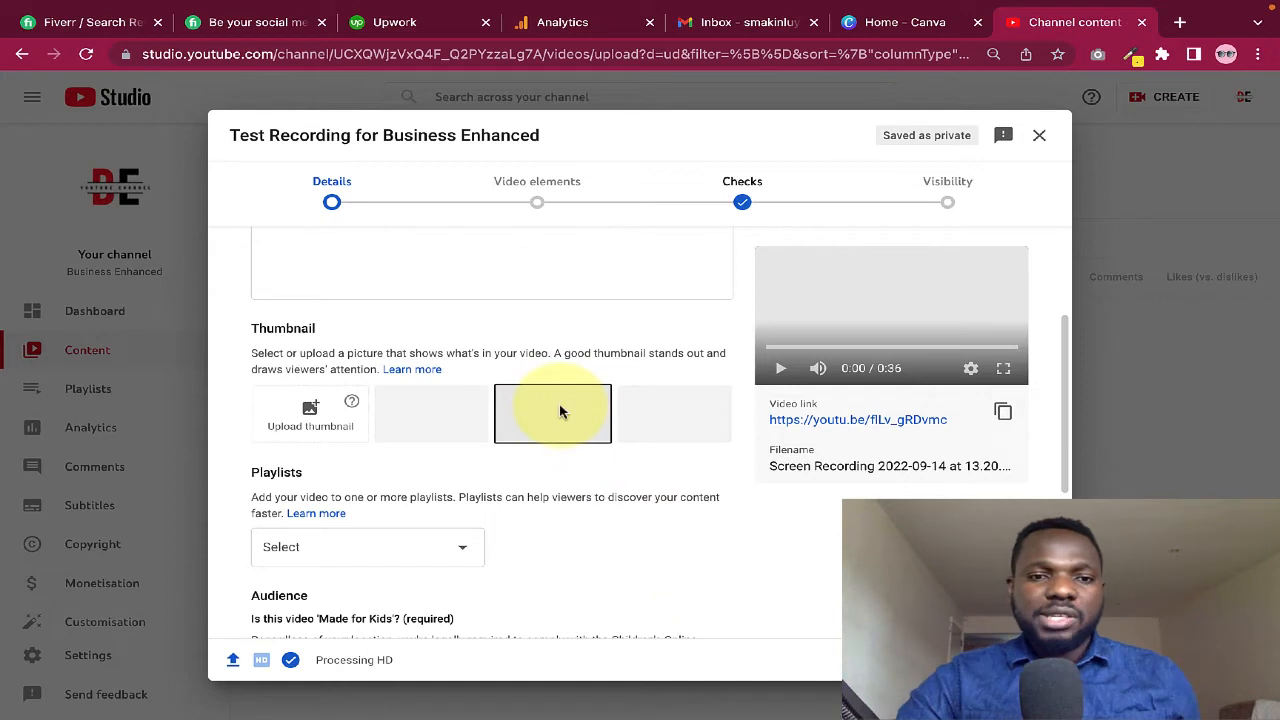
{"action": "scroll", "coordinate": [560, 410], "scroll_direction": "down", "scroll_amount": 1}
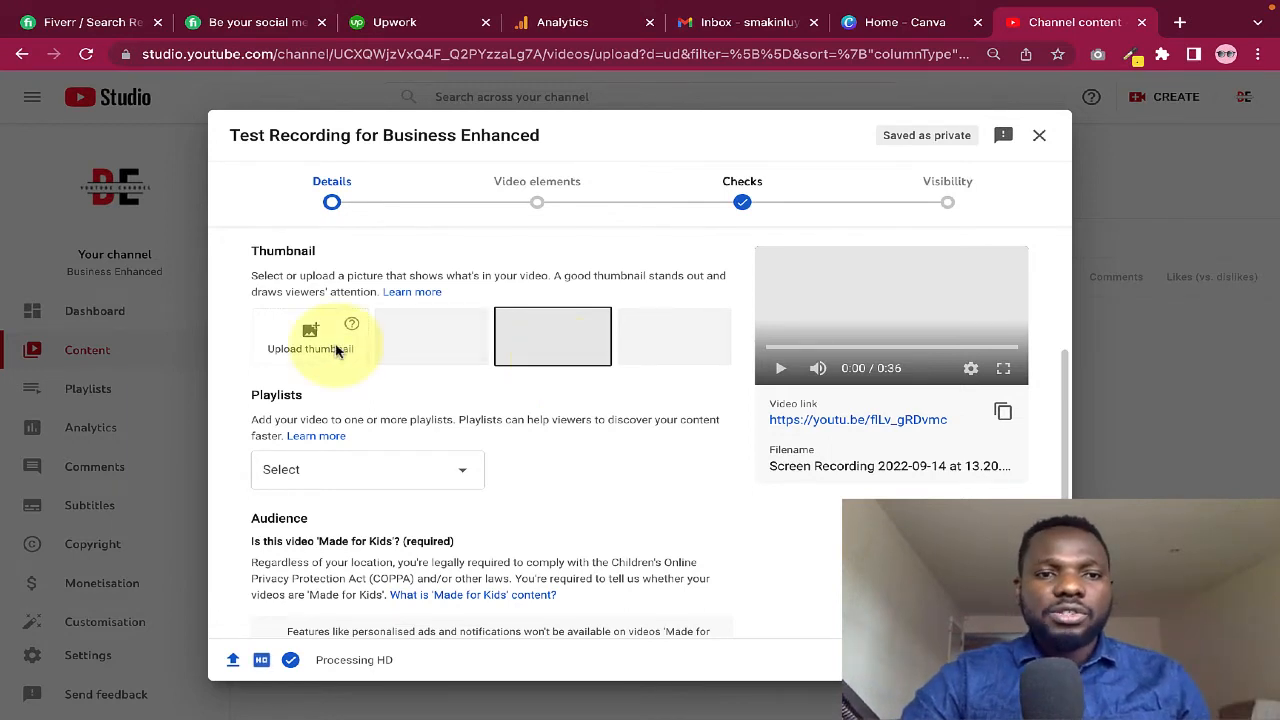
{"action": "scroll", "coordinate": [336, 348], "scroll_direction": "down", "scroll_amount": 1}
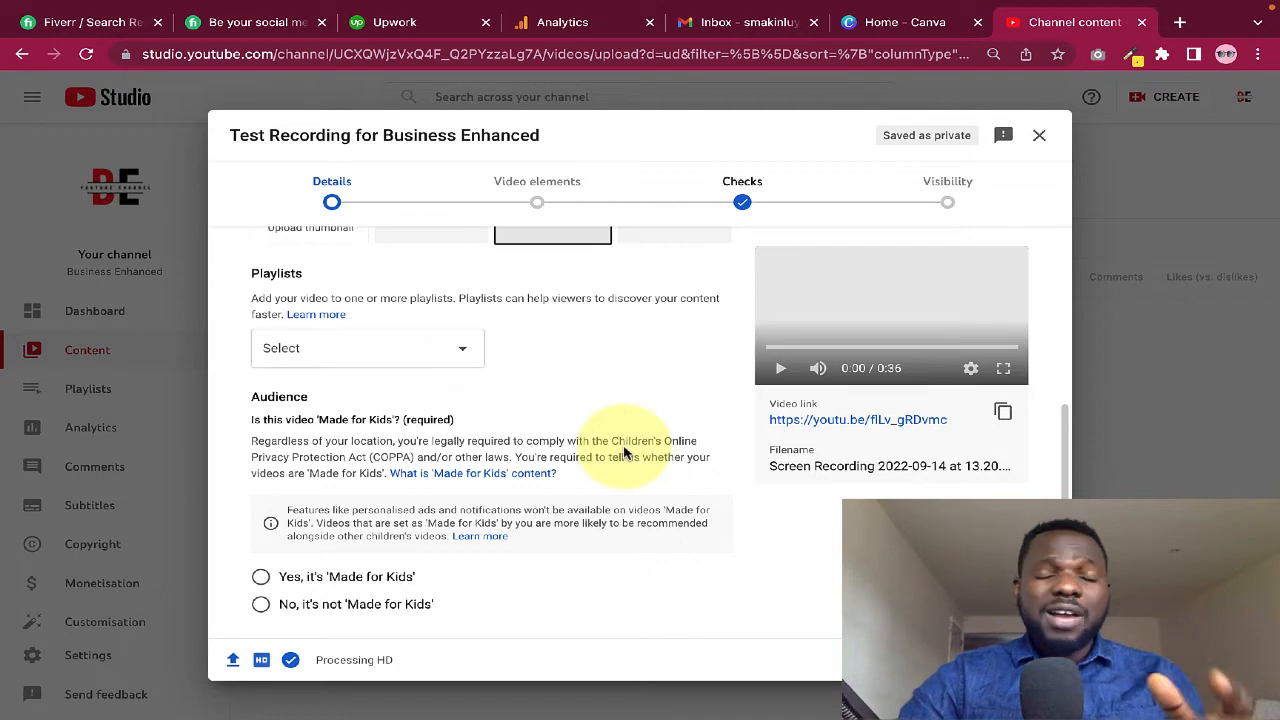
{"action": "scroll", "coordinate": [588, 395], "scroll_direction": "down", "scroll_amount": 1}
{"action": "scroll", "coordinate": [590, 398], "scroll_direction": "down", "scroll_amount": 1}
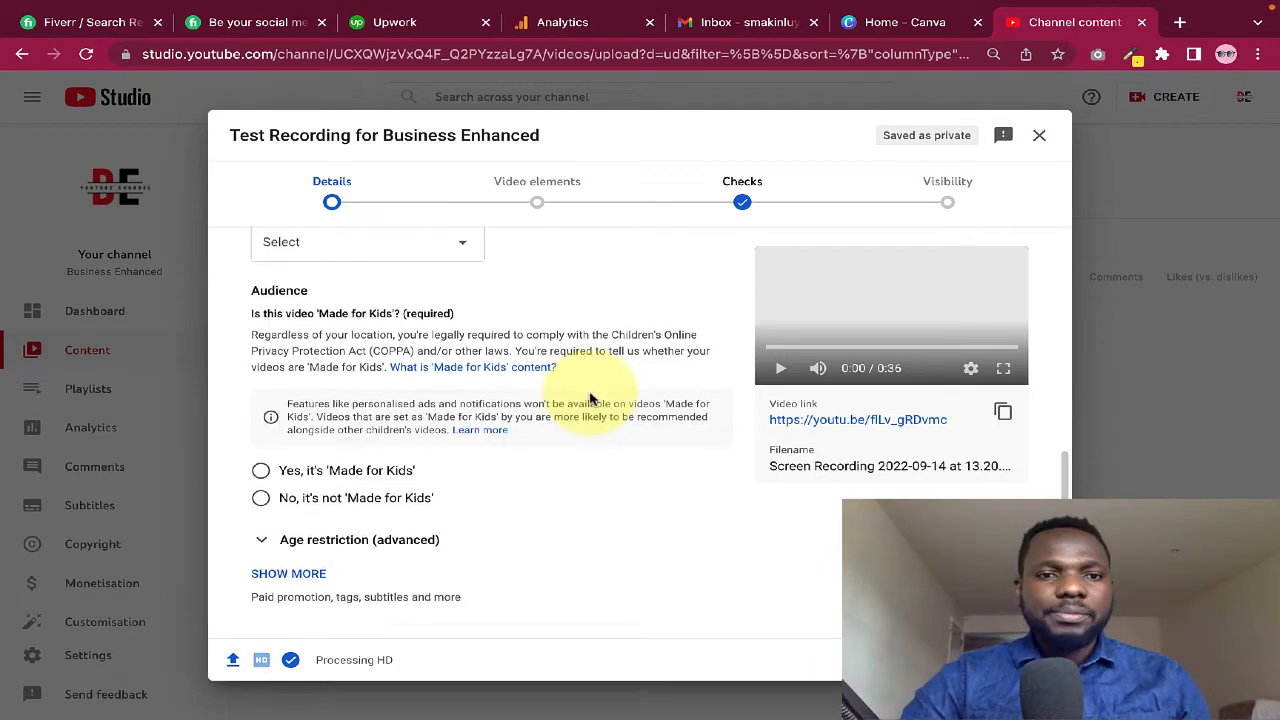
{"action": "scroll", "coordinate": [590, 398], "scroll_direction": "down", "scroll_amount": 1}
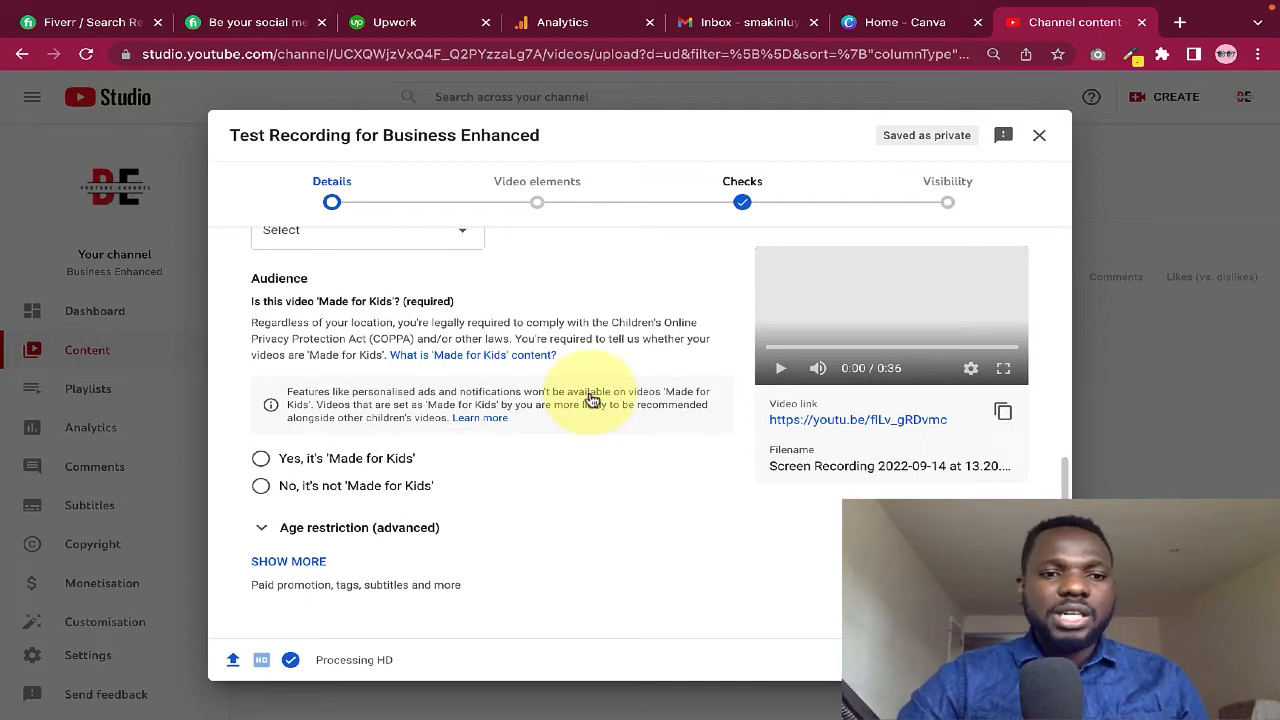
{"action": "left_click", "coordinate": [261, 486]}
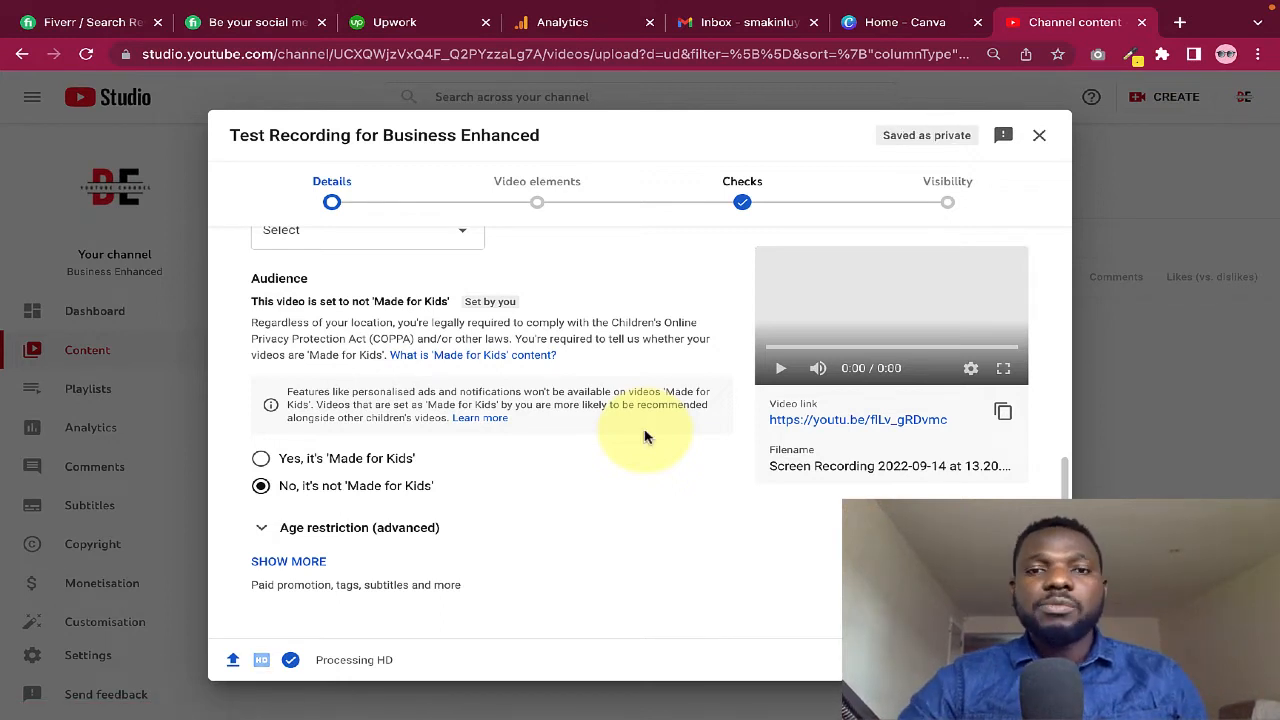
- Expand the additional video details and add the tags "Business" and "Business Enhanced"
{"action": "left_click", "coordinate": [305, 564]}
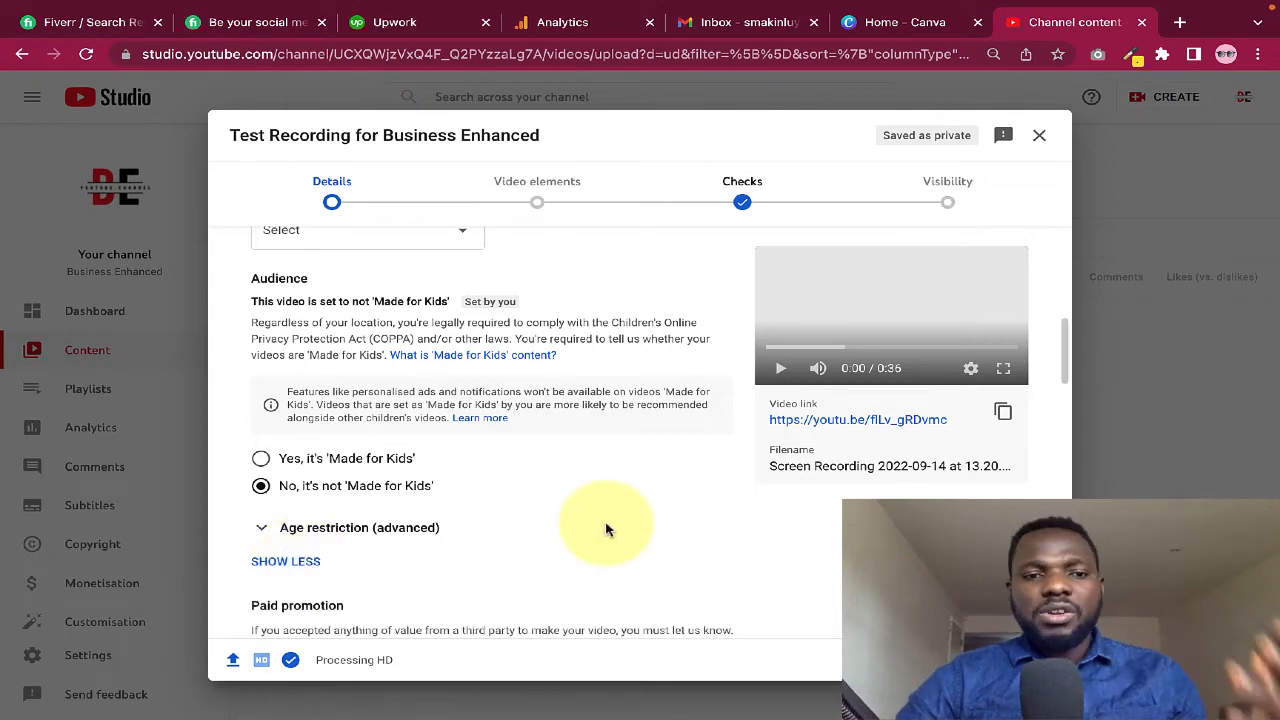
{"action": "scroll", "coordinate": [605, 528], "scroll_direction": "down", "scroll_amount": 3}
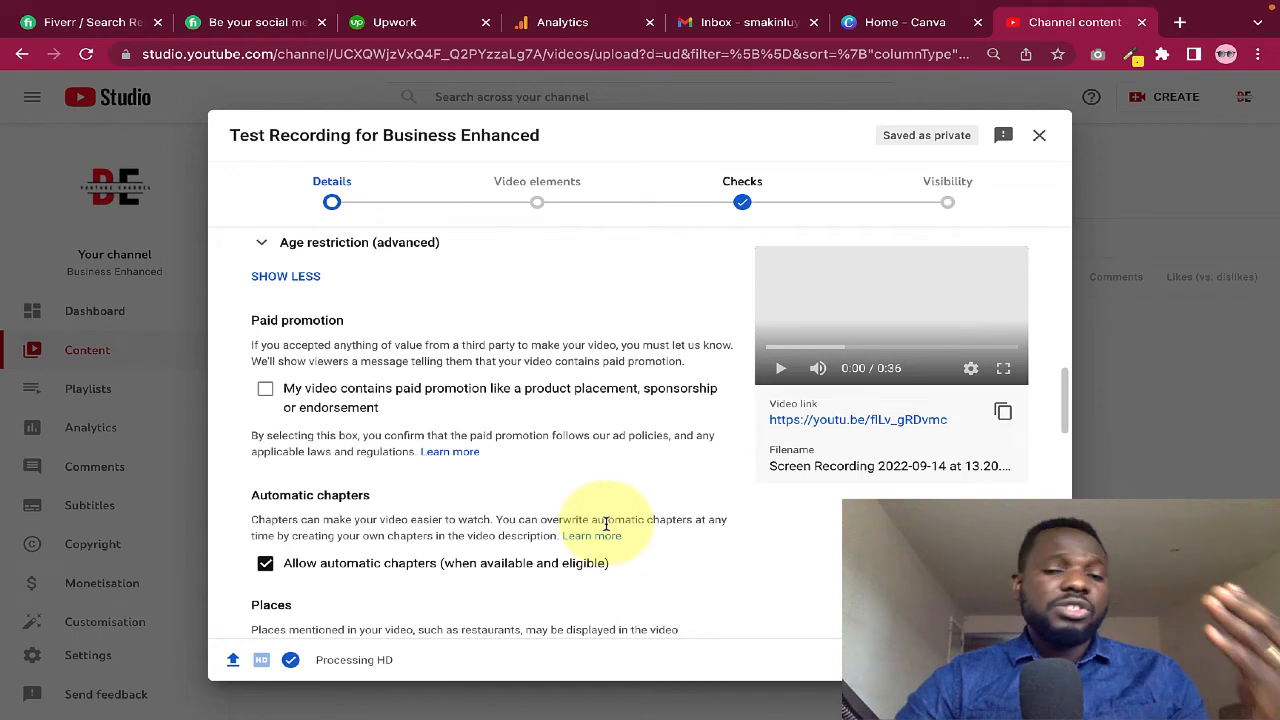
{"action": "scroll", "coordinate": [605, 524], "scroll_direction": "down", "scroll_amount": 1}
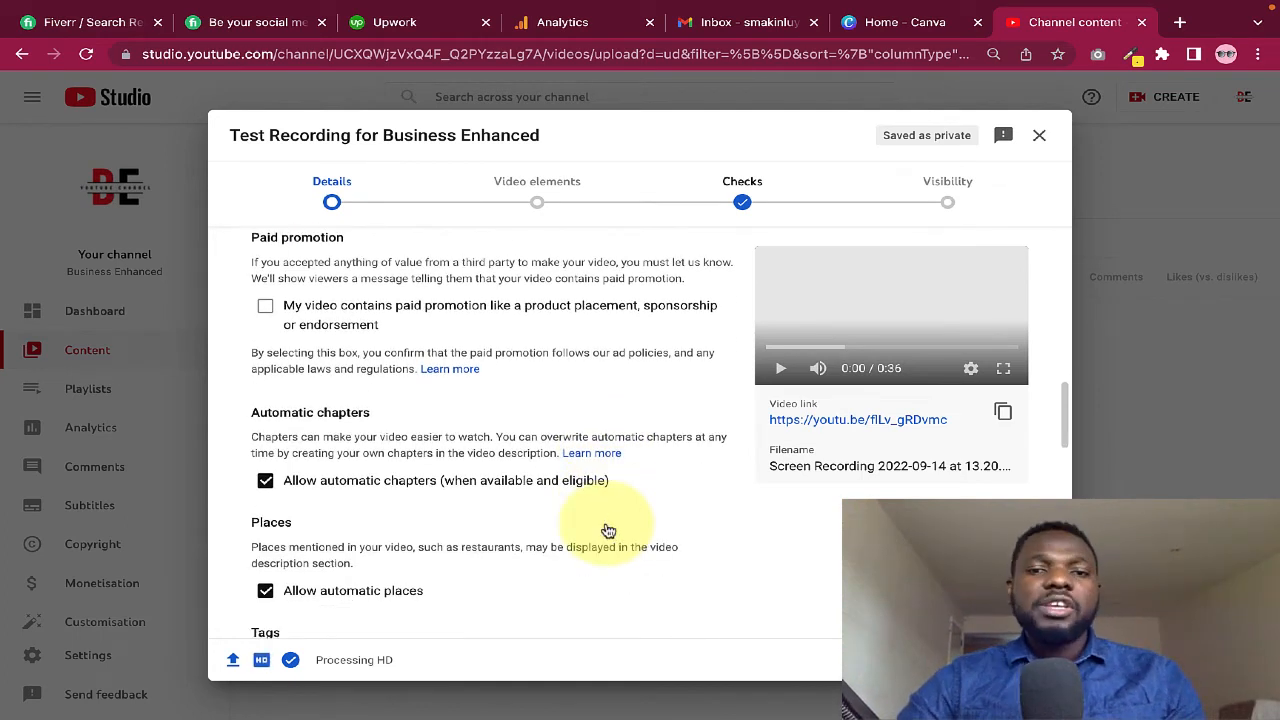
{"action": "scroll", "coordinate": [606, 530], "scroll_direction": "down", "scroll_amount": 1}
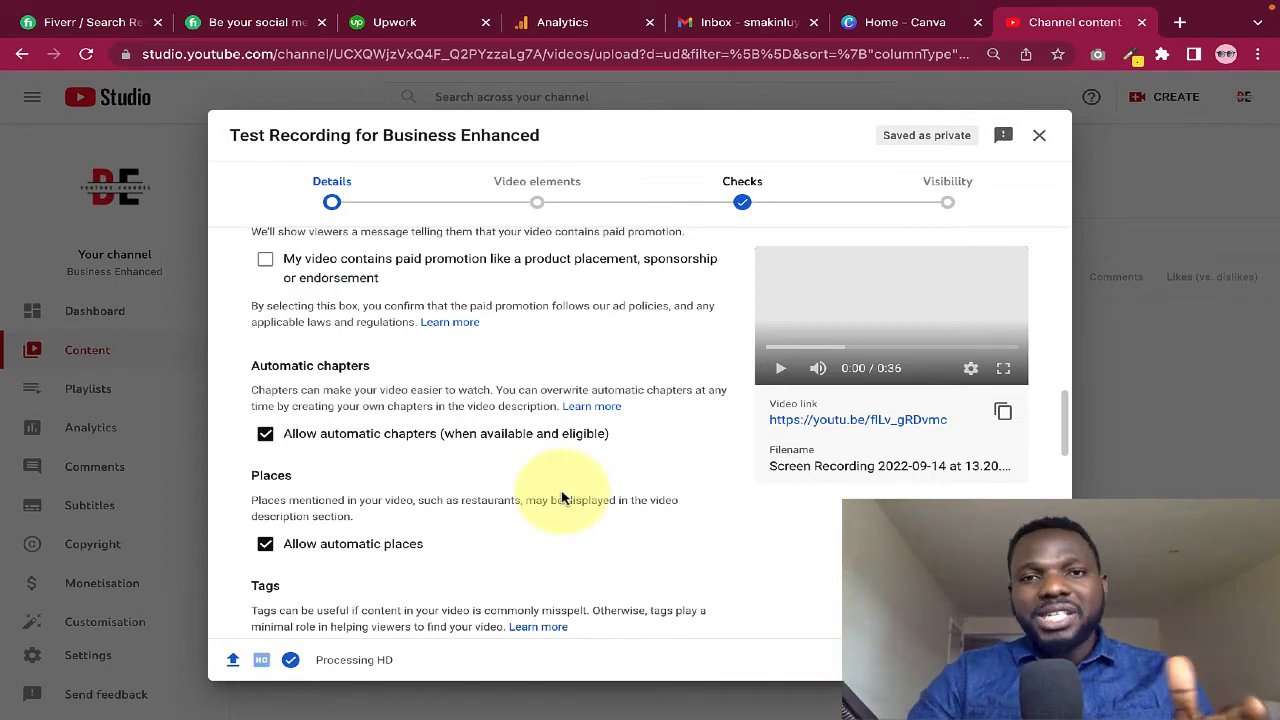
{"action": "scroll", "coordinate": [563, 497], "scroll_direction": "down", "scroll_amount": 2}
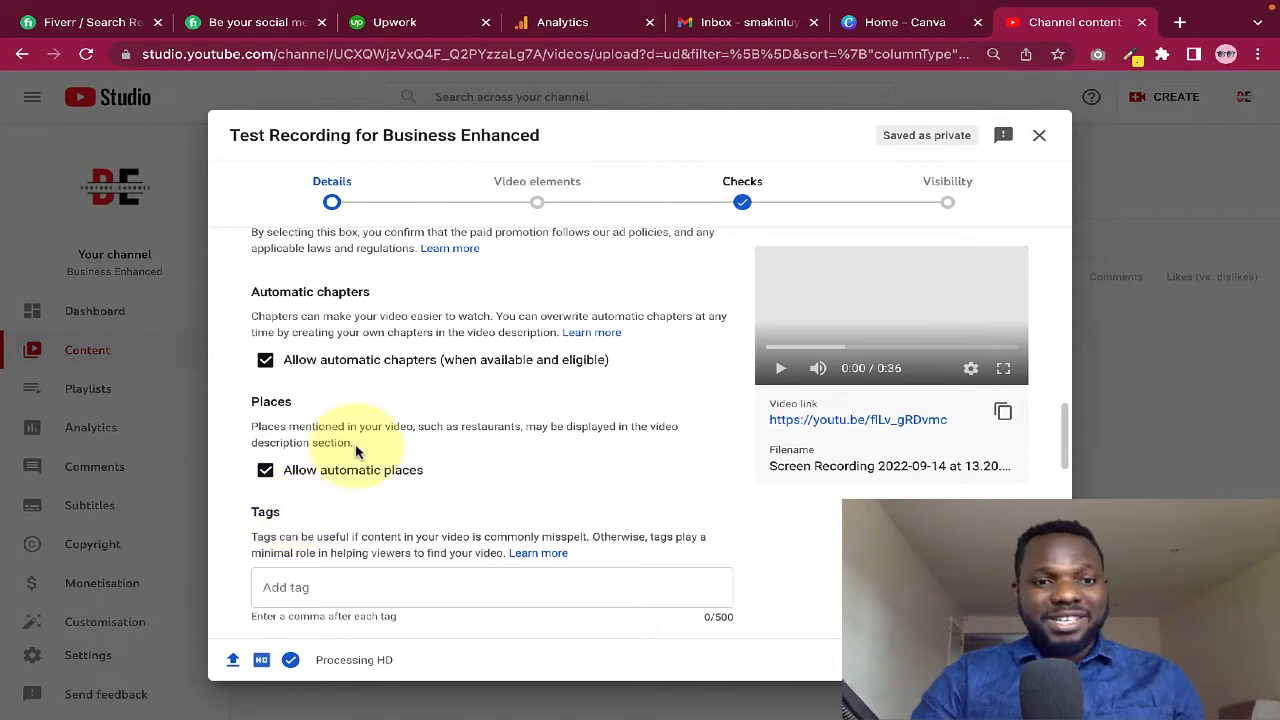
{"action": "scroll", "coordinate": [573, 470], "scroll_direction": "down", "scroll_amount": 2}
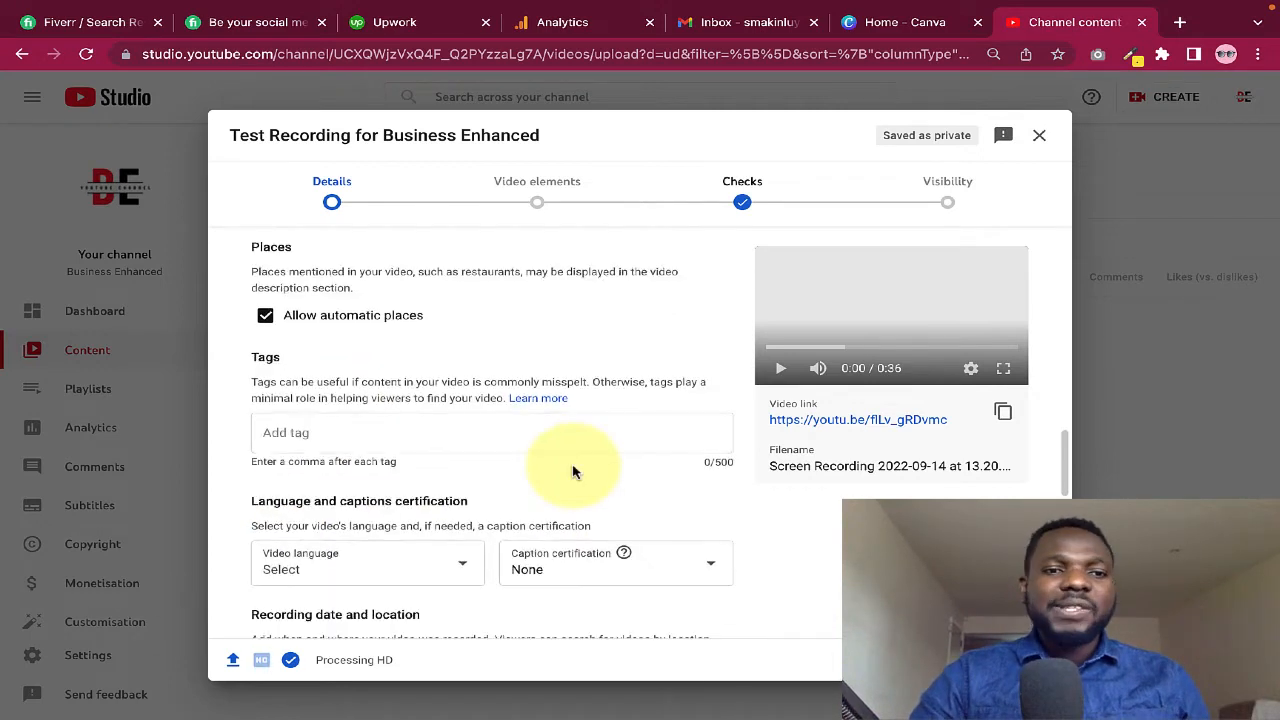
{"action": "left_click", "coordinate": [573, 466]}
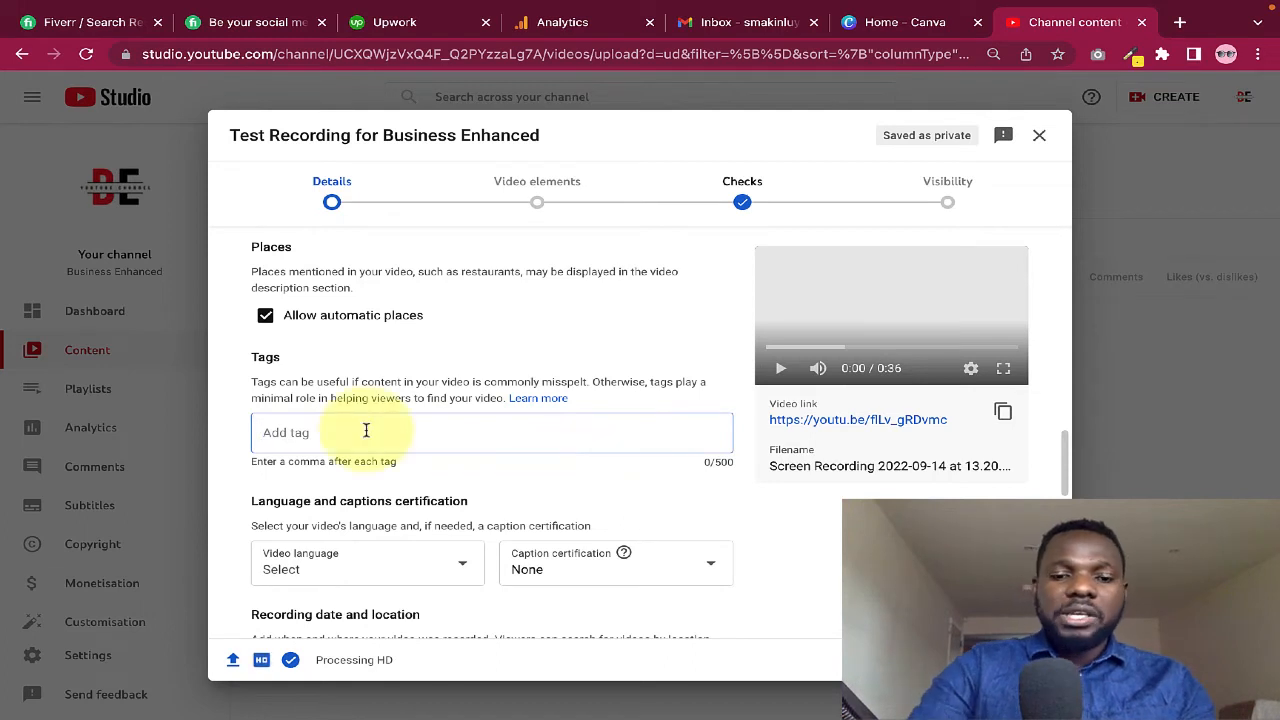
{"action": "type", "text": "Busines"}
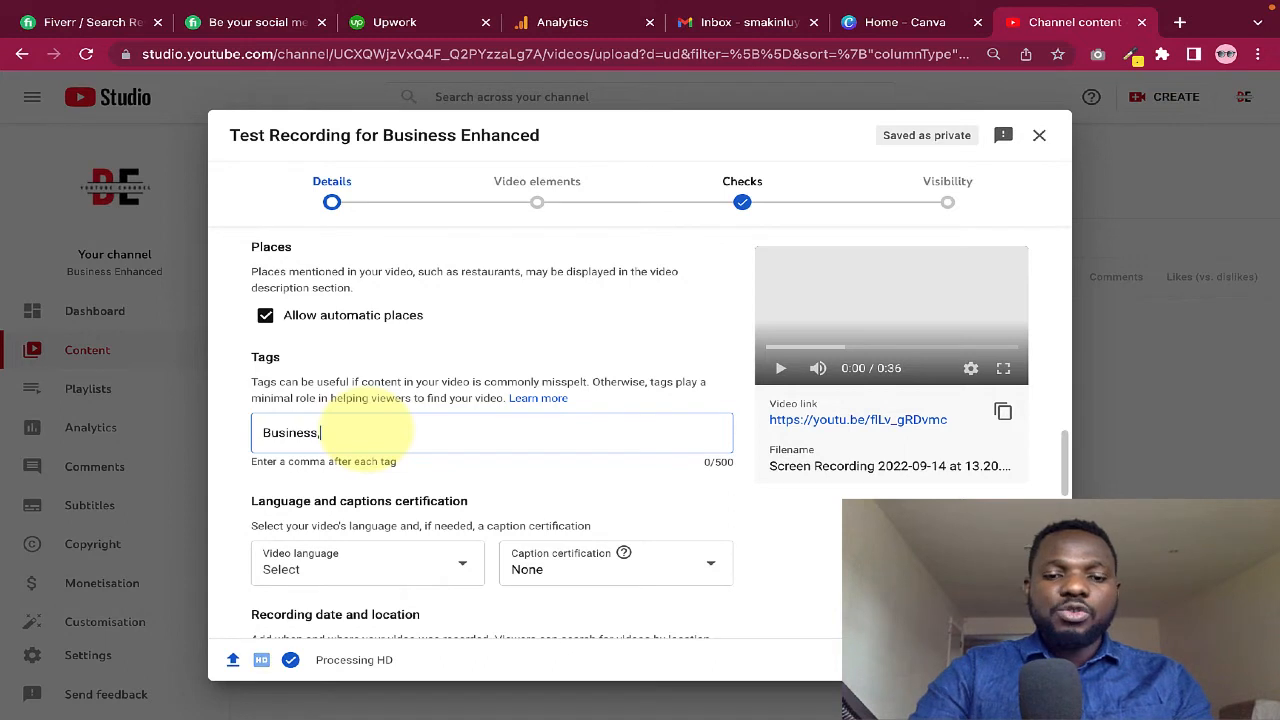
{"action": "type", "text": "s,Busi"}
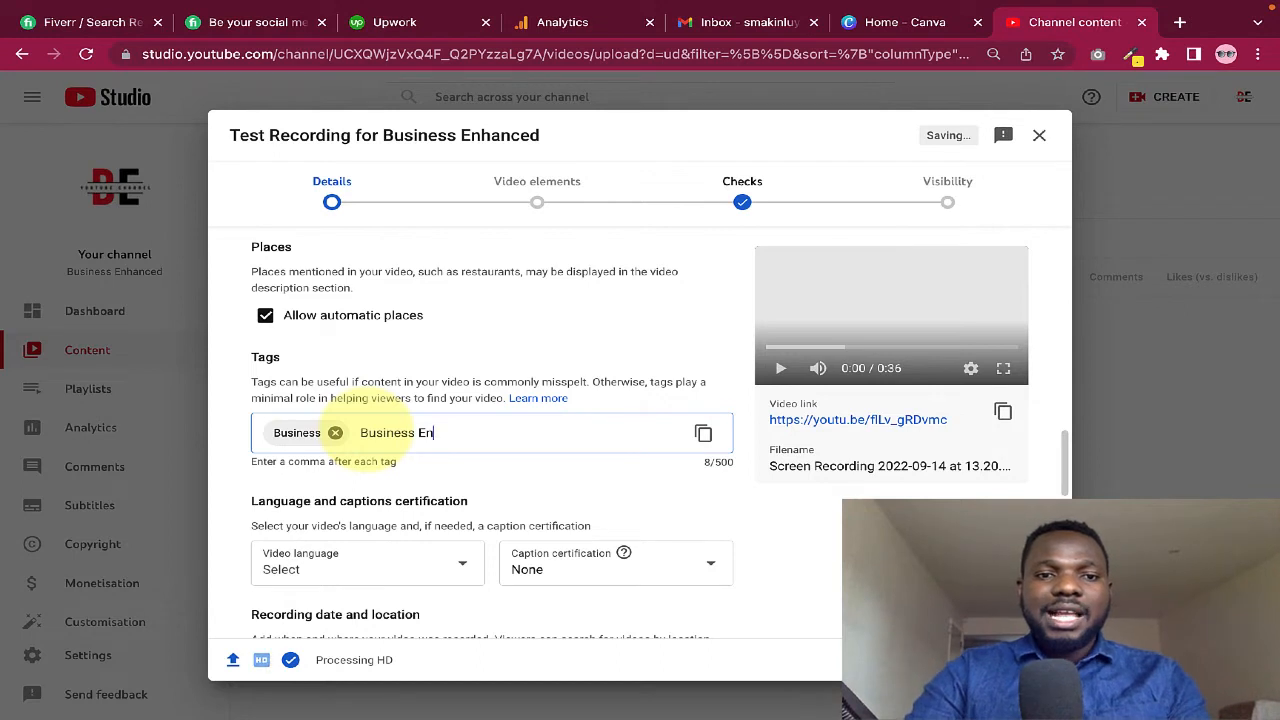
{"action": "type", "text": "hanced"}
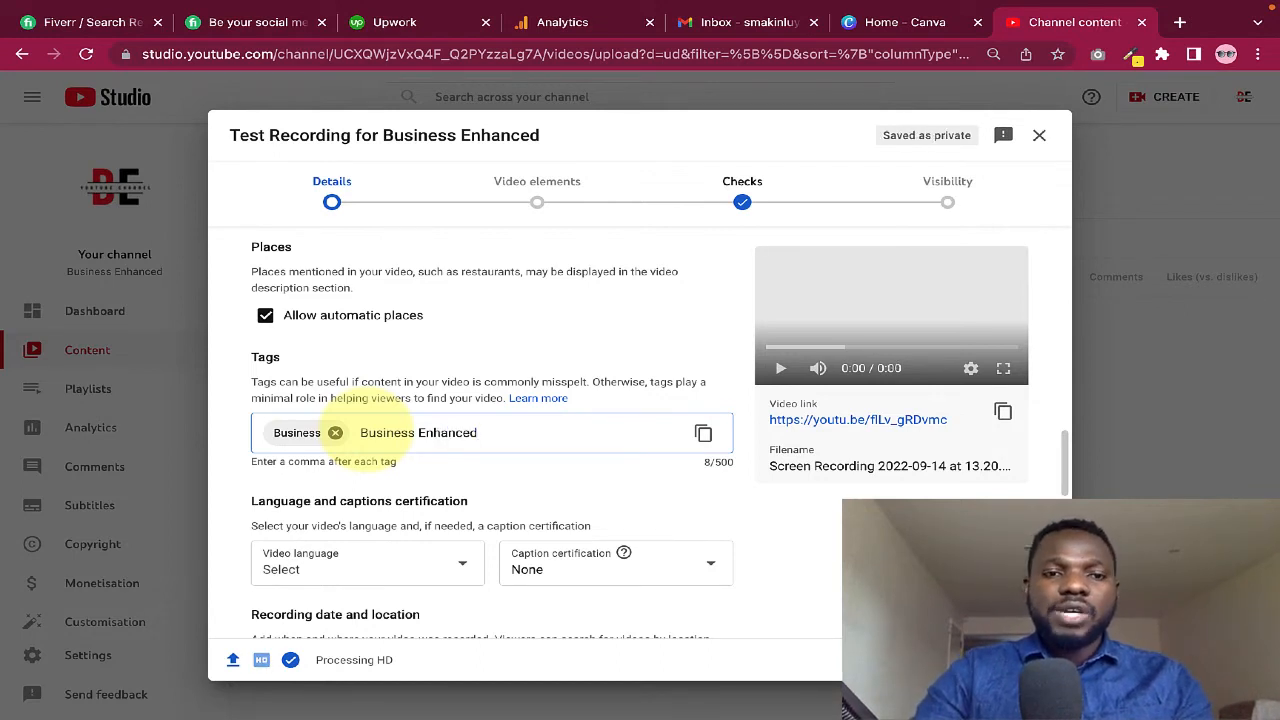
{"action": "key", "text": "Return"}
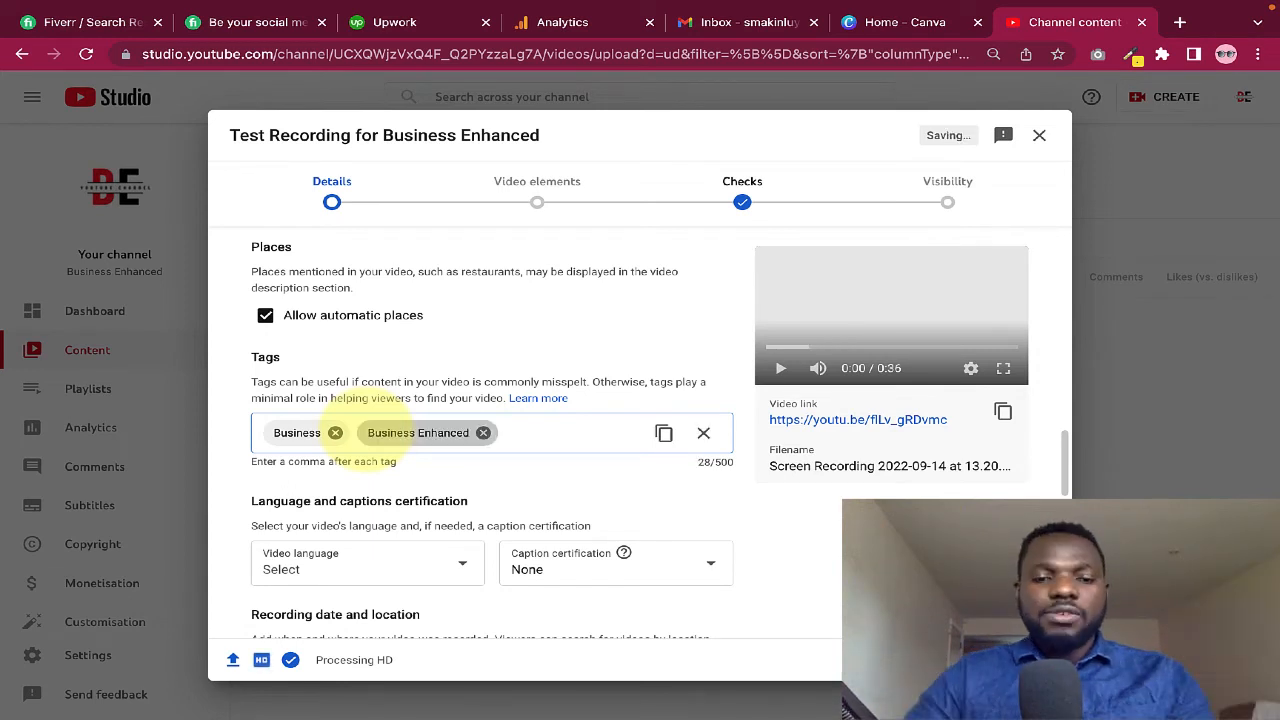
- Add a third tag, "How to upload video on YouTube"
{"action": "type", "text": "Y"}
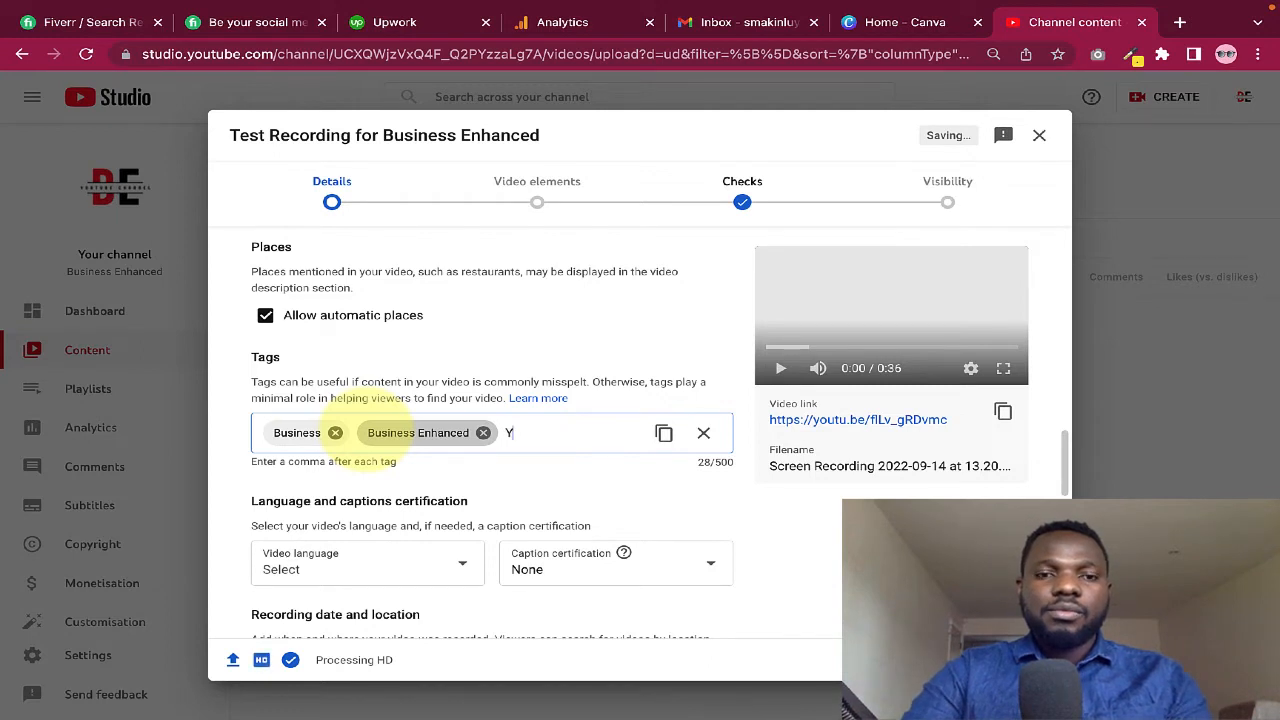
{"action": "type", "text": "ouTube Video"}
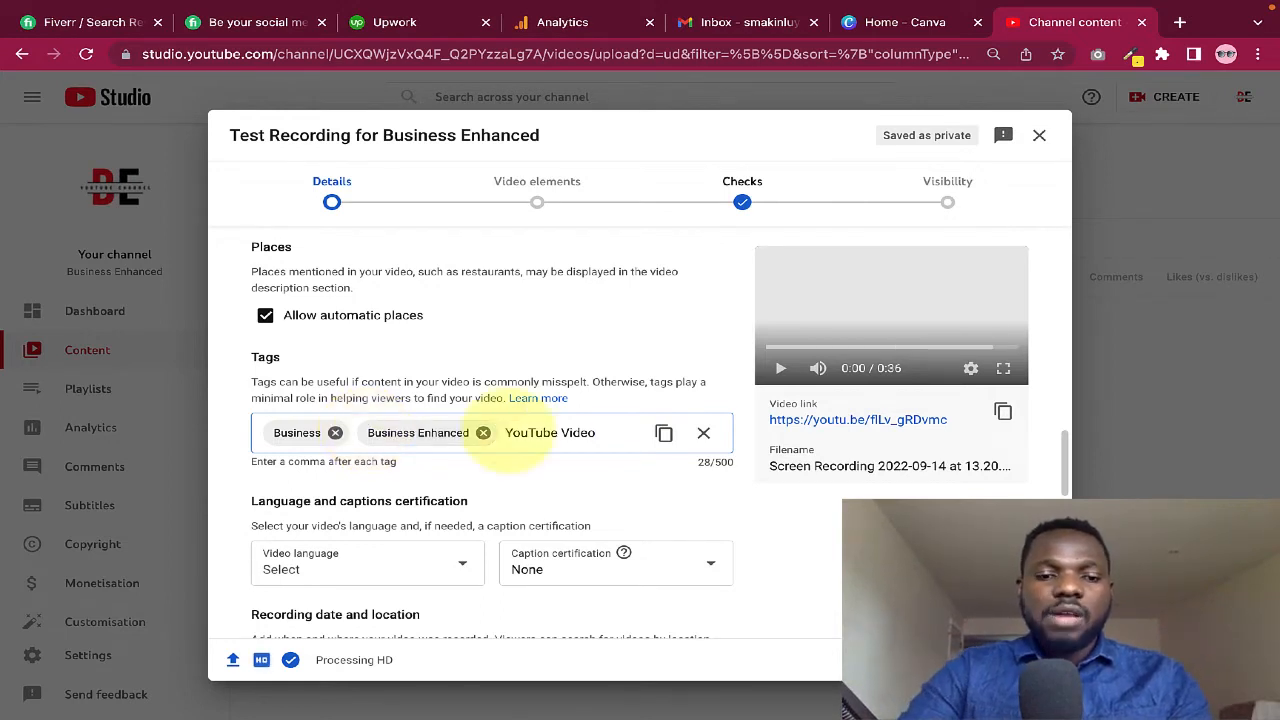
{"action": "left_click", "coordinate": [507, 432]}
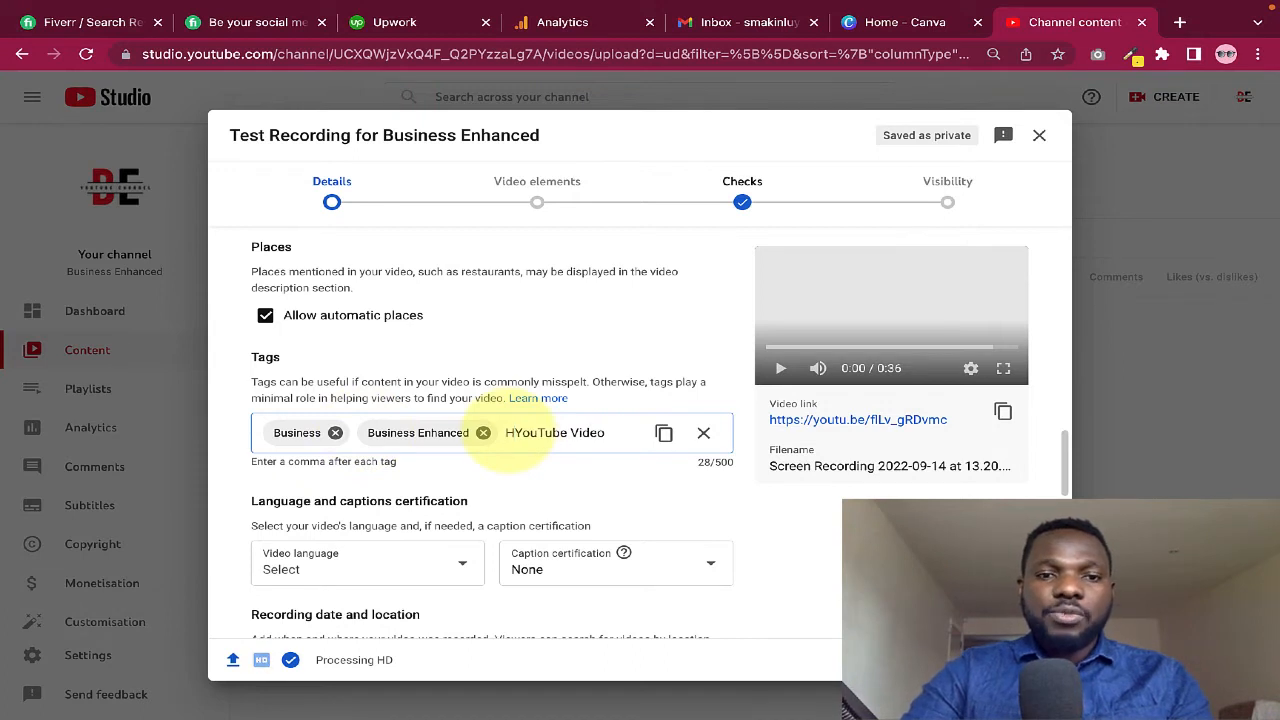
{"action": "type", "text": "How to u"}
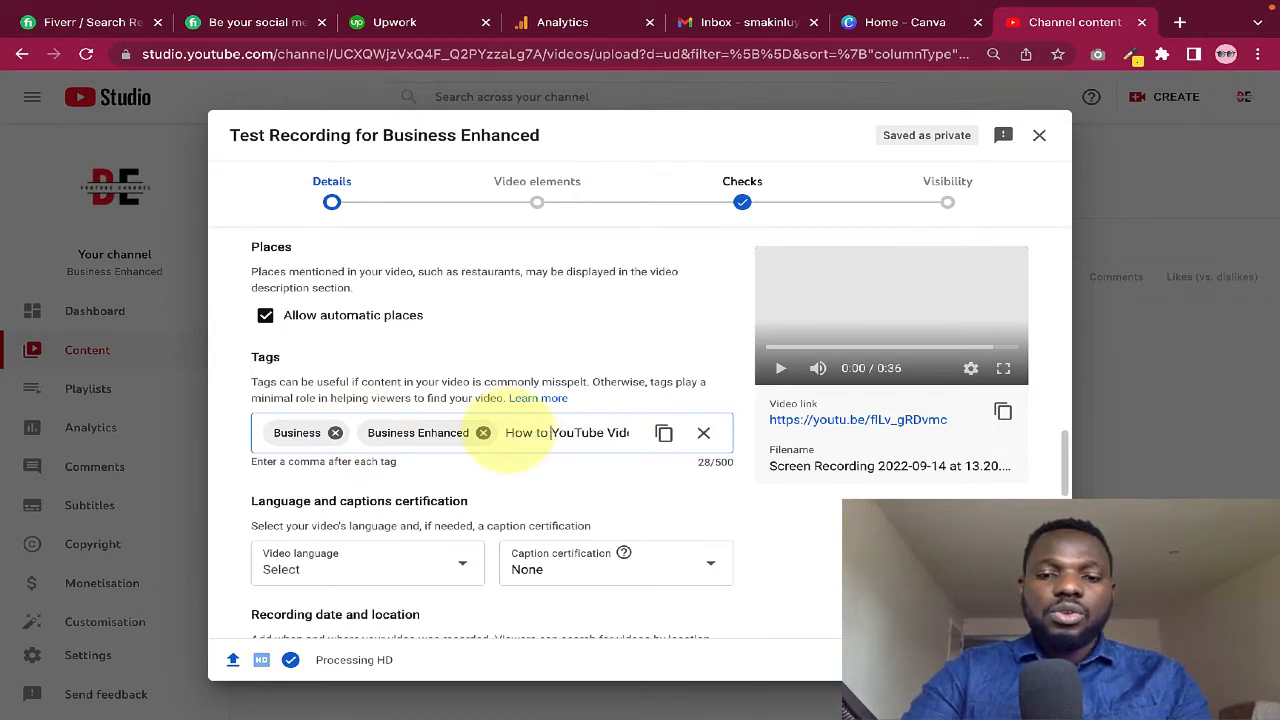
{"action": "type", "text": "pload v"}
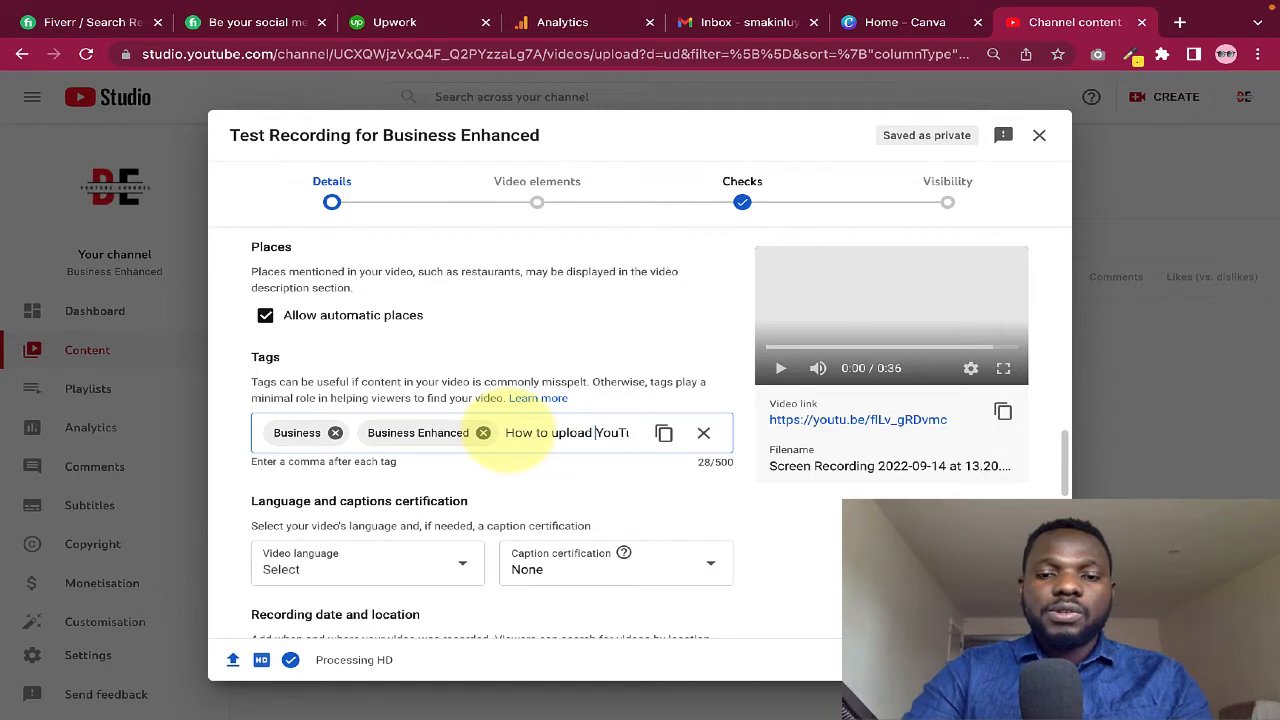
{"action": "type", "text": "ideo on"}
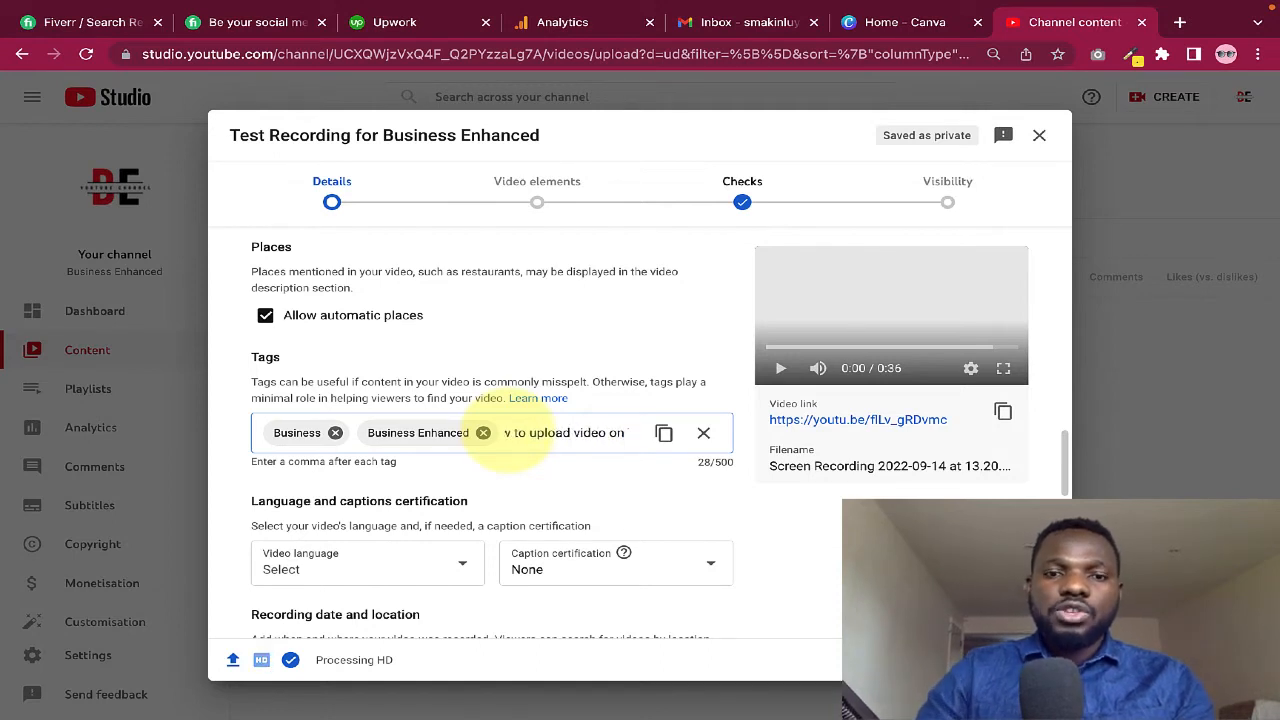
{"action": "key", "text": "Right"}
{"action": "key", "text": "Right"}
{"action": "key", "text": "Right"}
{"action": "key", "text": "Right"}
{"action": "key", "text": "Right"}
{"action": "key", "text": "Right"}
{"action": "key", "text": "Right"}
{"action": "key", "text": "Right"}
{"action": "key", "text": "Right"}
{"action": "key", "text": "Right"}
{"action": "key", "text": "Right"}
{"action": "key", "text": "Right"}
{"action": "key", "text": "Right"}
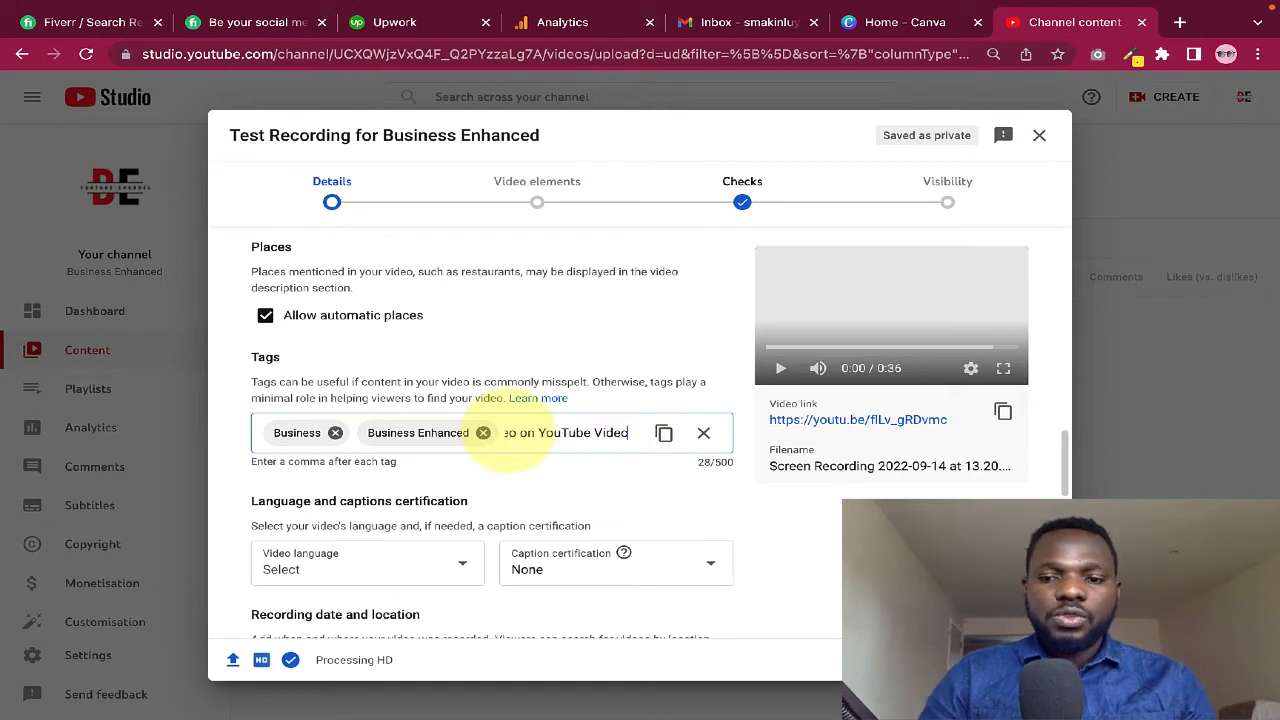
{"action": "key", "text": "BackSpace"}
{"action": "key", "text": "BackSpace"}
{"action": "key", "text": "BackSpace"}
{"action": "key", "text": "BackSpace"}
{"action": "key", "text": "BackSpace"}
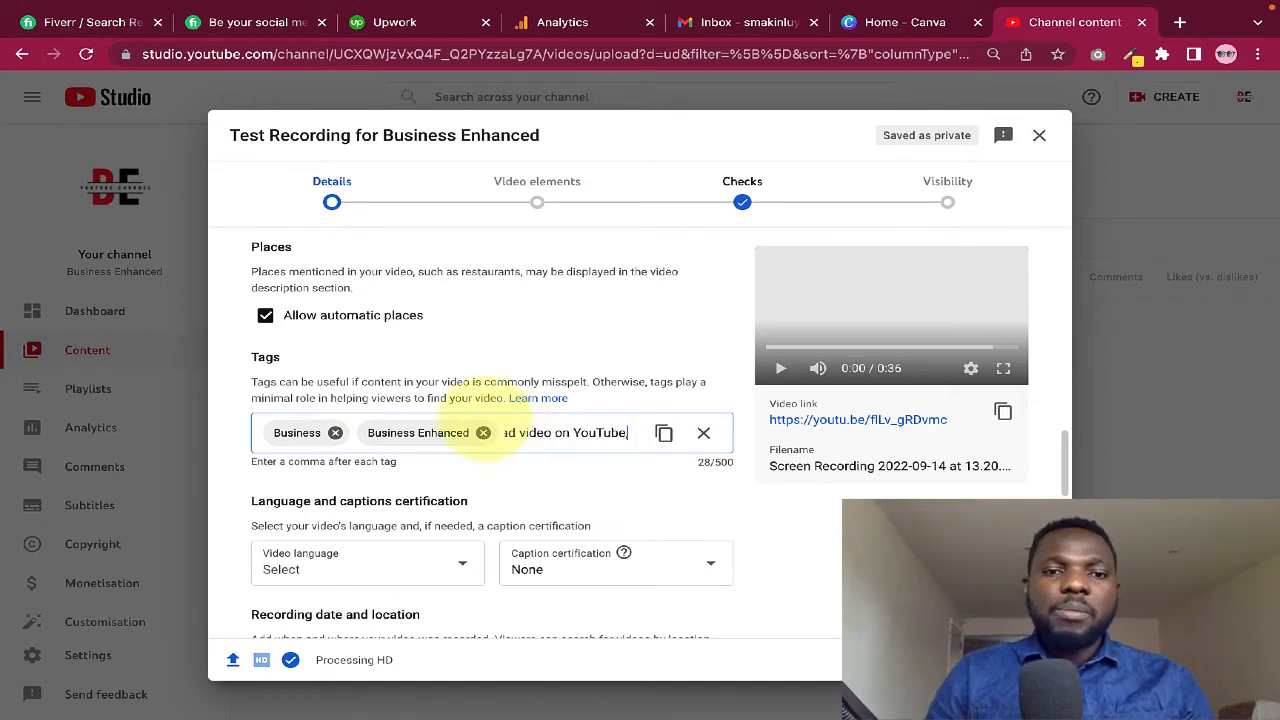
{"action": "key", "text": "Return"}
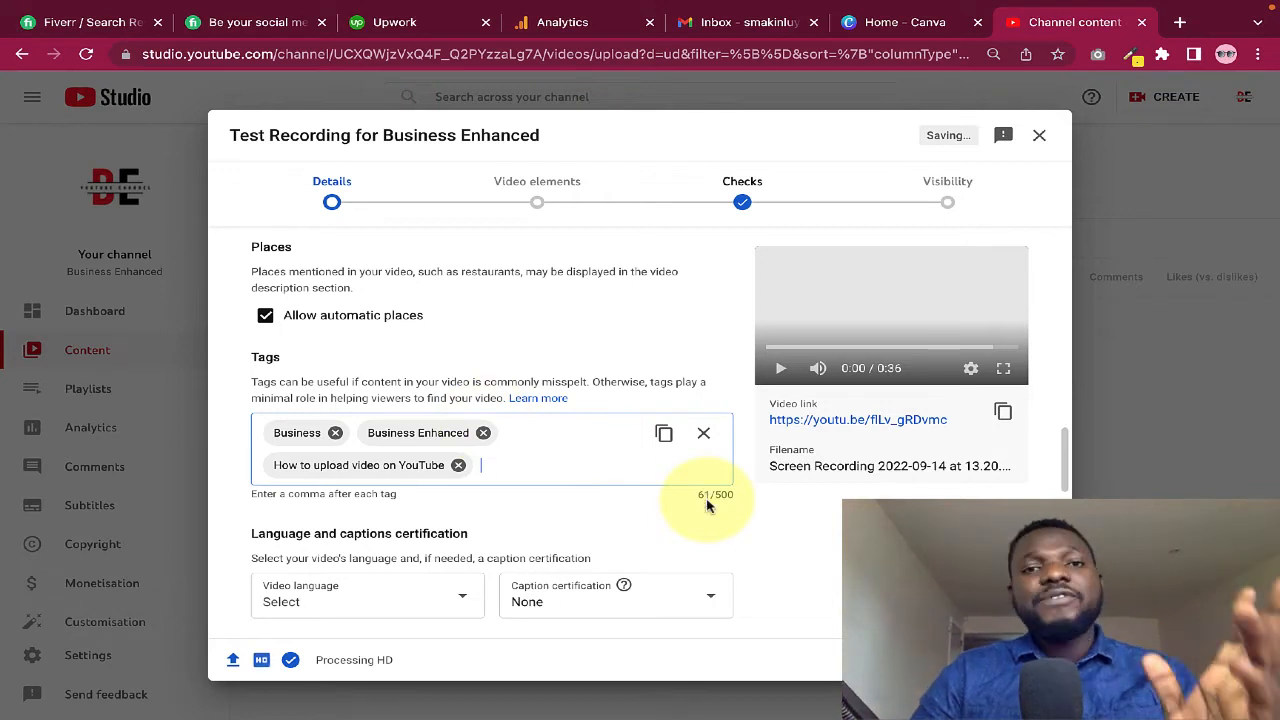
- Set the video language to Not applicable
{"action": "scroll", "coordinate": [712, 507], "scroll_direction": "down", "scroll_amount": 1}
{"action": "scroll", "coordinate": [656, 500], "scroll_direction": "down", "scroll_amount": 1}
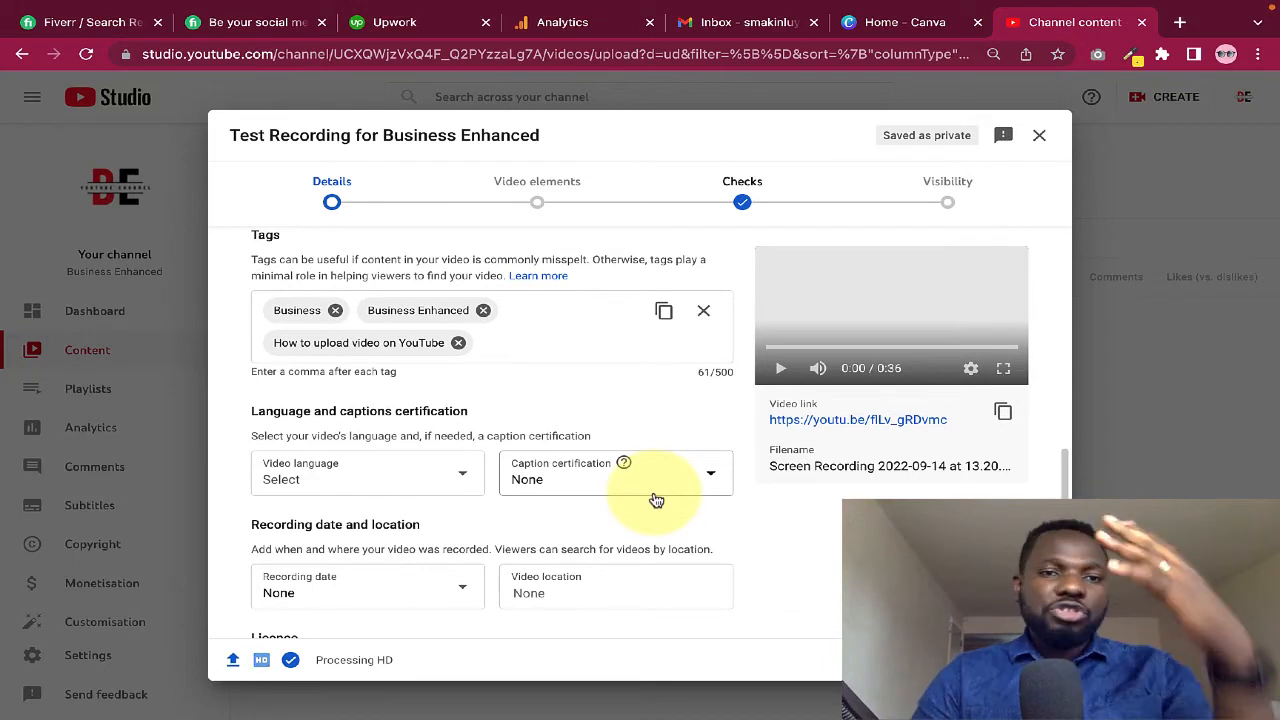
{"action": "scroll", "coordinate": [656, 500], "scroll_direction": "down", "scroll_amount": 2}
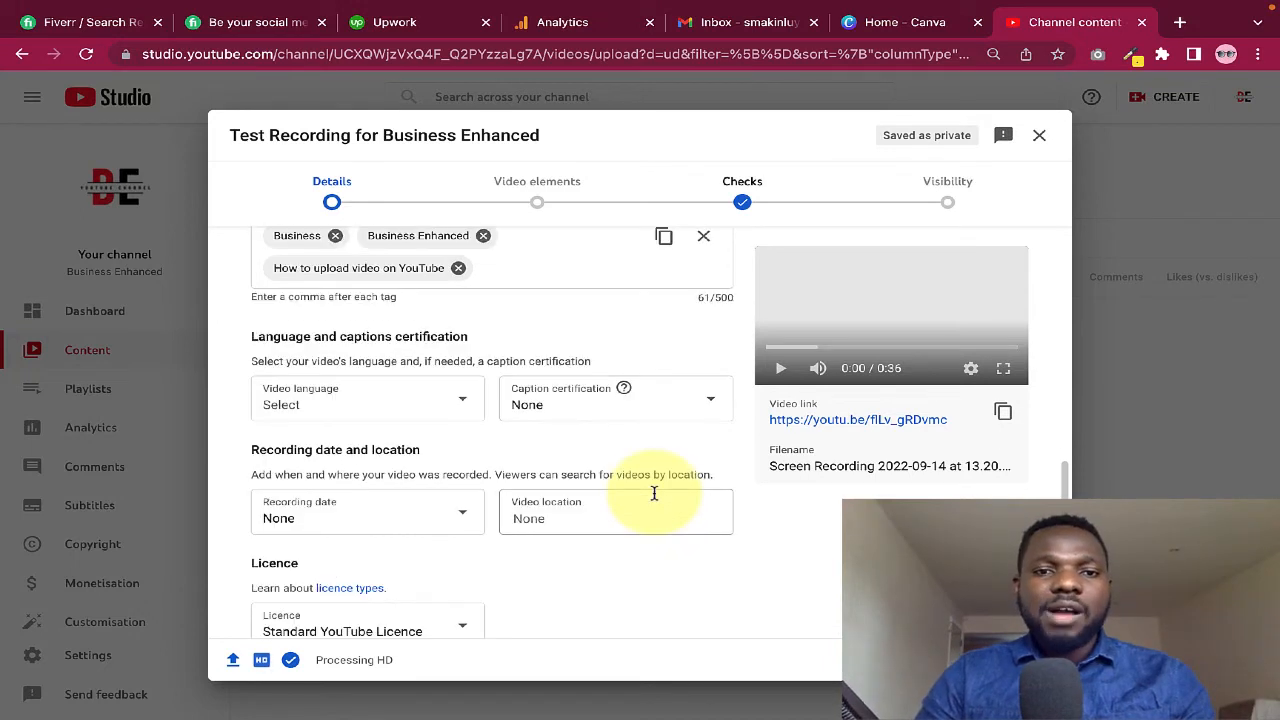
{"action": "scroll", "coordinate": [654, 492], "scroll_direction": "up", "scroll_amount": 1}
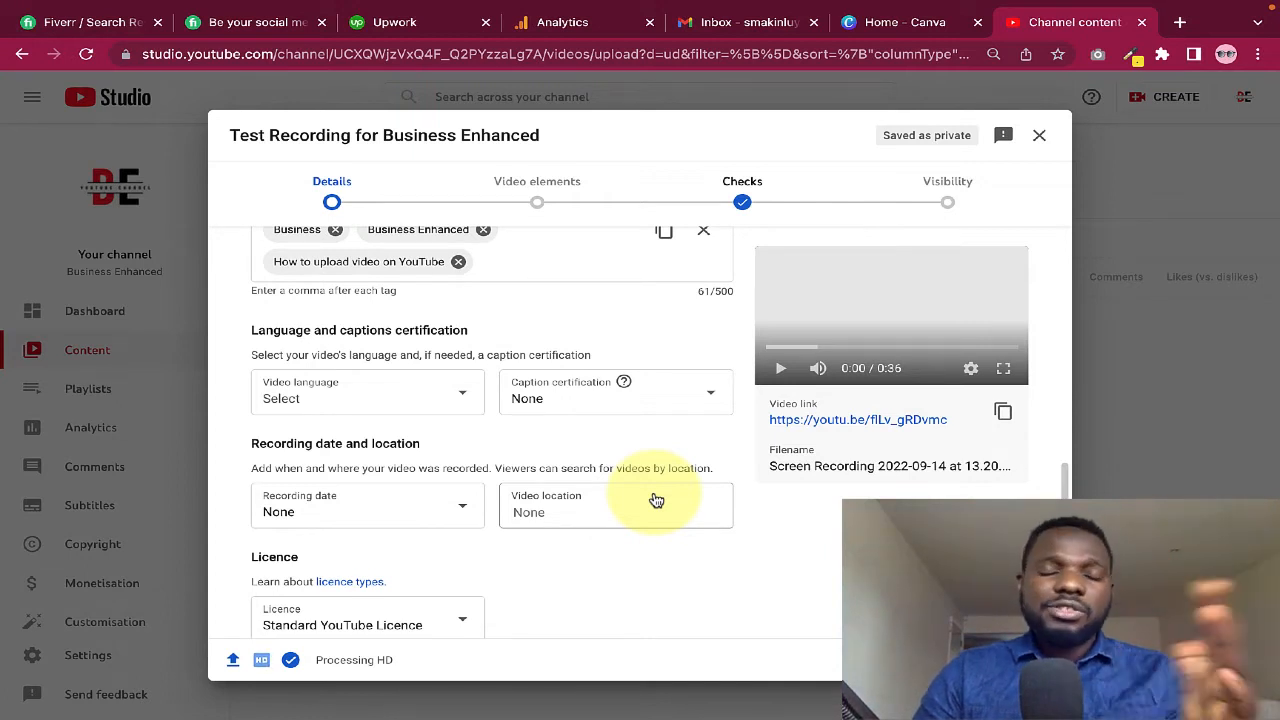
{"action": "scroll", "coordinate": [656, 500], "scroll_direction": "down", "scroll_amount": 1}
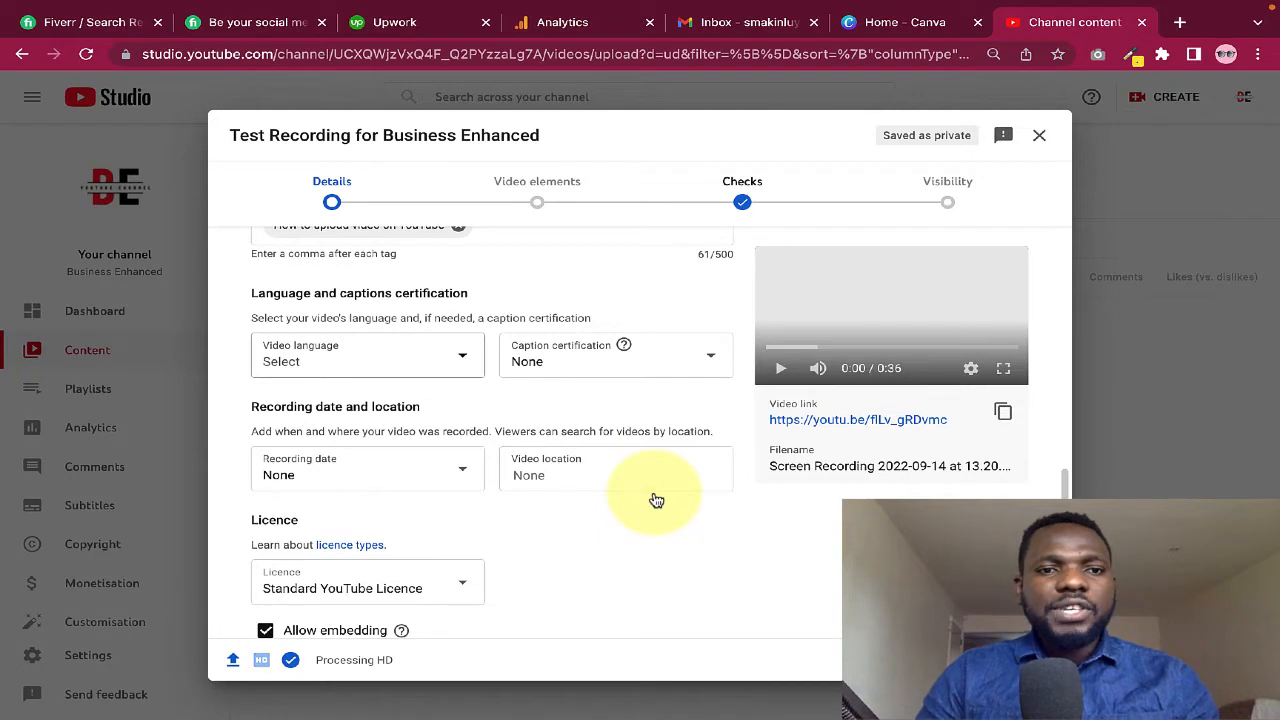
{"action": "left_click", "coordinate": [463, 362]}
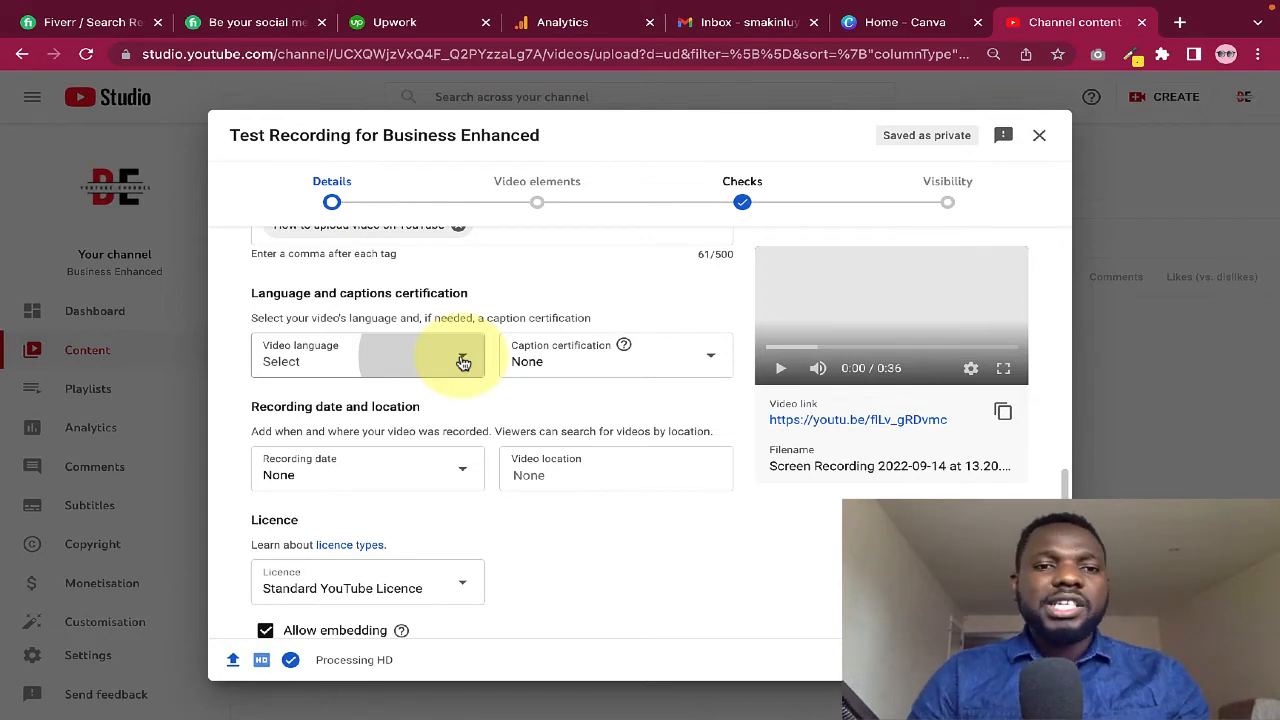
{"action": "left_click", "coordinate": [463, 362]}
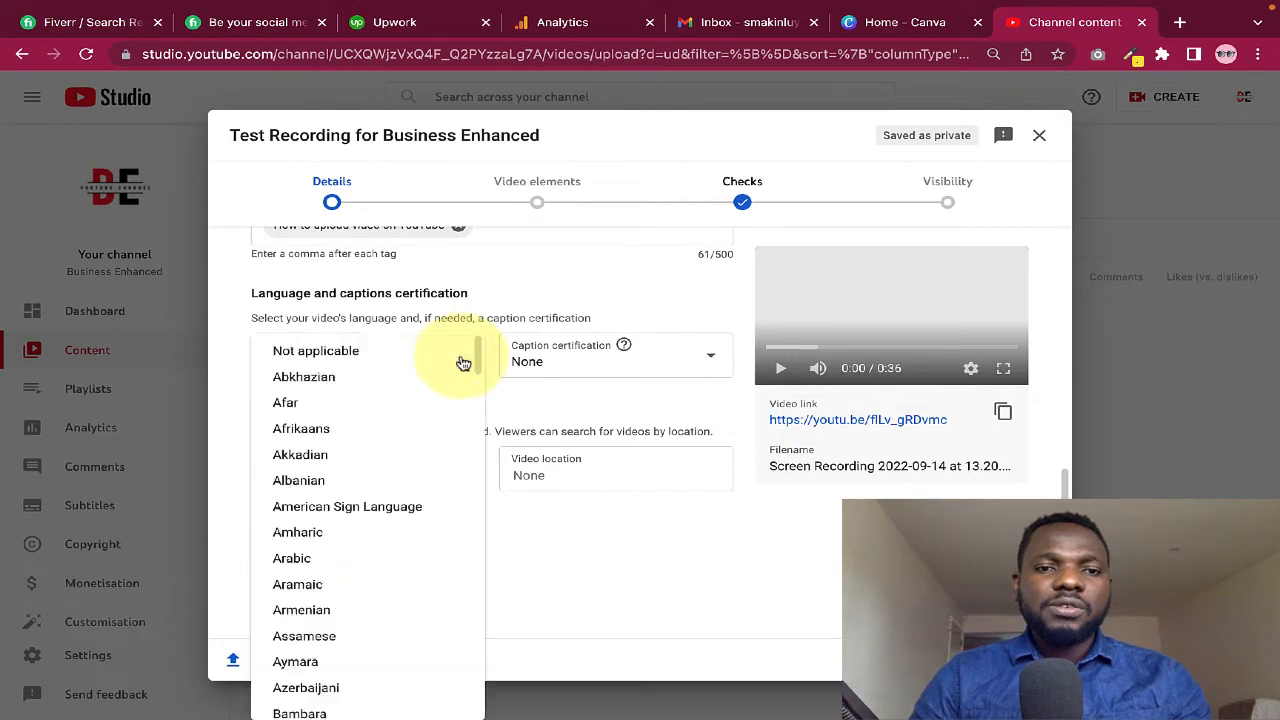
{"action": "left_click", "coordinate": [466, 356]}
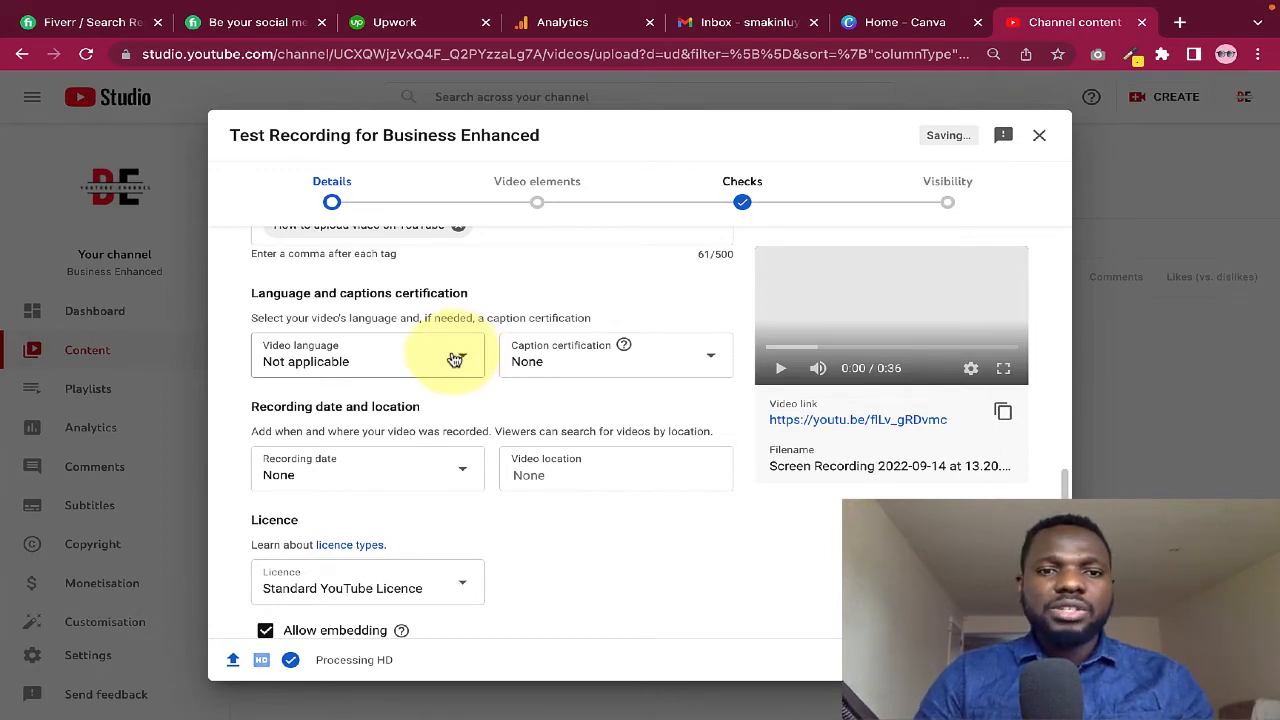
- Set the video language to English
{"action": "left_click", "coordinate": [460, 358]}
{"action": "scroll", "coordinate": [454, 360], "scroll_direction": "down", "scroll_amount": 2}
{"action": "scroll", "coordinate": [454, 360], "scroll_direction": "down", "scroll_amount": 7}
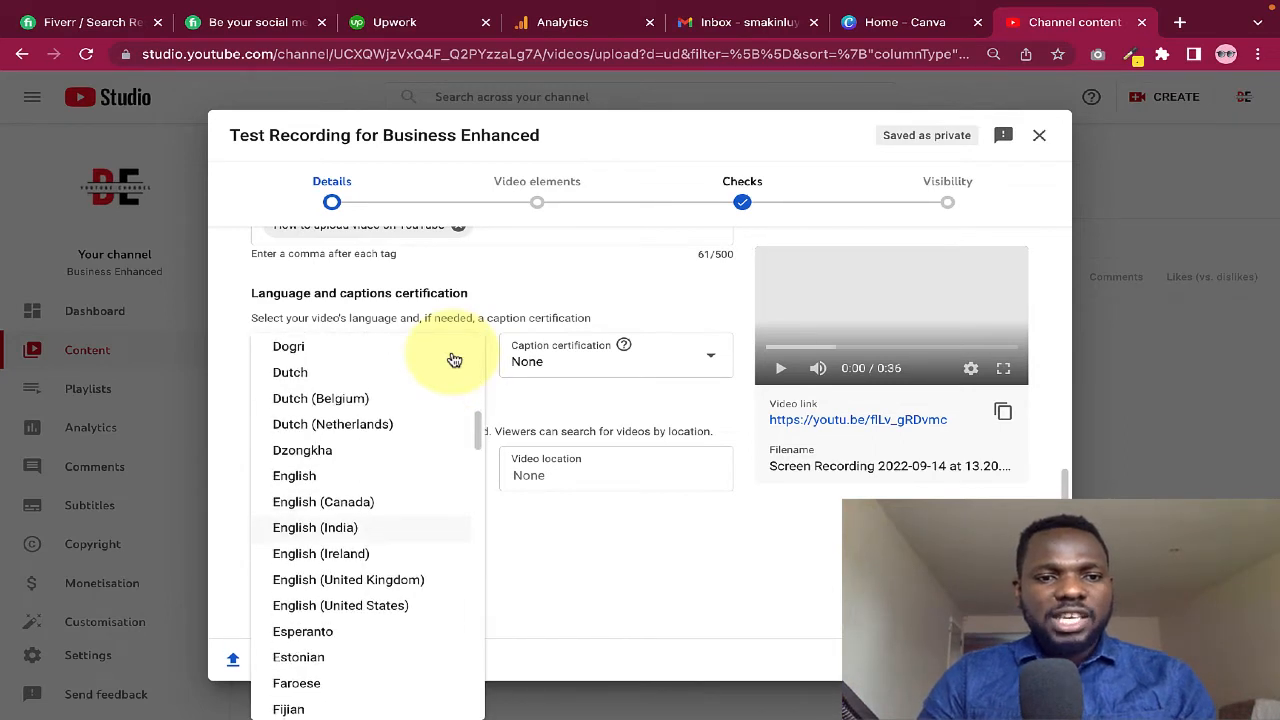
{"action": "left_click", "coordinate": [358, 479]}
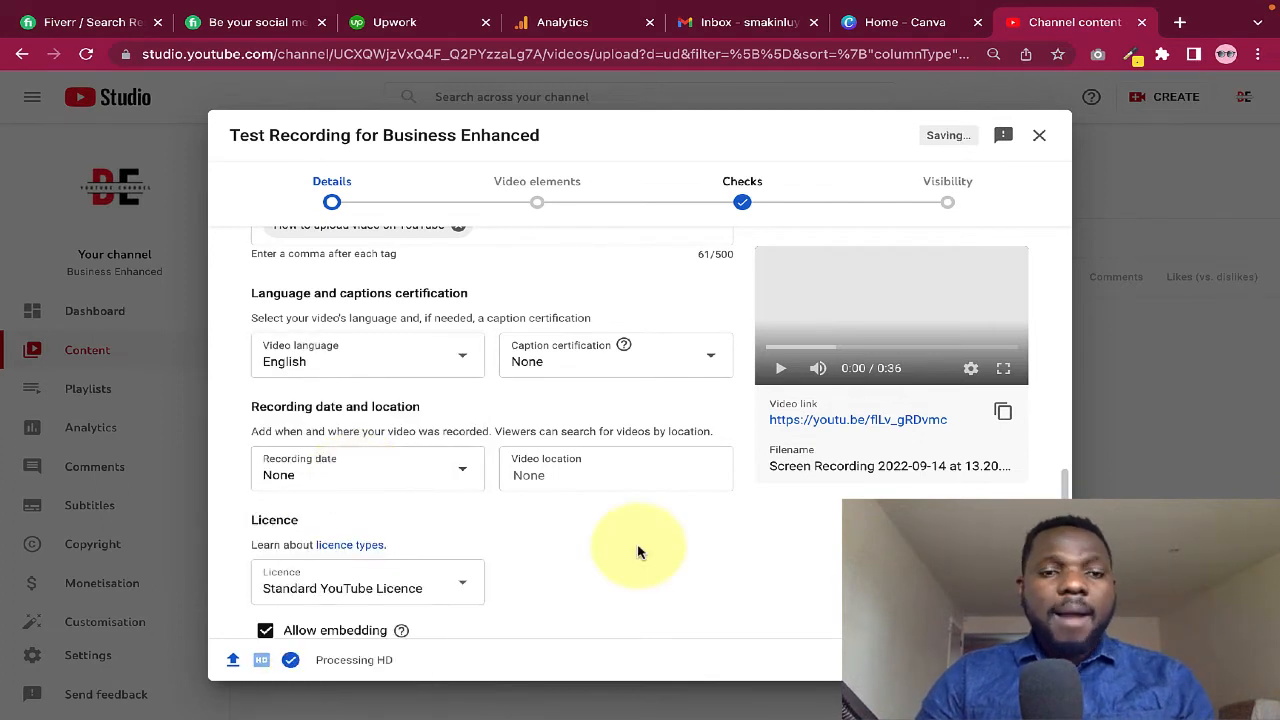
- Set the video's category to How-to and style
{"action": "scroll", "coordinate": [638, 551], "scroll_direction": "down", "scroll_amount": 2}
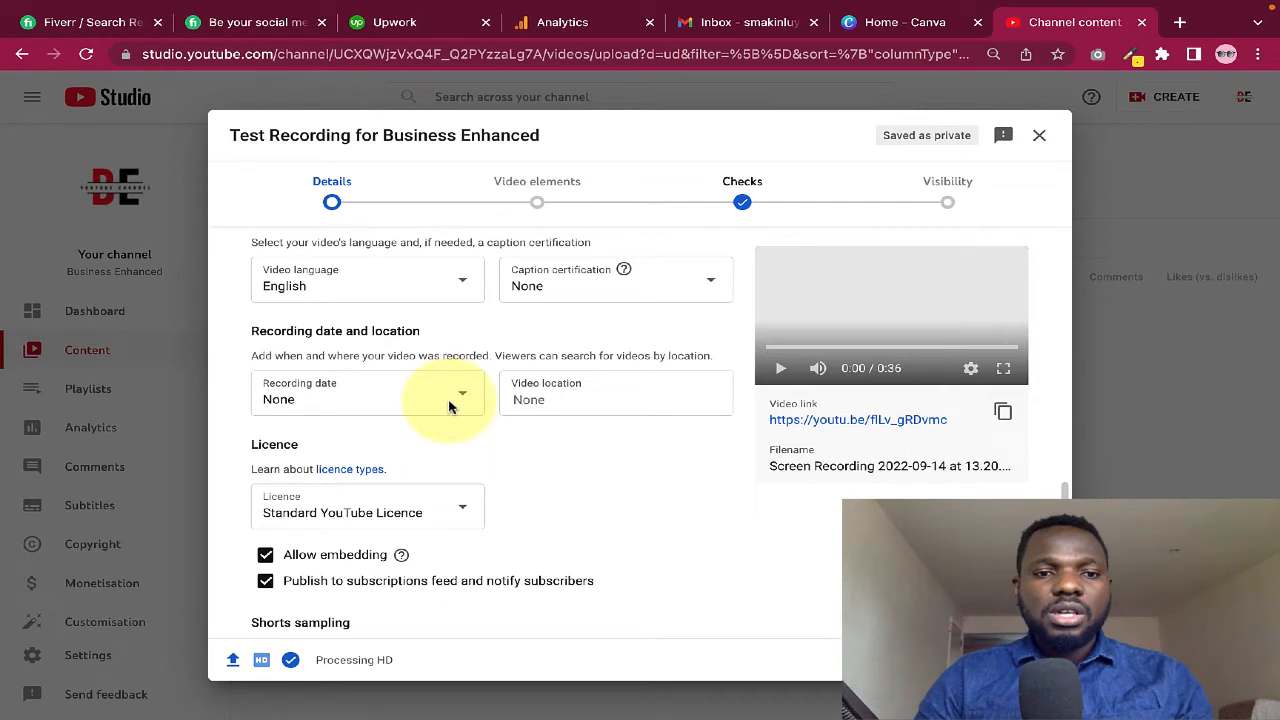
{"action": "scroll", "coordinate": [543, 486], "scroll_direction": "down", "scroll_amount": 3}
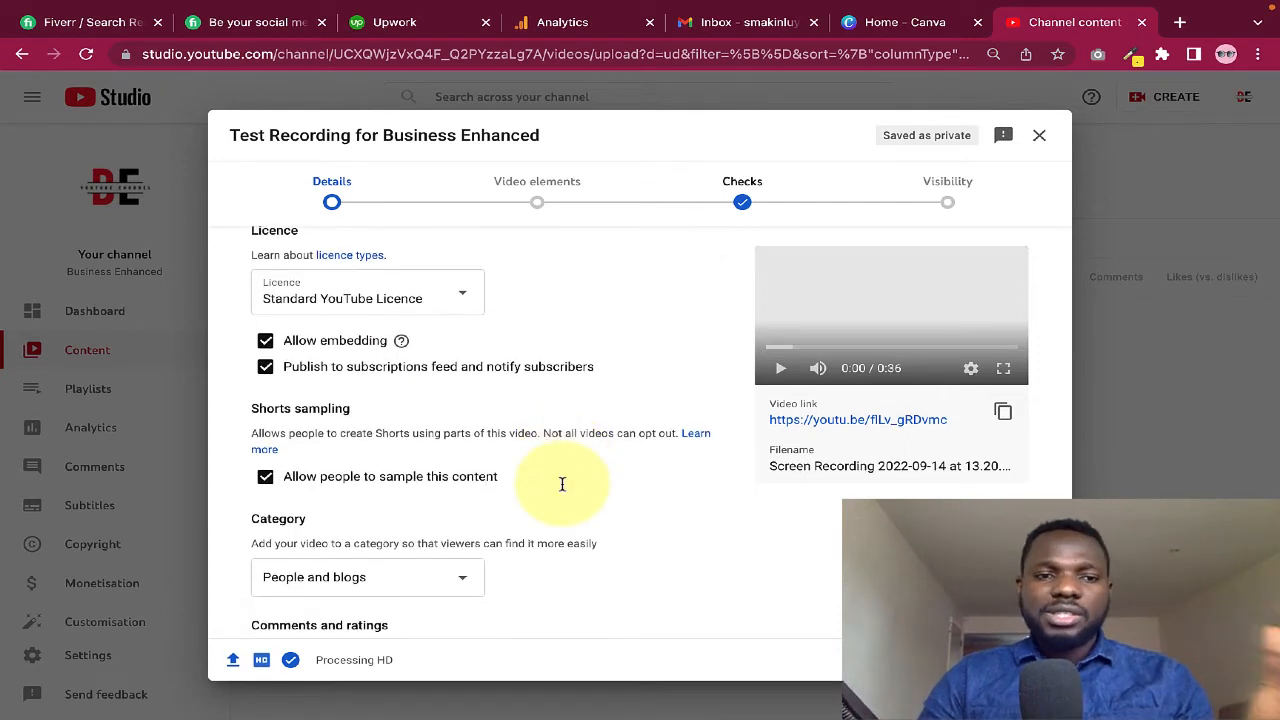
{"action": "scroll", "coordinate": [520, 430], "scroll_direction": "down", "scroll_amount": 1}
{"action": "scroll", "coordinate": [520, 440], "scroll_direction": "down", "scroll_amount": 1}
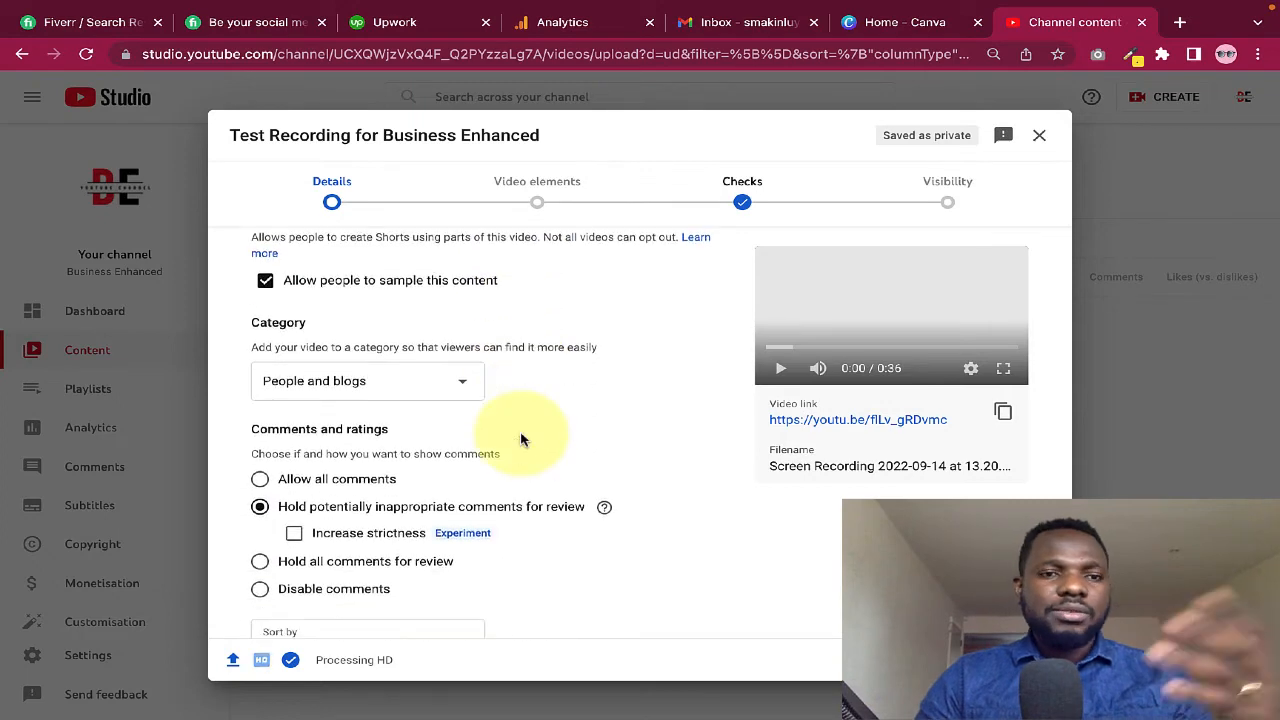
{"action": "scroll", "coordinate": [520, 438], "scroll_direction": "down", "scroll_amount": 1}
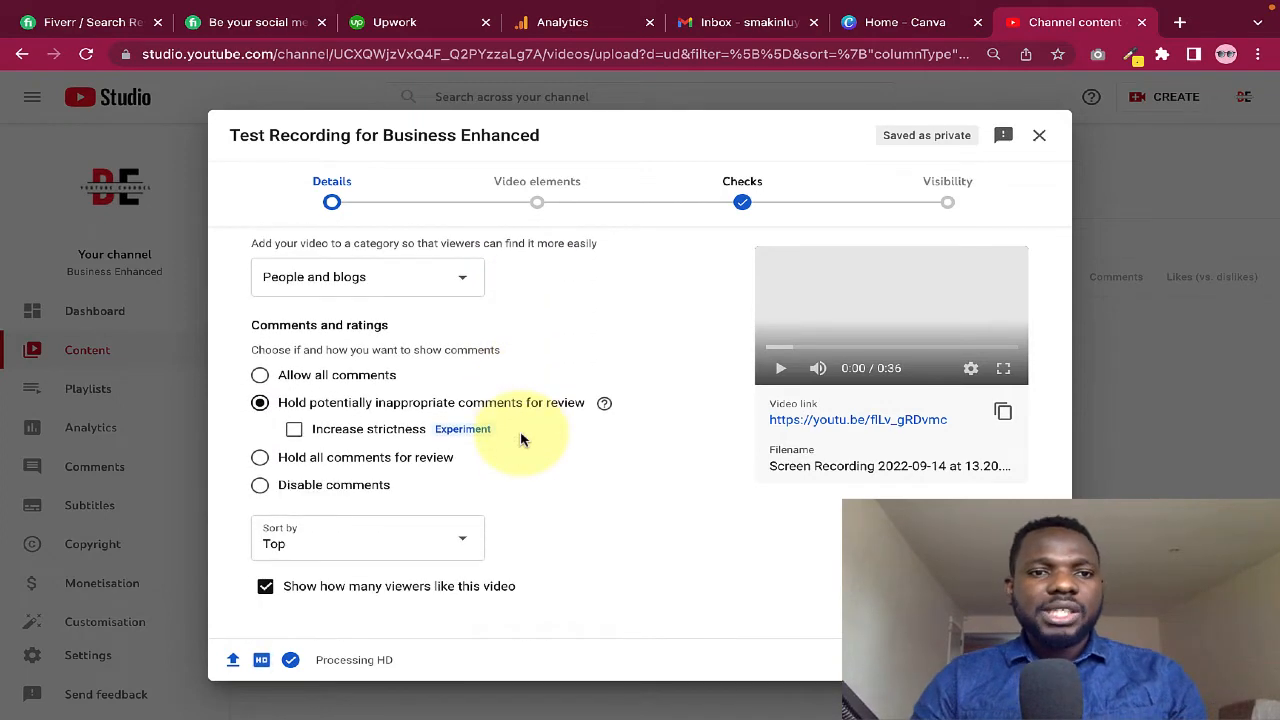
{"action": "scroll", "coordinate": [520, 438], "scroll_direction": "up", "scroll_amount": 1}
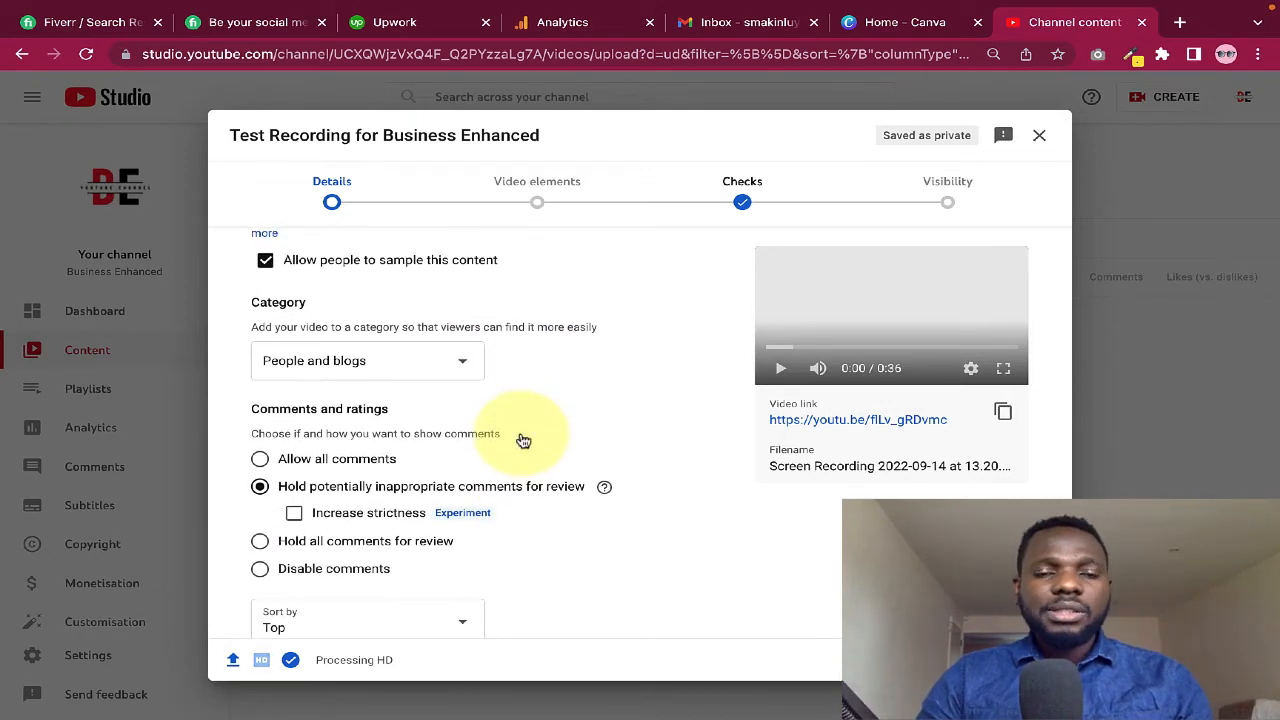
{"action": "left_click", "coordinate": [453, 363]}
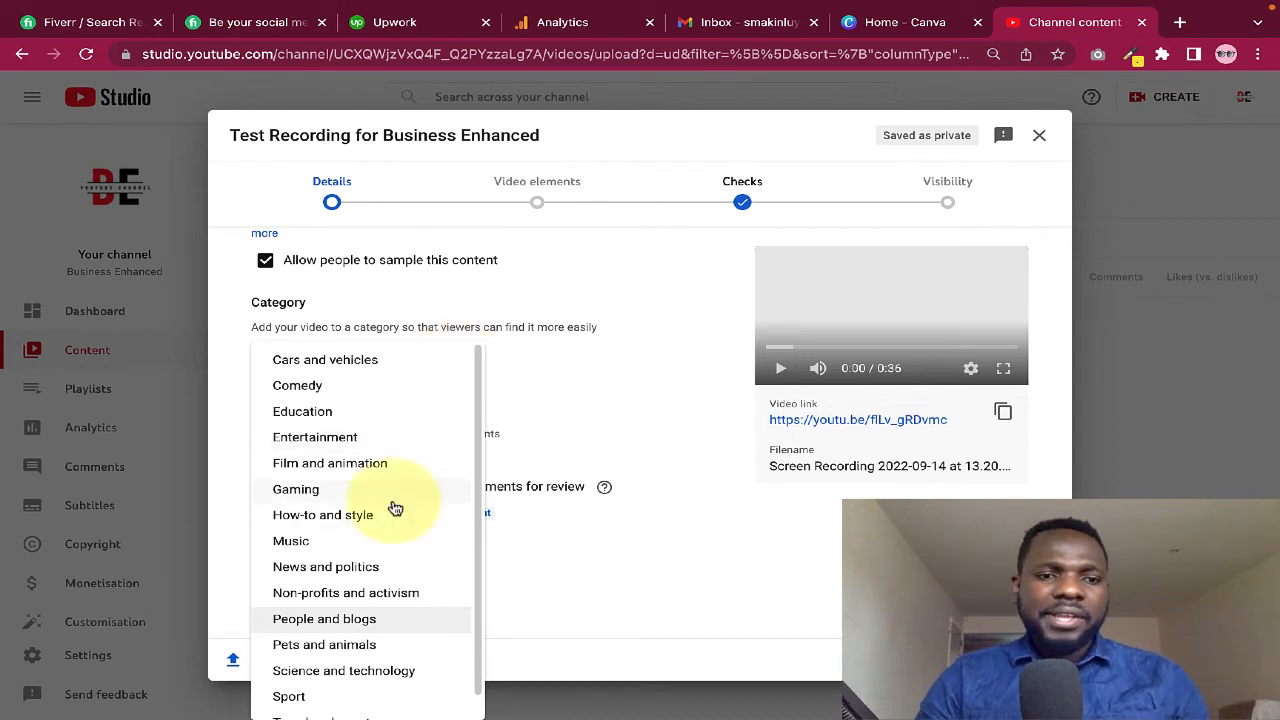
{"action": "scroll", "coordinate": [395, 509], "scroll_direction": "down", "scroll_amount": 1}
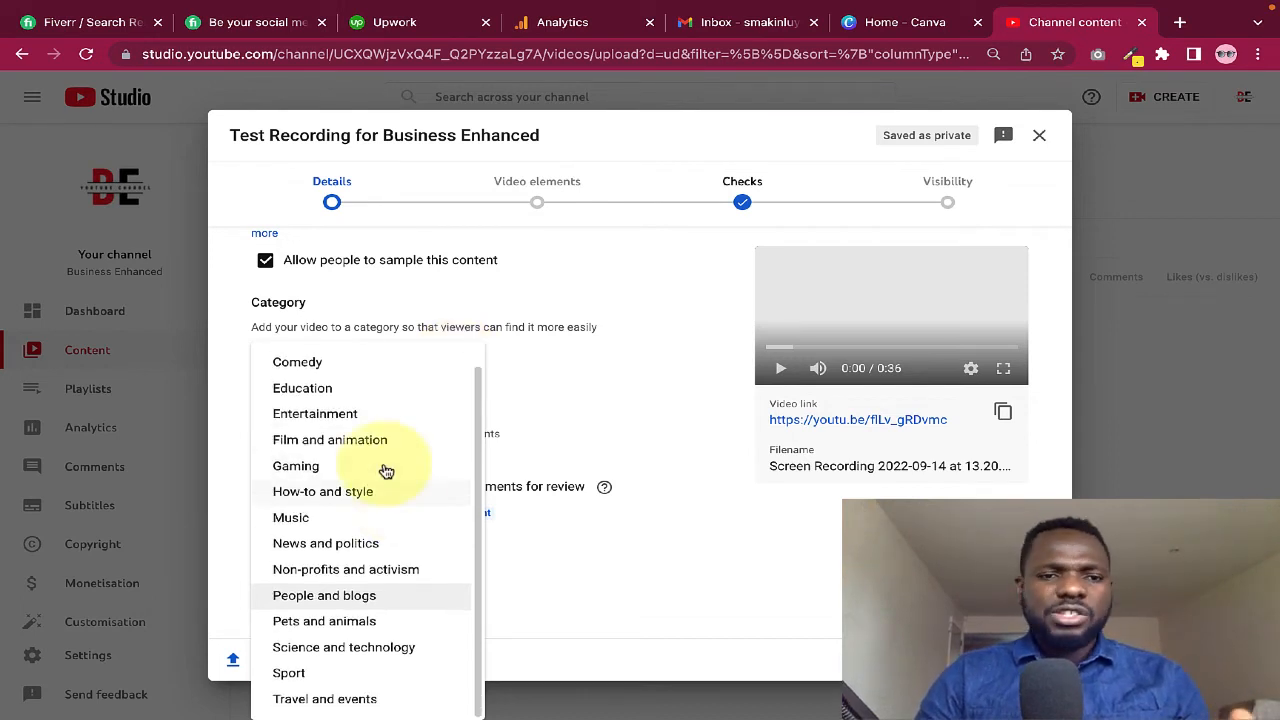
{"action": "left_click", "coordinate": [385, 497]}
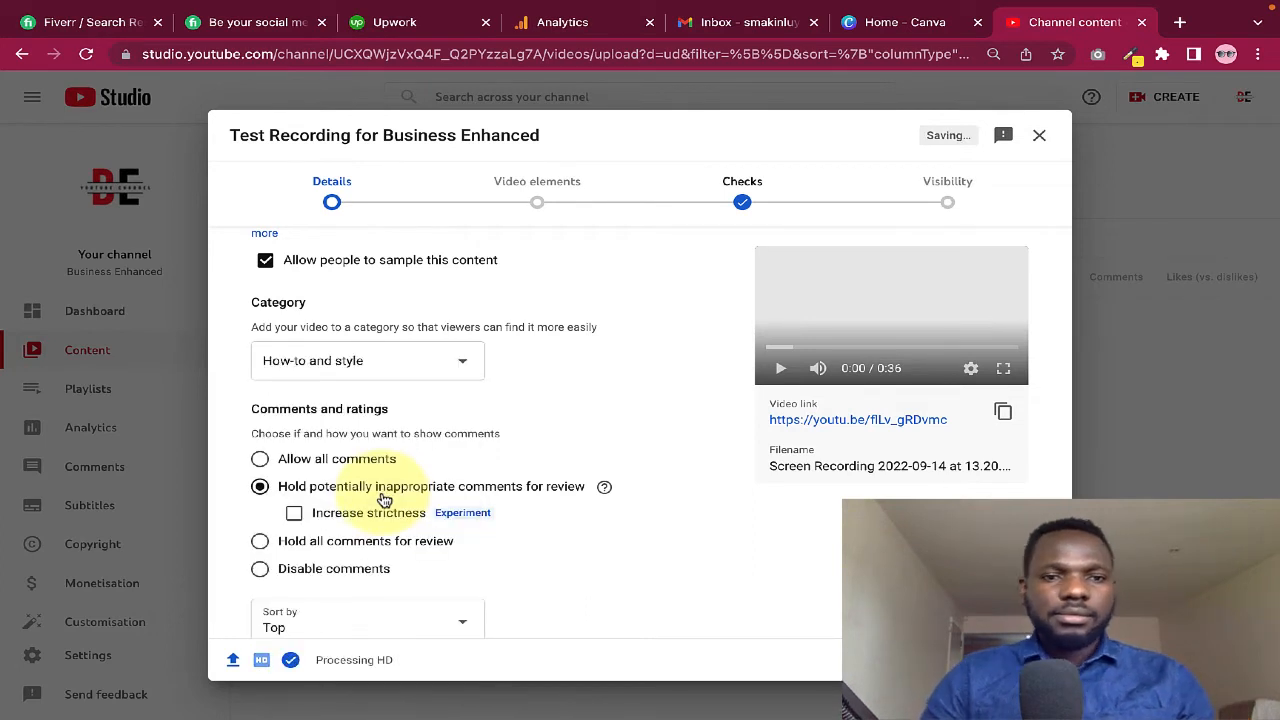
- Advance the upload past the comment settings, video elements and checks to the Visibility stage, dismissing the checks introduction
{"action": "scroll", "coordinate": [383, 497], "scroll_direction": "down", "scroll_amount": 1}
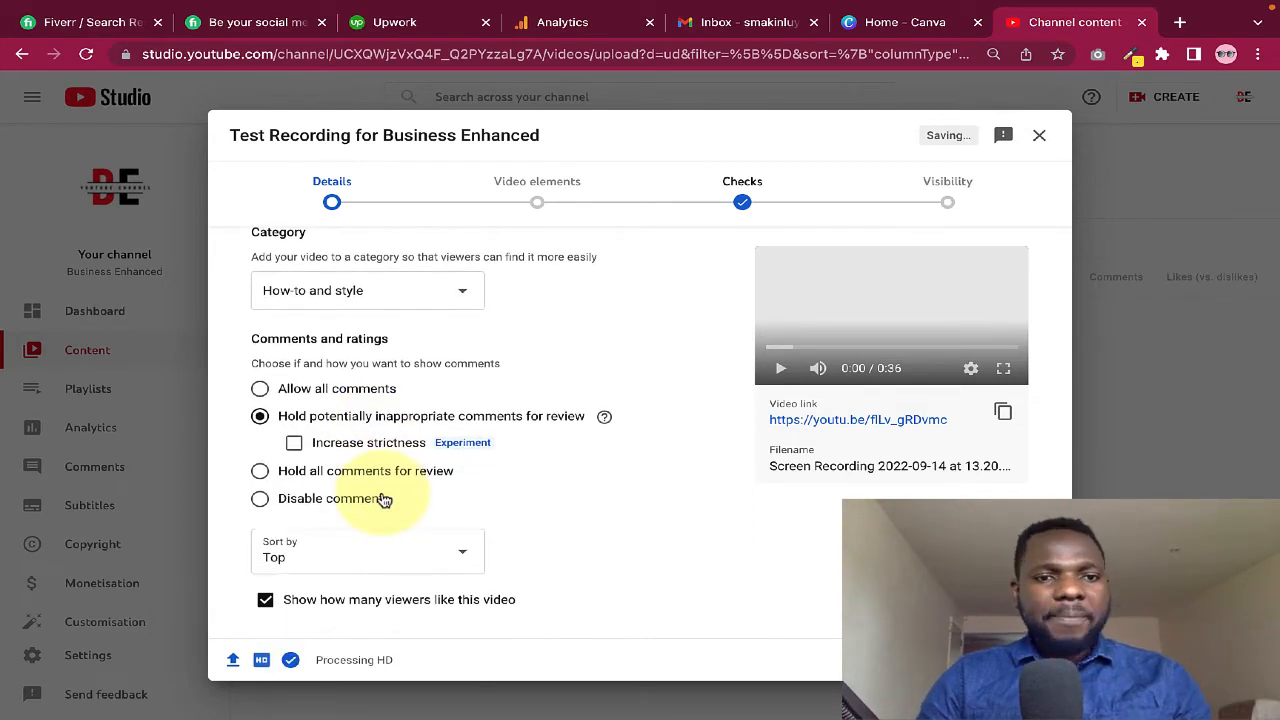
{"action": "scroll", "coordinate": [380, 498], "scroll_direction": "down", "scroll_amount": 1}
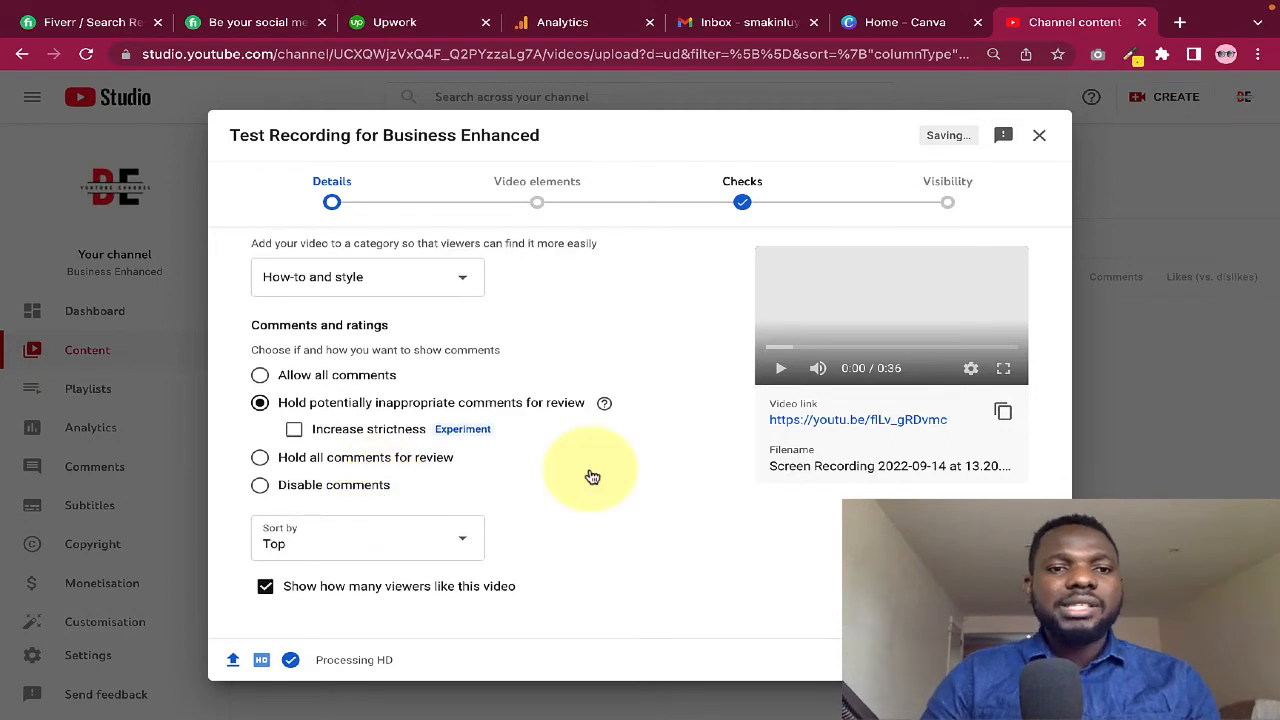
{"action": "left_click", "coordinate": [338, 379]}
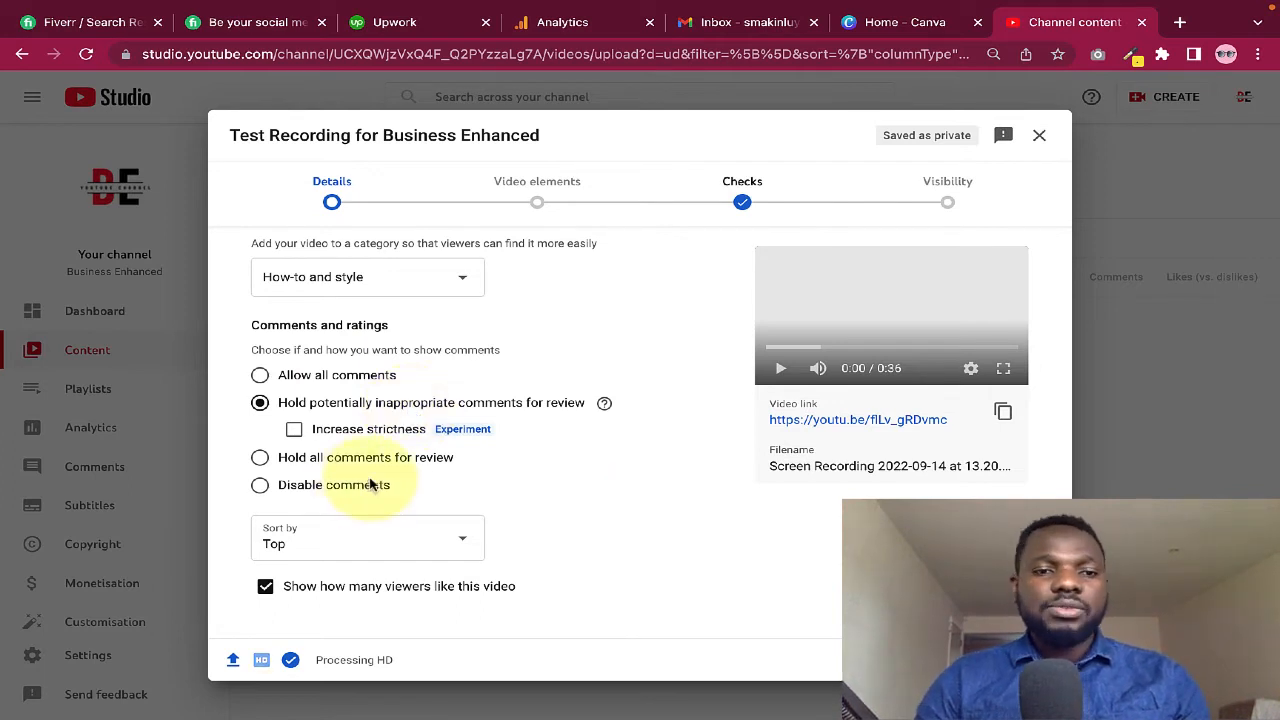
{"action": "left_click", "coordinate": [1033, 659]}
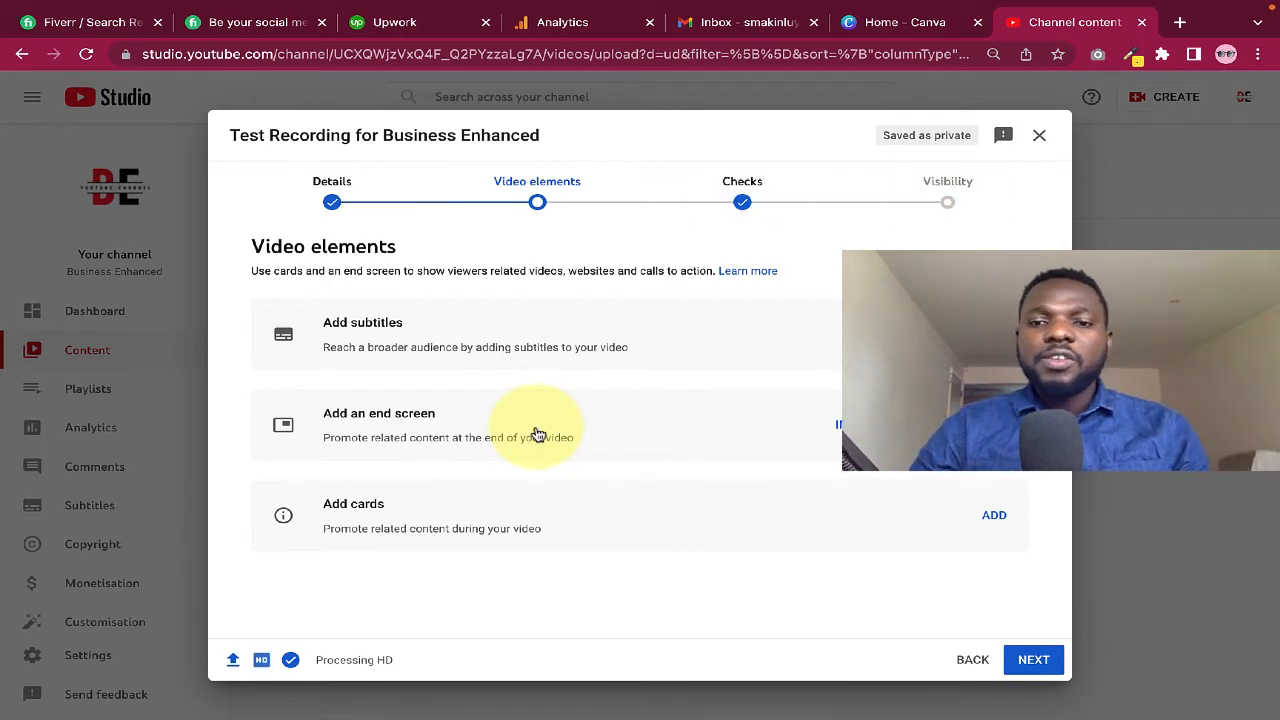
{"action": "left_click", "coordinate": [1037, 662]}
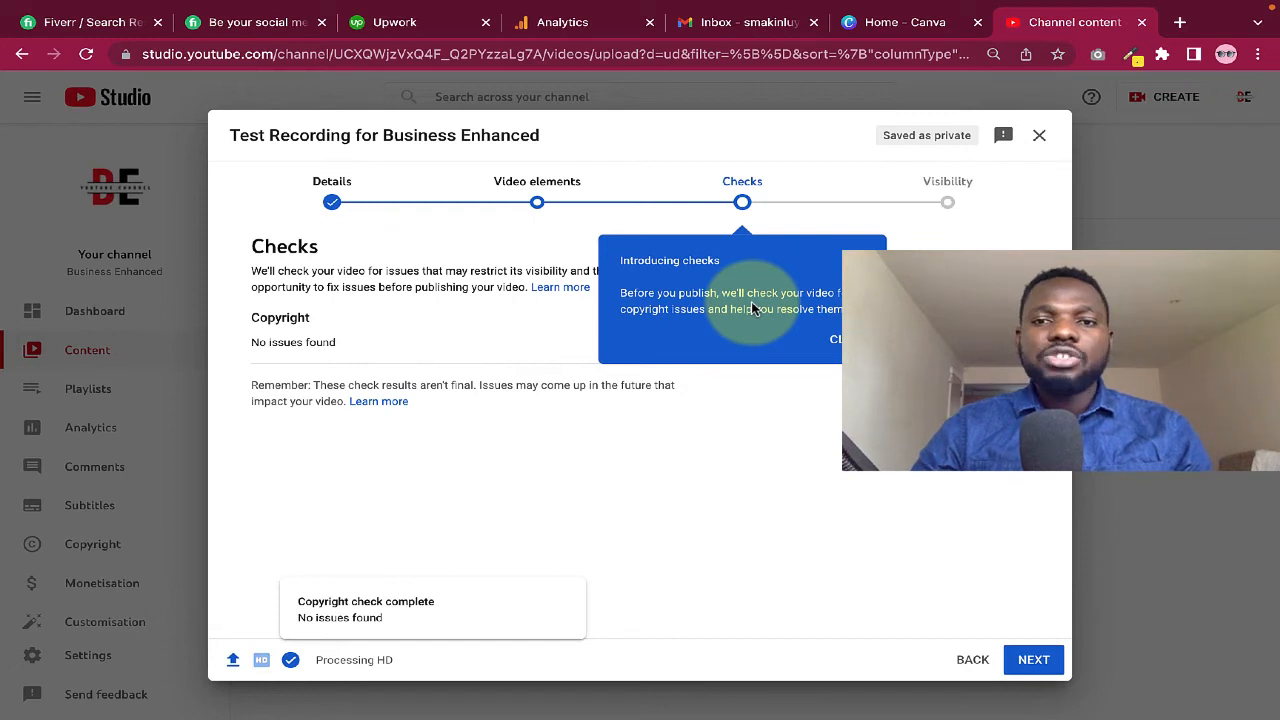
{"action": "left_click", "coordinate": [832, 339]}
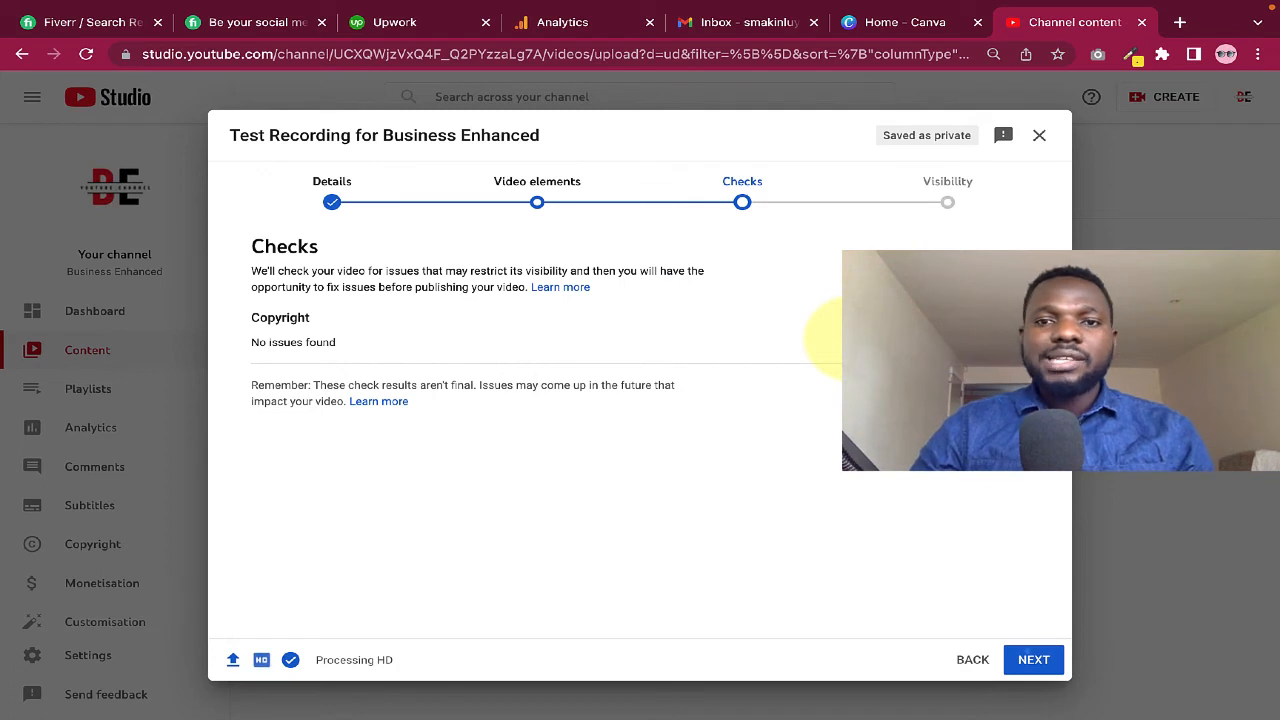
{"action": "left_click", "coordinate": [1032, 659]}
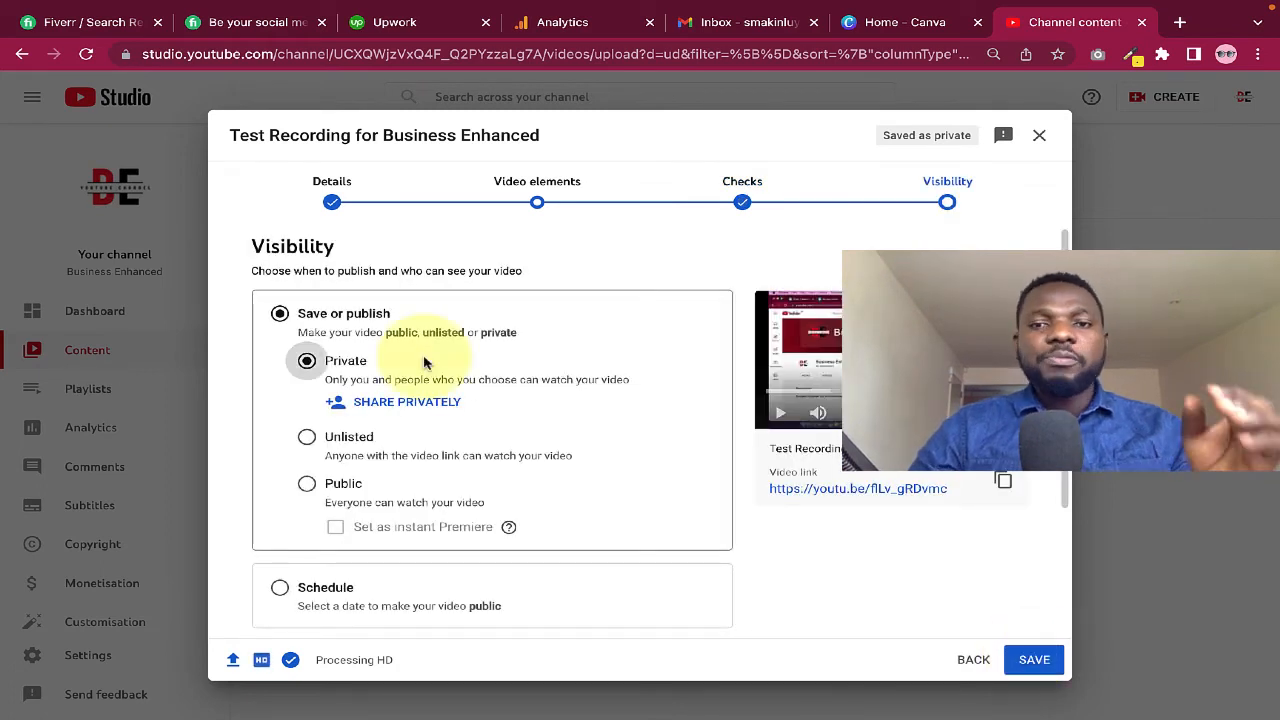
- Try the Unlisted and Private visibility options for the video
{"action": "scroll", "coordinate": [435, 366], "scroll_direction": "down", "scroll_amount": 1}
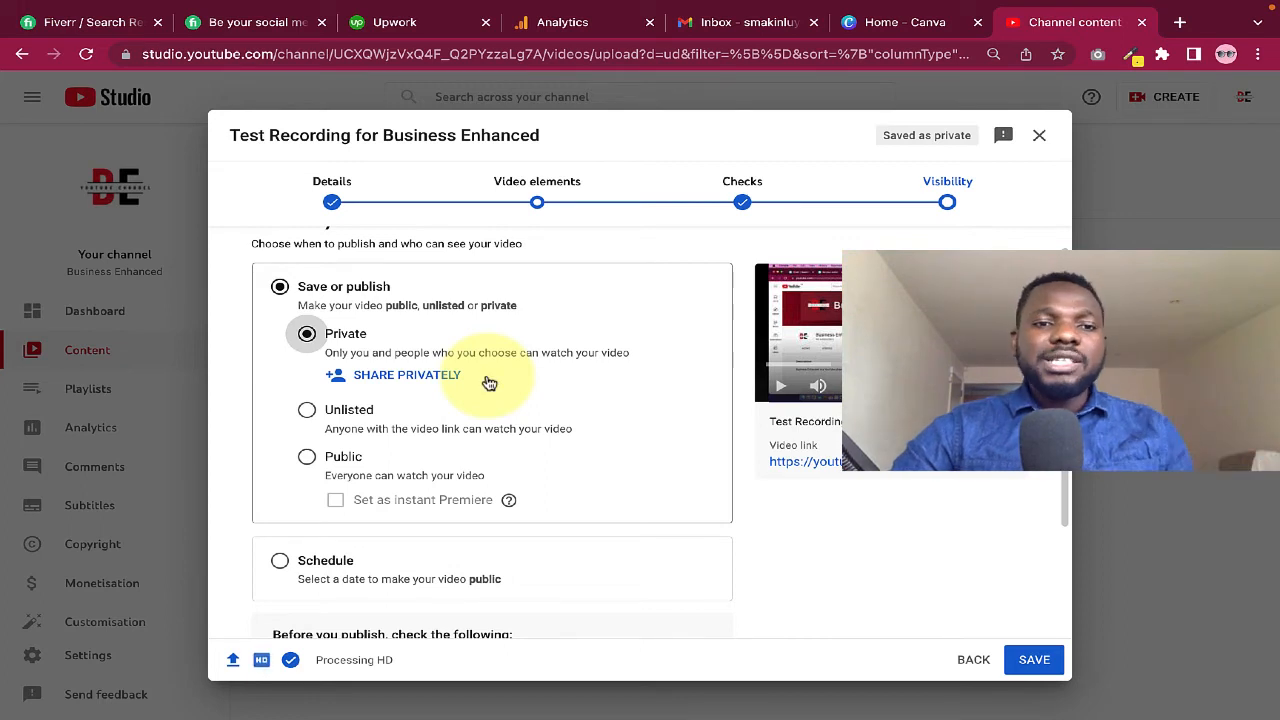
{"action": "left_click", "coordinate": [306, 409]}
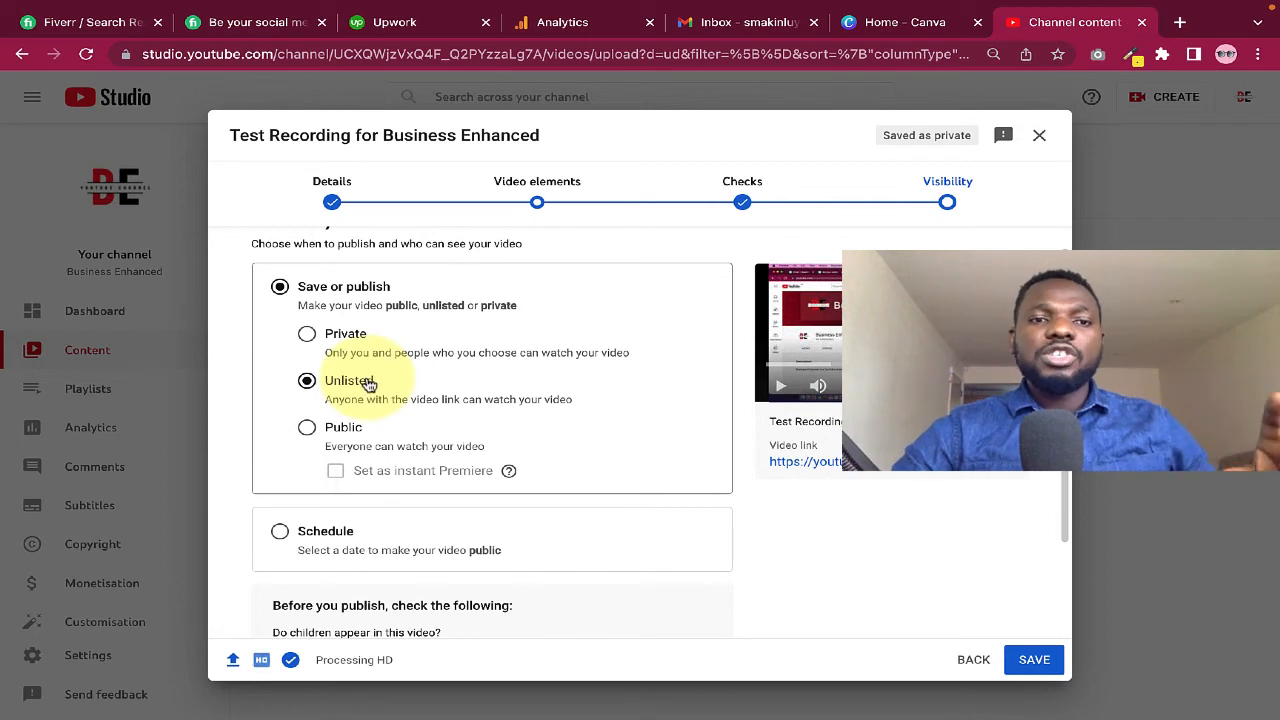
{"action": "key", "text": "Up"}
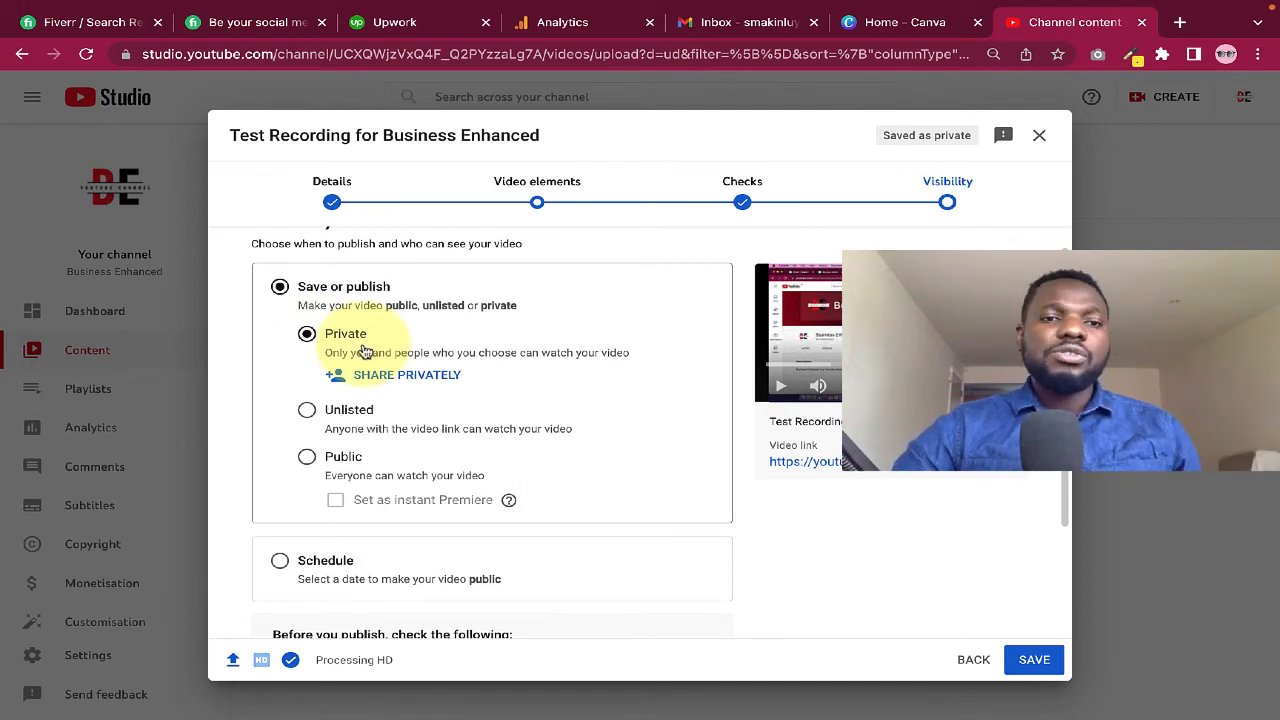
{"action": "left_click", "coordinate": [307, 410]}
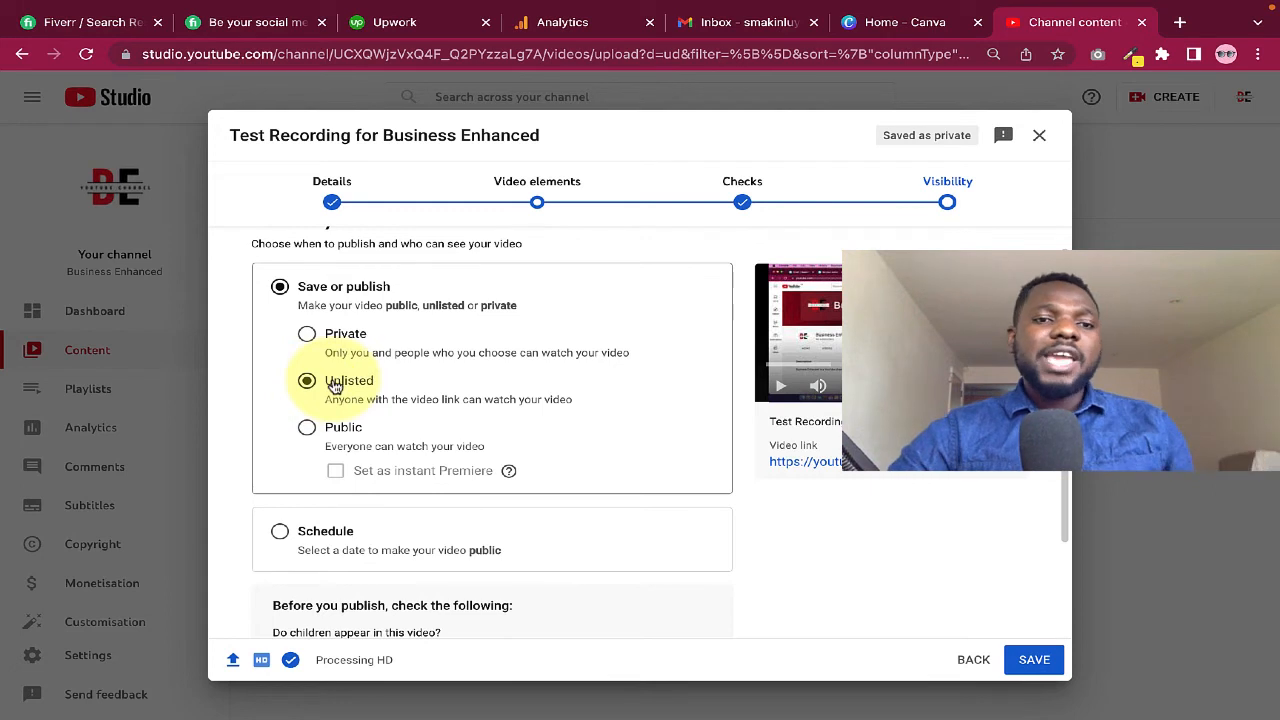
- Set the video's visibility to Public and acknowledge the reminder about public videos
{"action": "key", "text": "Down"}
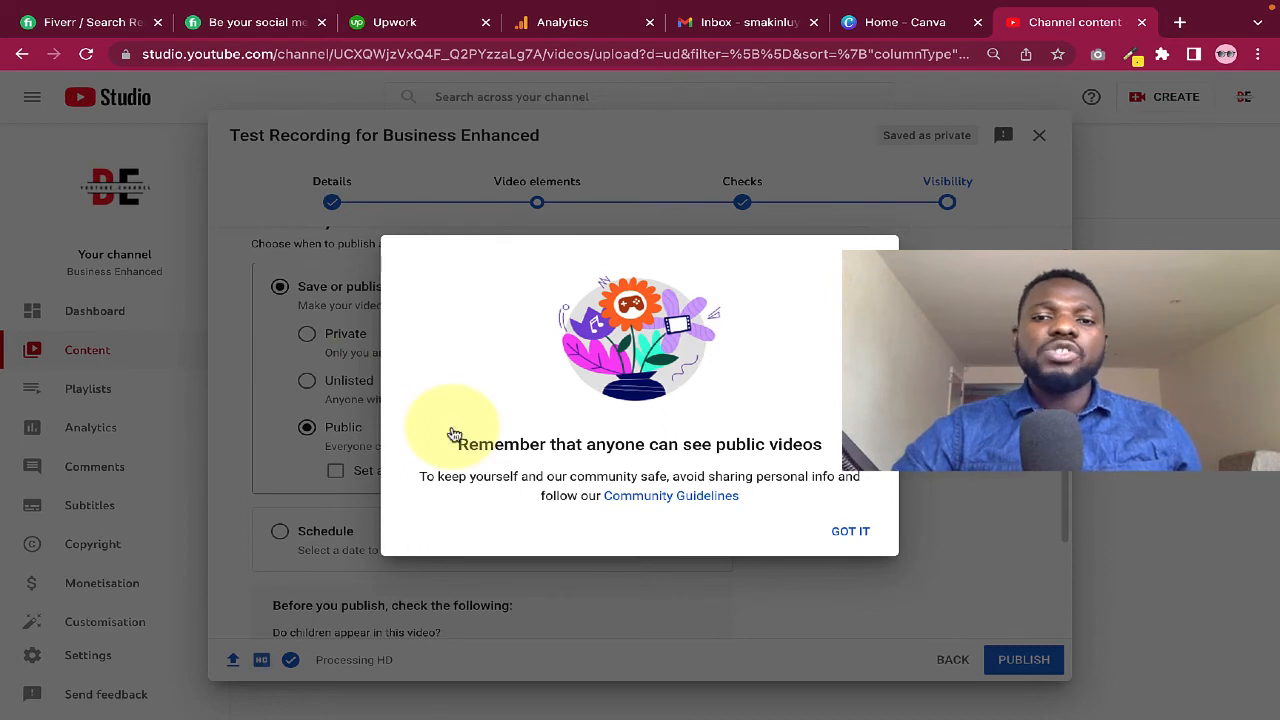
{"action": "left_click", "coordinate": [846, 530]}
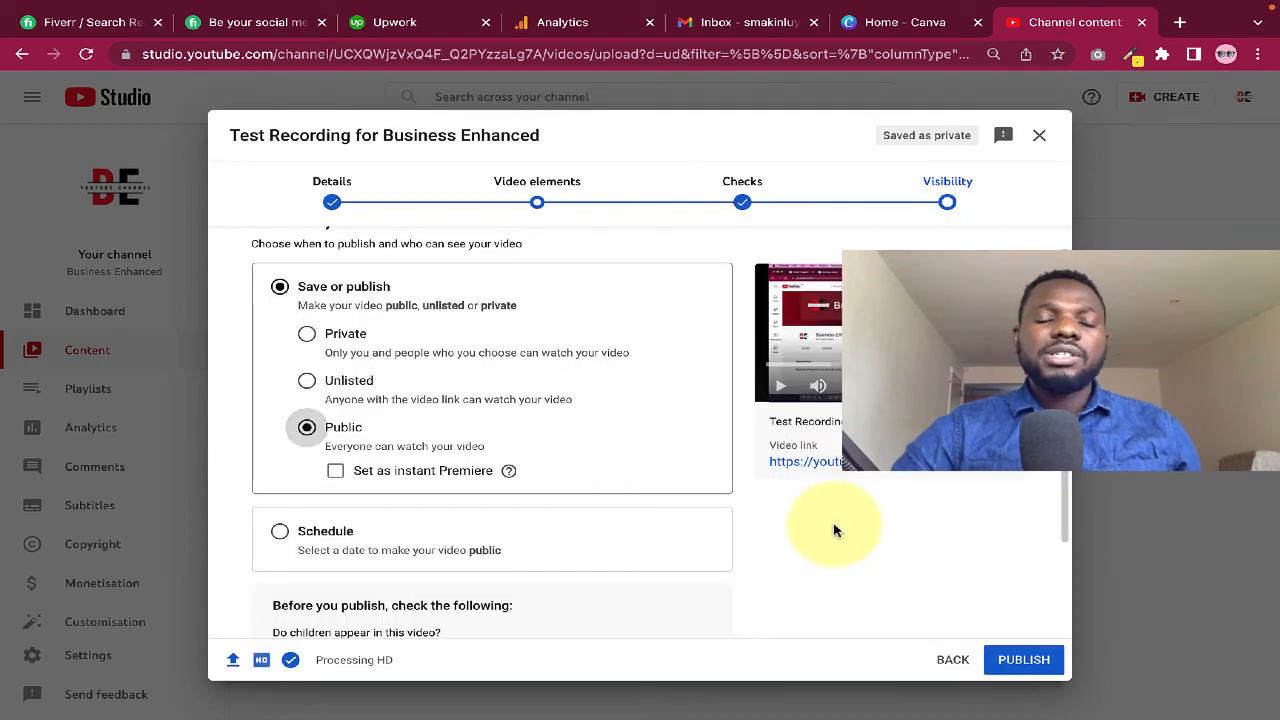
- Try the instant Premiere and Schedule options, and return to the Save or publish option
{"action": "scroll", "coordinate": [760, 500], "scroll_direction": "down", "scroll_amount": 1}
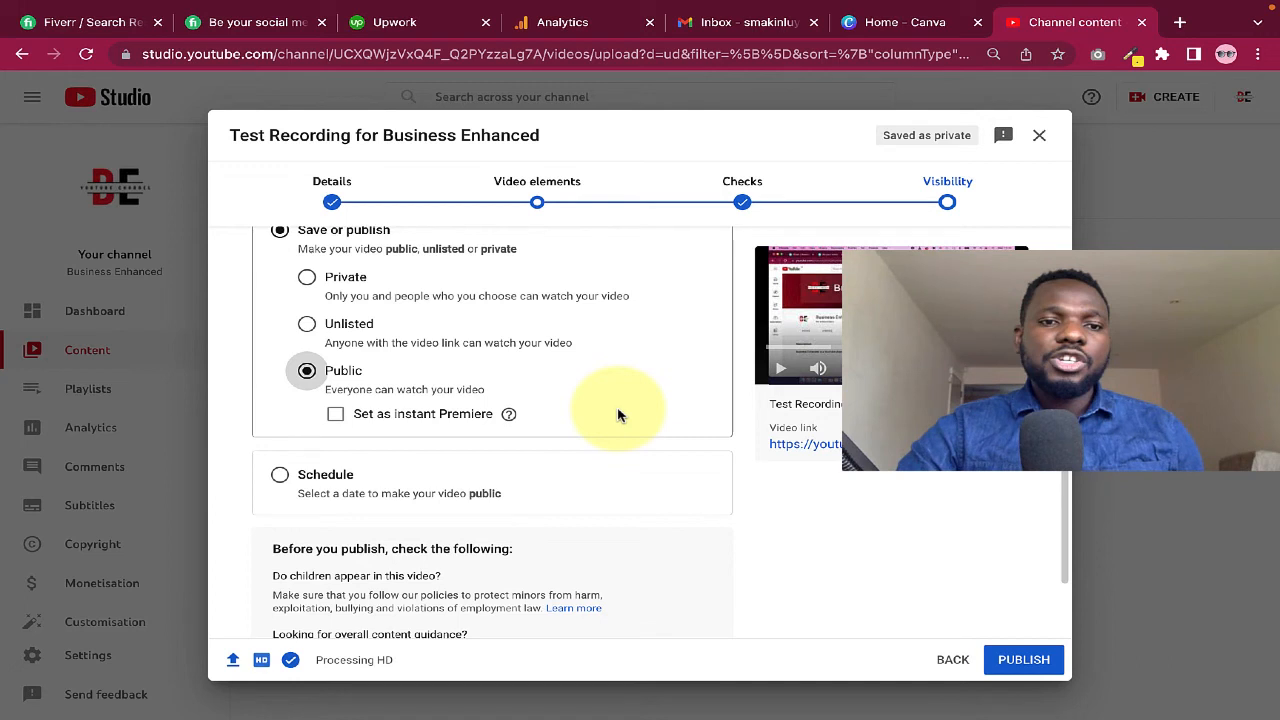
{"action": "left_click", "coordinate": [620, 416]}
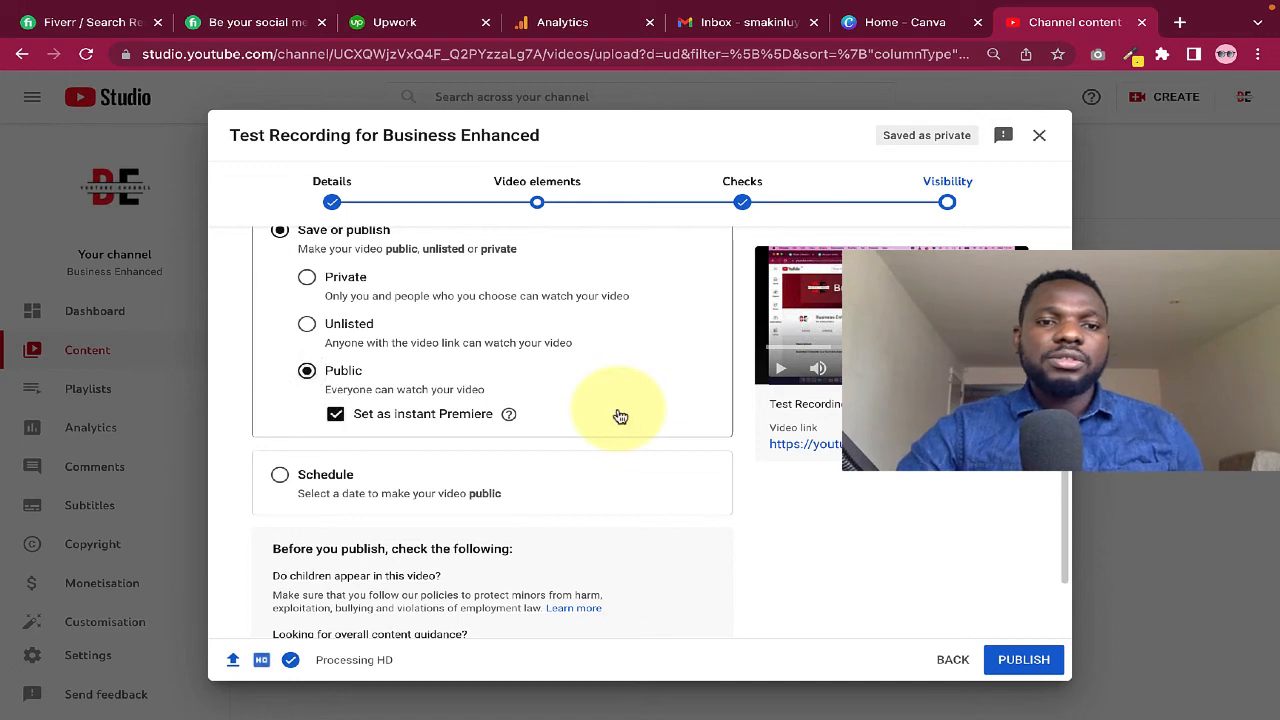
{"action": "left_click", "coordinate": [336, 415]}
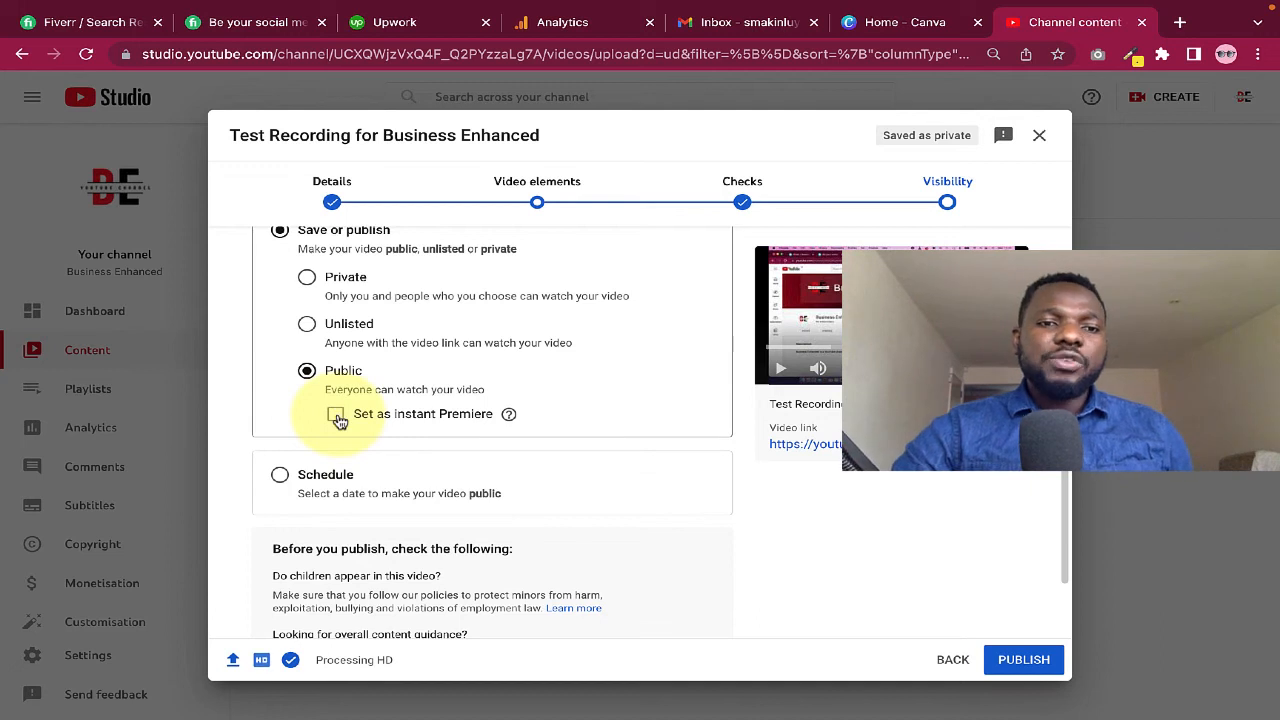
{"action": "key", "text": "Down"}
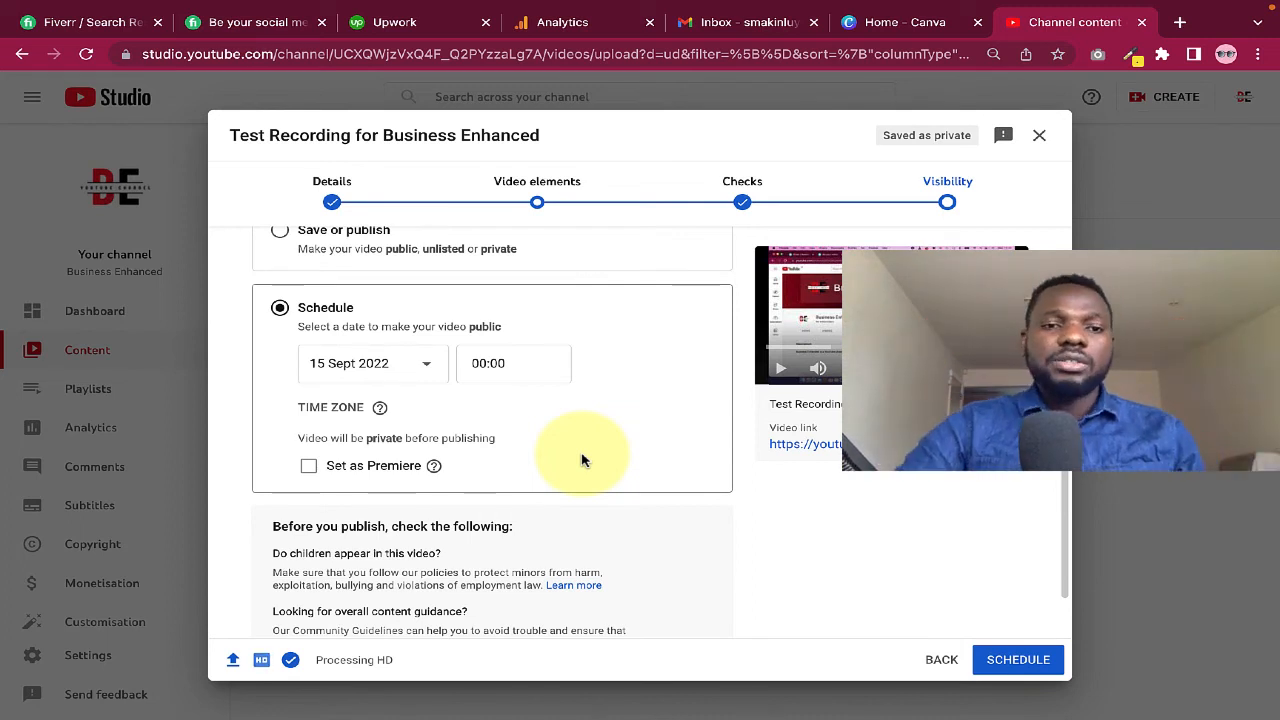
{"action": "scroll", "coordinate": [583, 460], "scroll_direction": "up", "scroll_amount": 1}
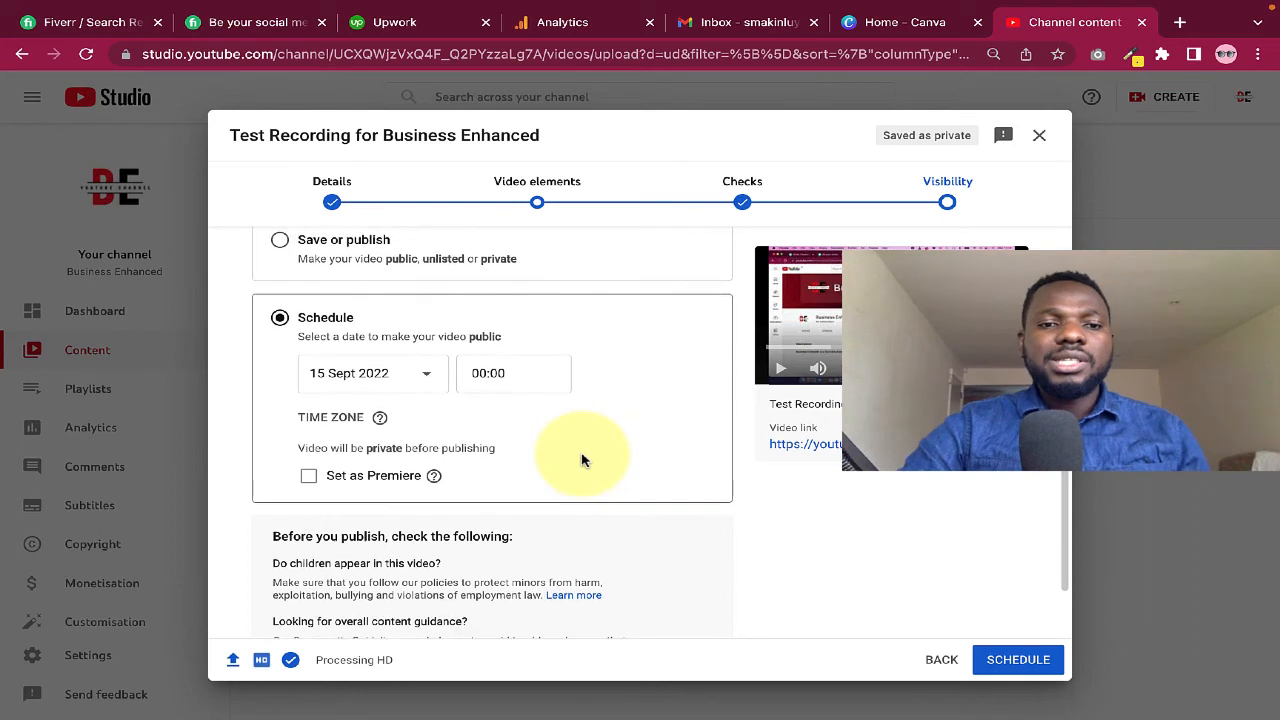
{"action": "scroll", "coordinate": [583, 460], "scroll_direction": "up", "scroll_amount": 1}
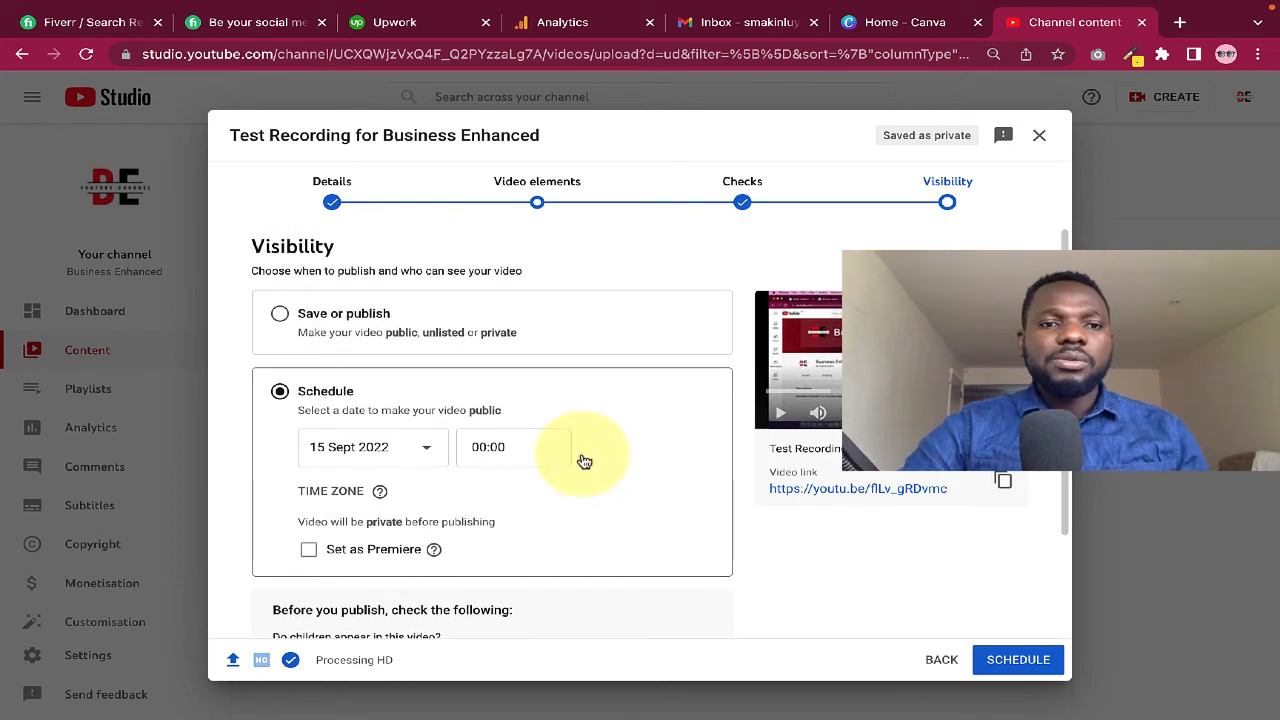
{"action": "left_click", "coordinate": [280, 314]}
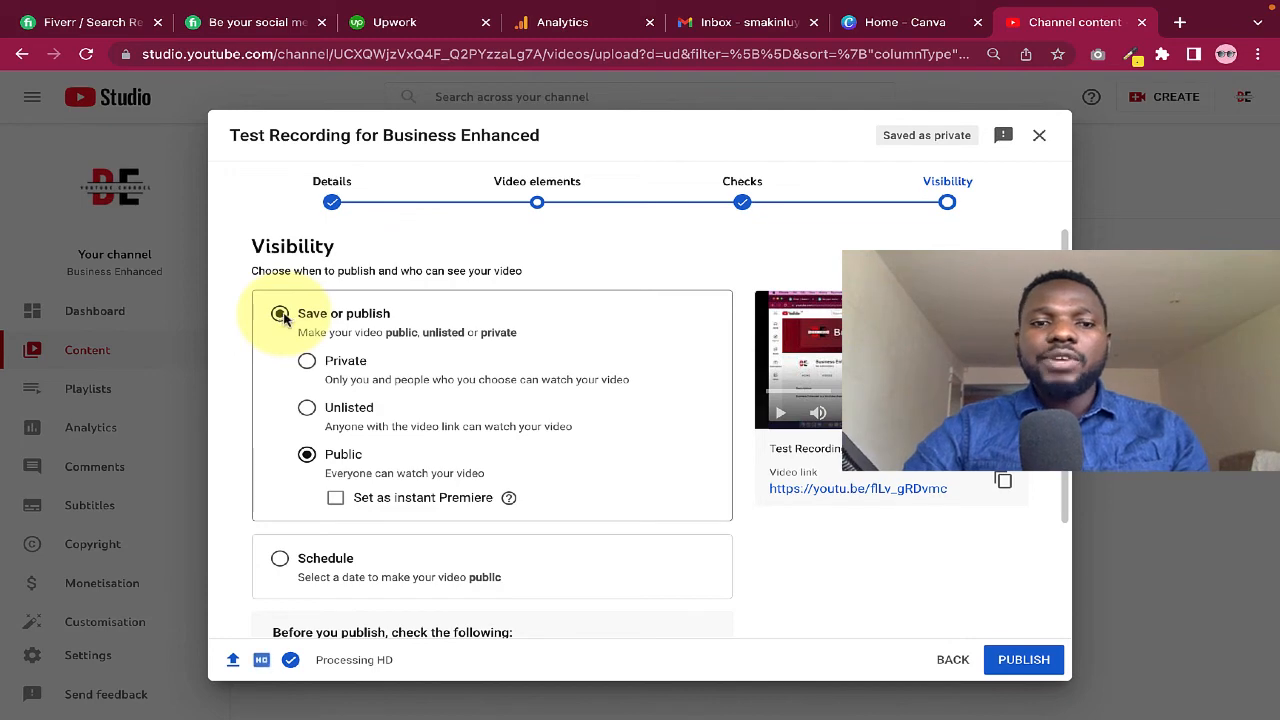
- Publish the test recording with Public visibility
{"action": "scroll", "coordinate": [284, 319], "scroll_direction": "down", "scroll_amount": 2}
{"action": "scroll", "coordinate": [284, 319], "scroll_direction": "down", "scroll_amount": 1}
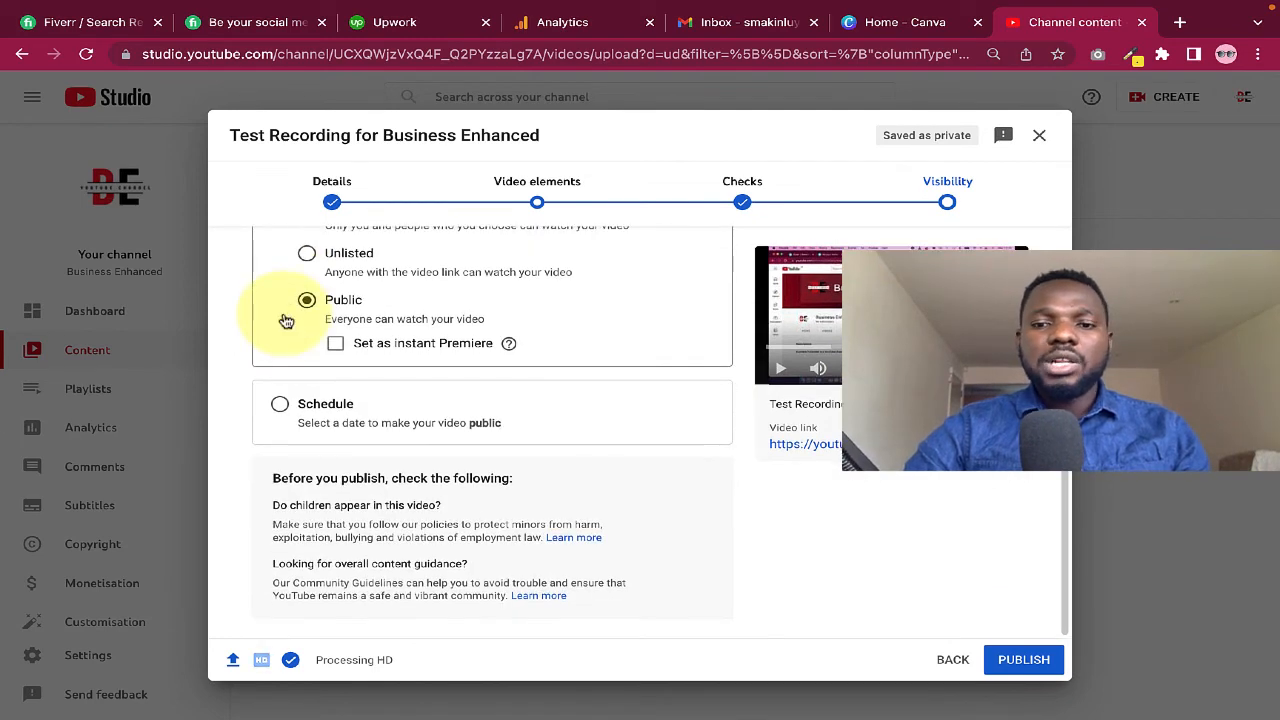
{"action": "left_click", "coordinate": [1020, 661]}
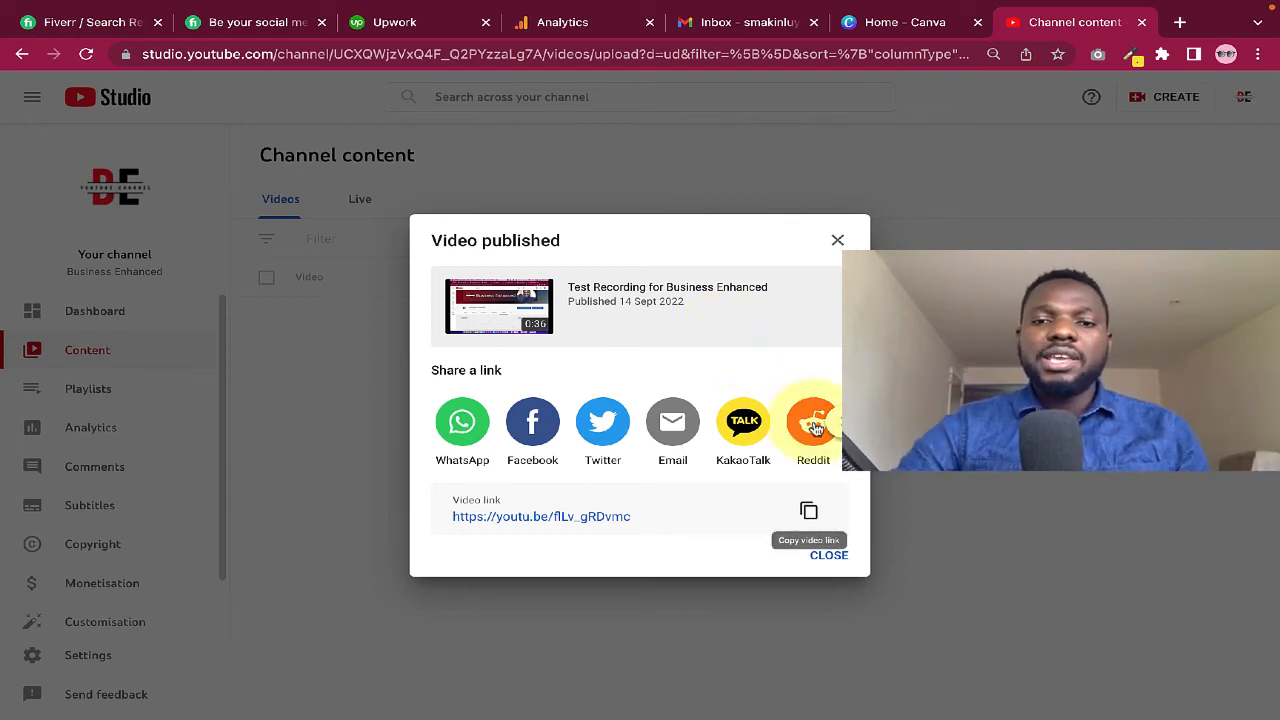
- Copy the published video's link and open it in a new browser tab
{"action": "left_click", "coordinate": [809, 511]}
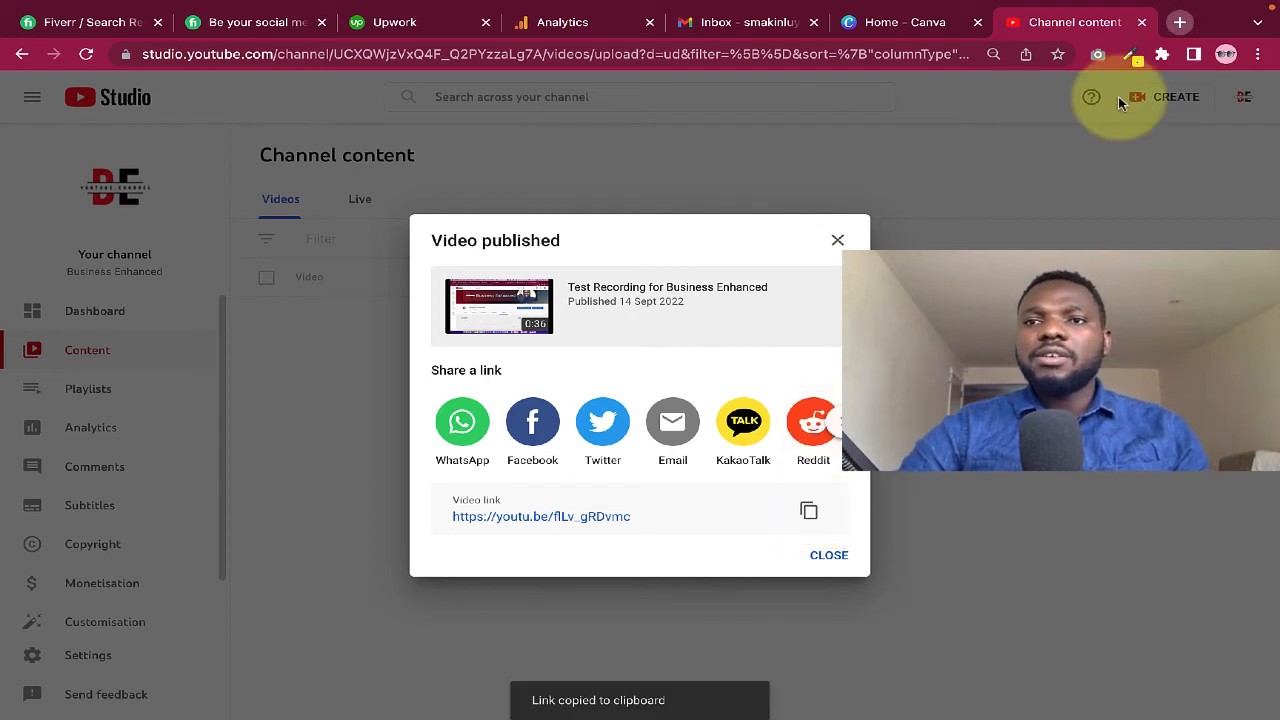
{"action": "key", "text": "ctrl+t"}
{"action": "key", "text": "ctrl+v"}
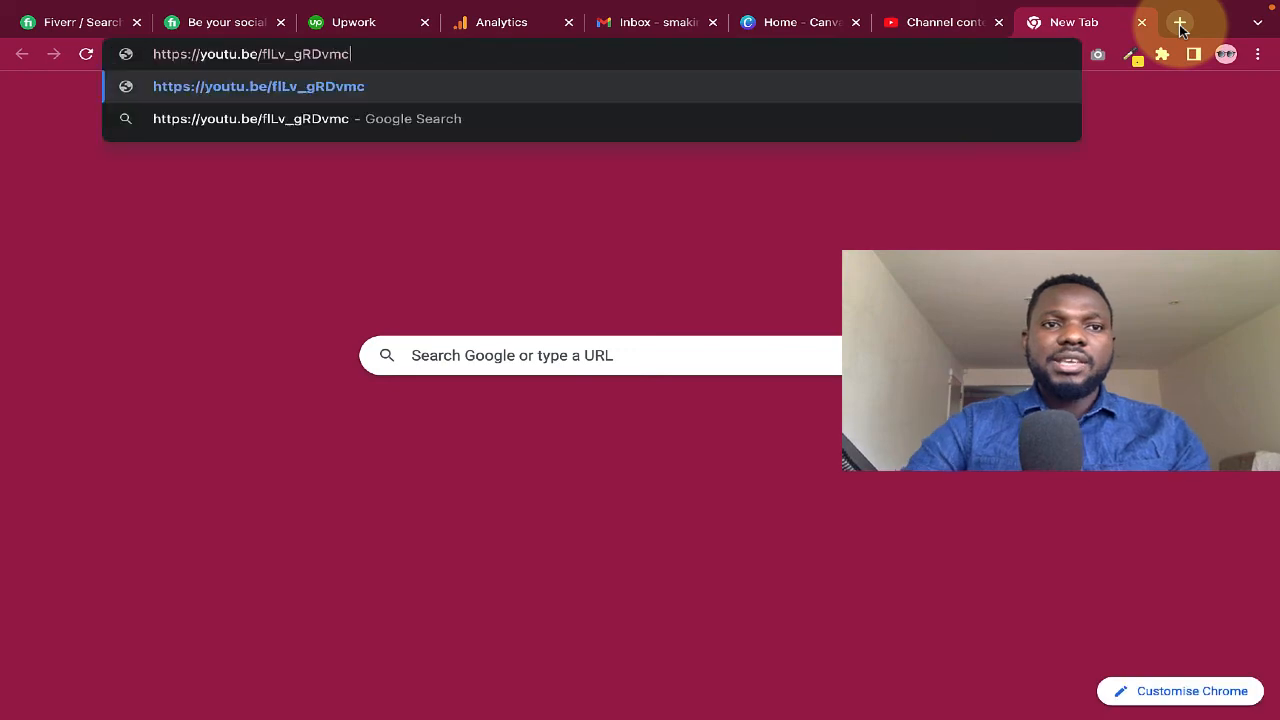
{"action": "key", "text": "Return"}
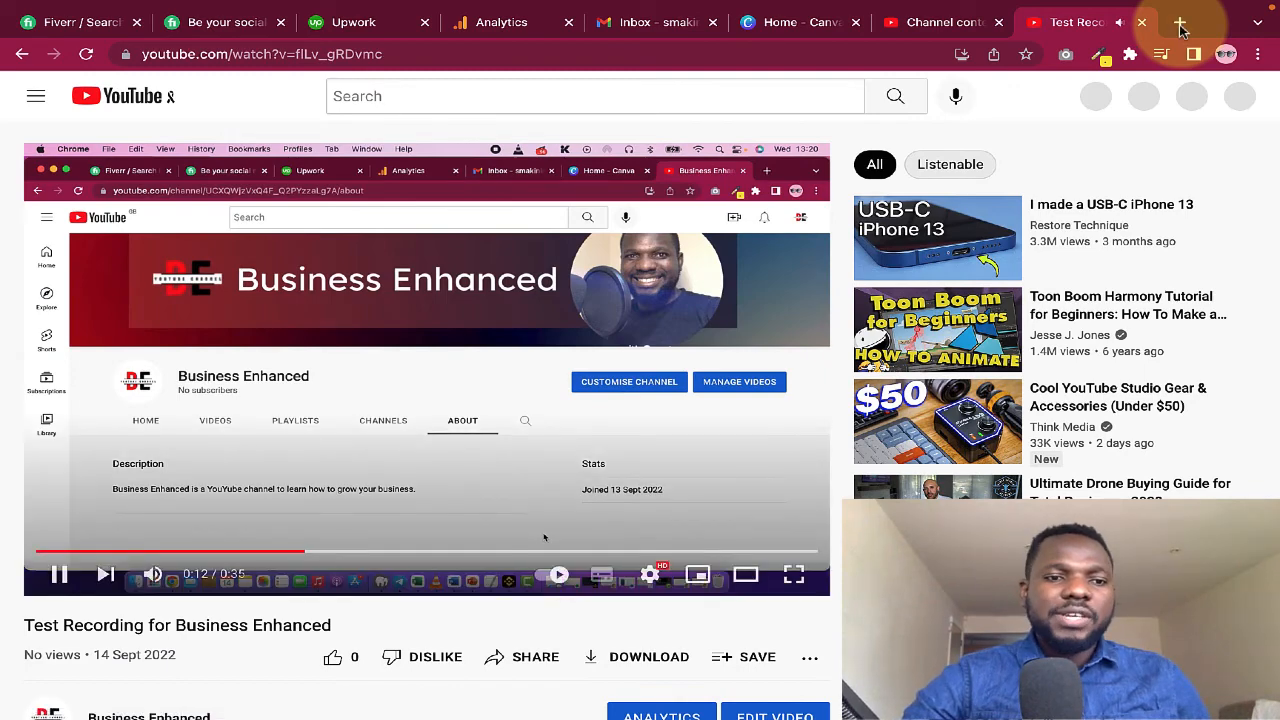
- Expand the published video's description to review it, and pause the playback
{"action": "scroll", "coordinate": [1181, 31], "scroll_direction": "down", "scroll_amount": 4}
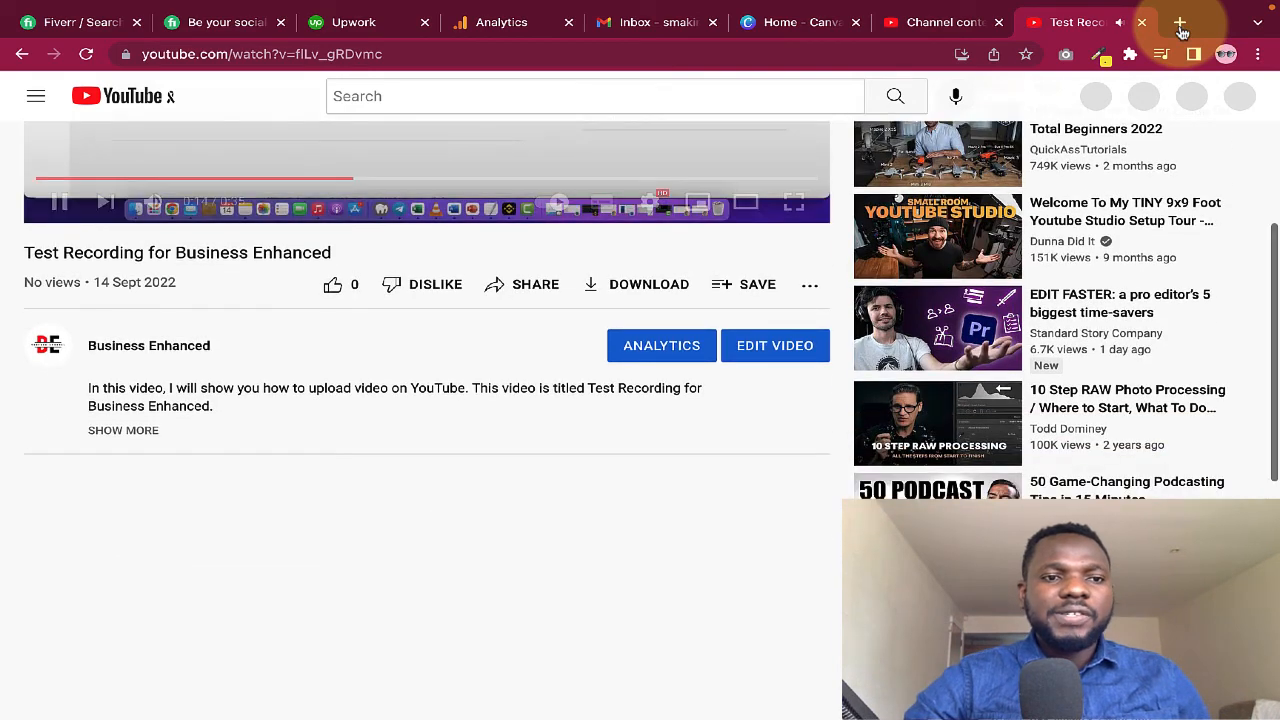
{"action": "left_click", "coordinate": [139, 435]}
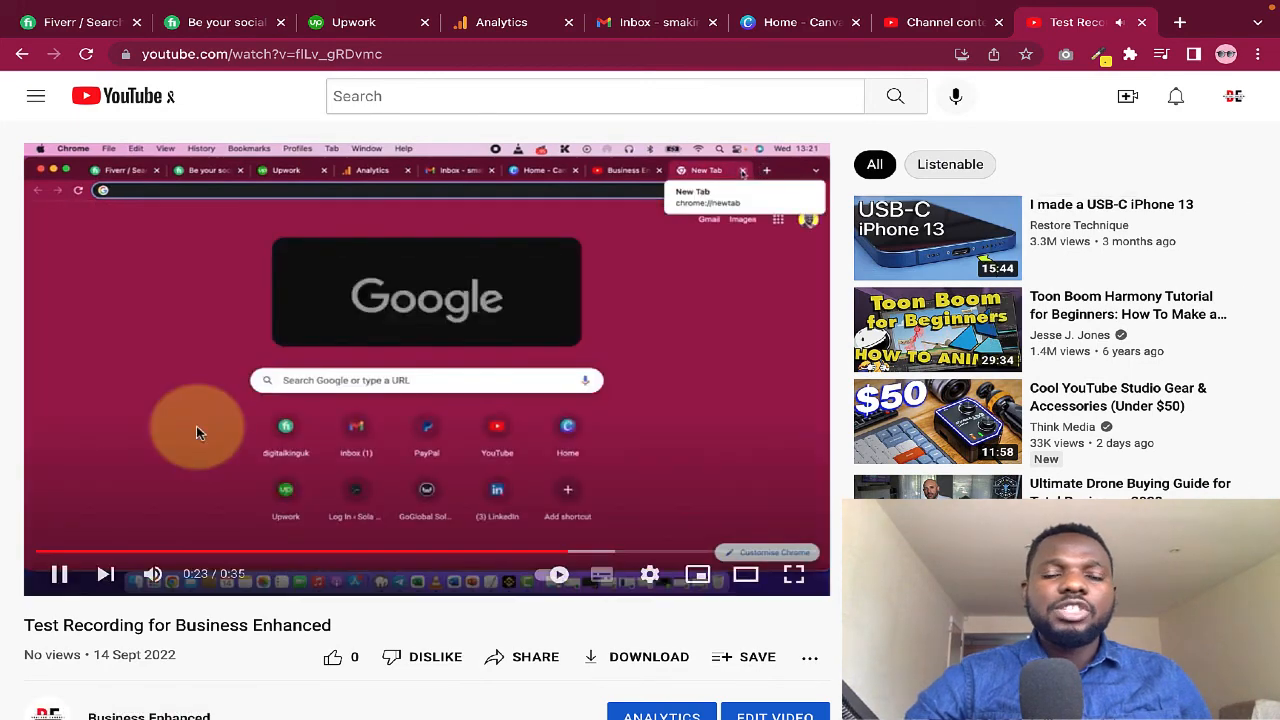
{"action": "key", "text": "space"}
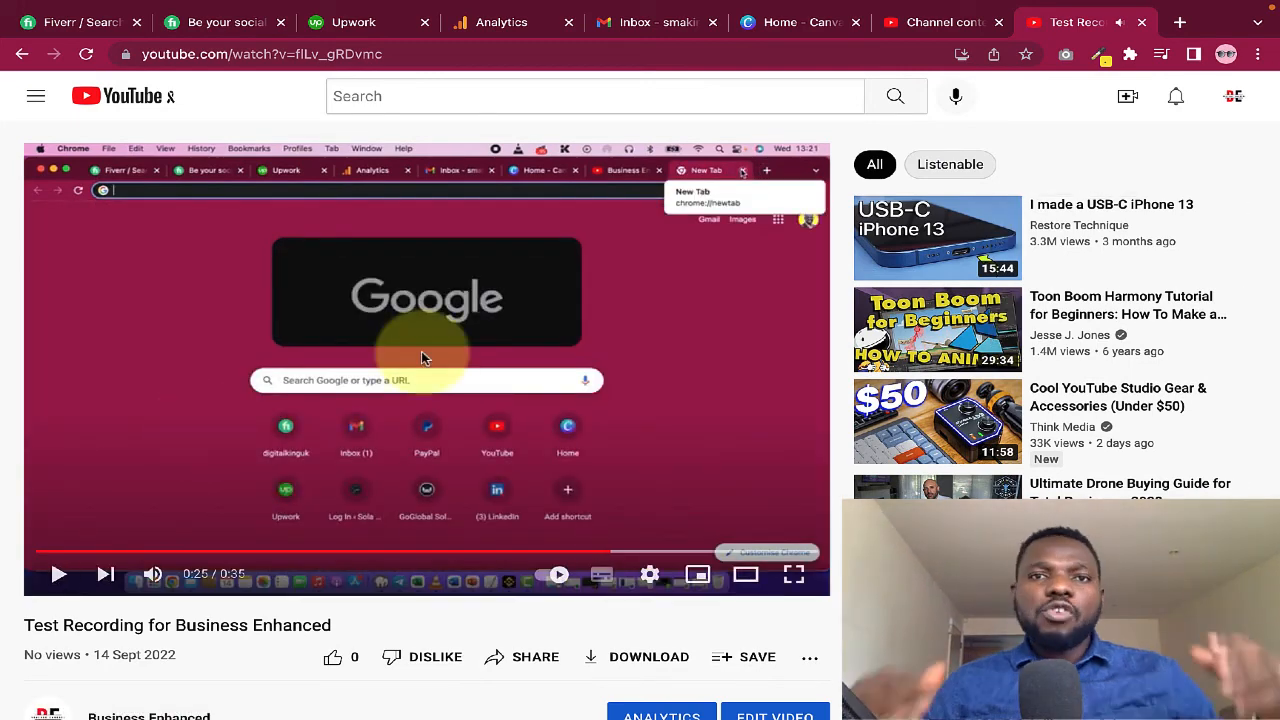